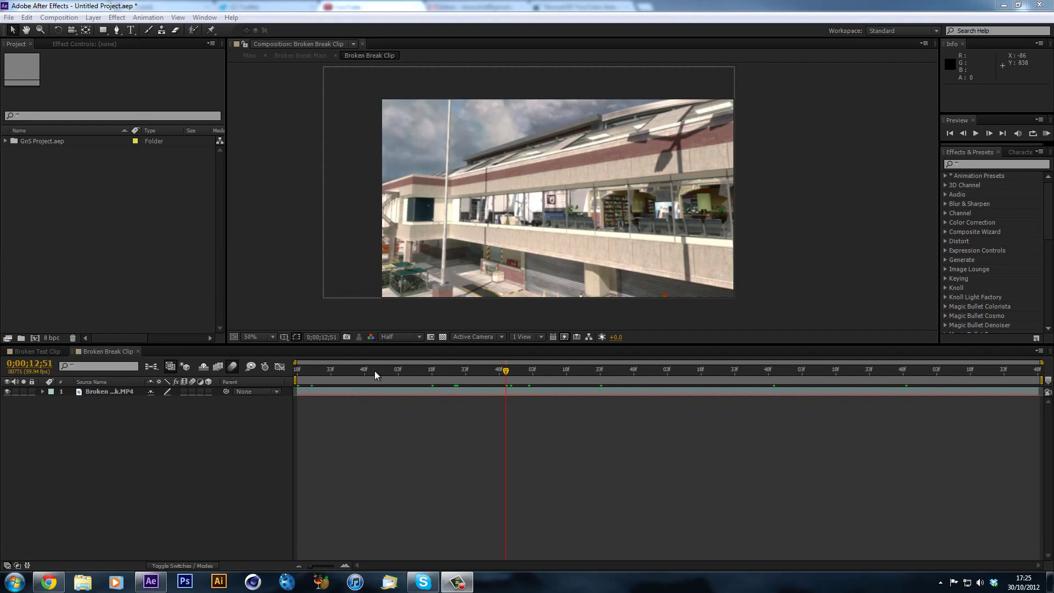
- Preview the clip and scrub back to around frame 12;03
{"action": "left_click", "coordinate": [300, 371]}
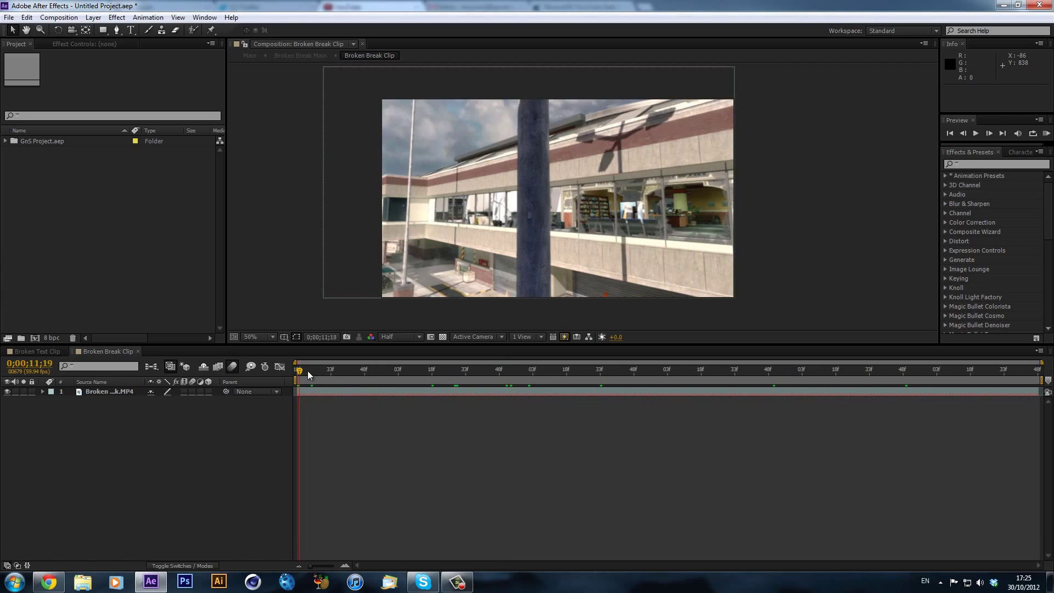
{"action": "key", "text": "space"}
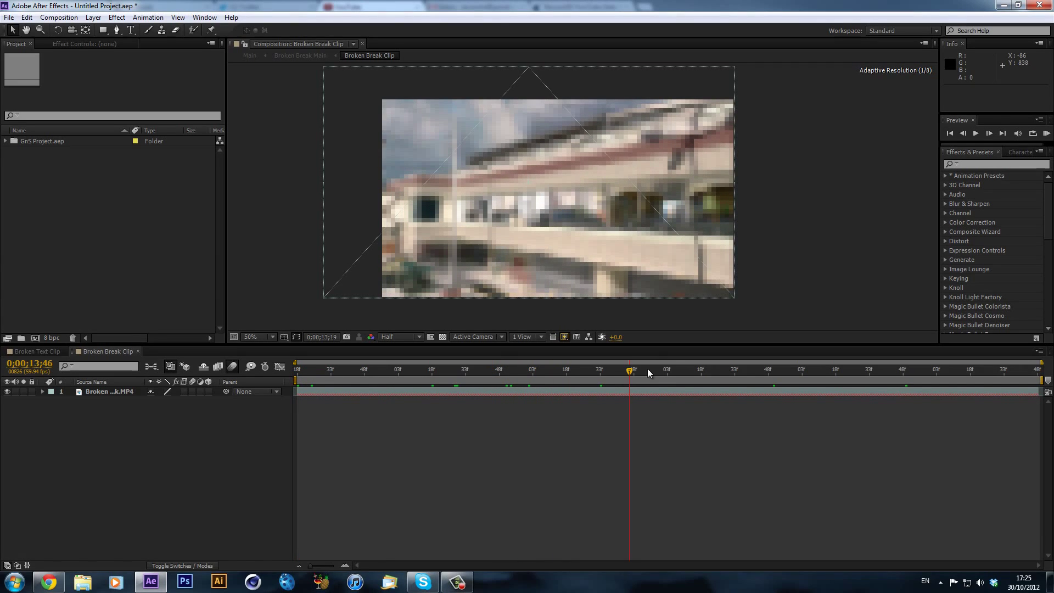
{"action": "key", "text": "space"}
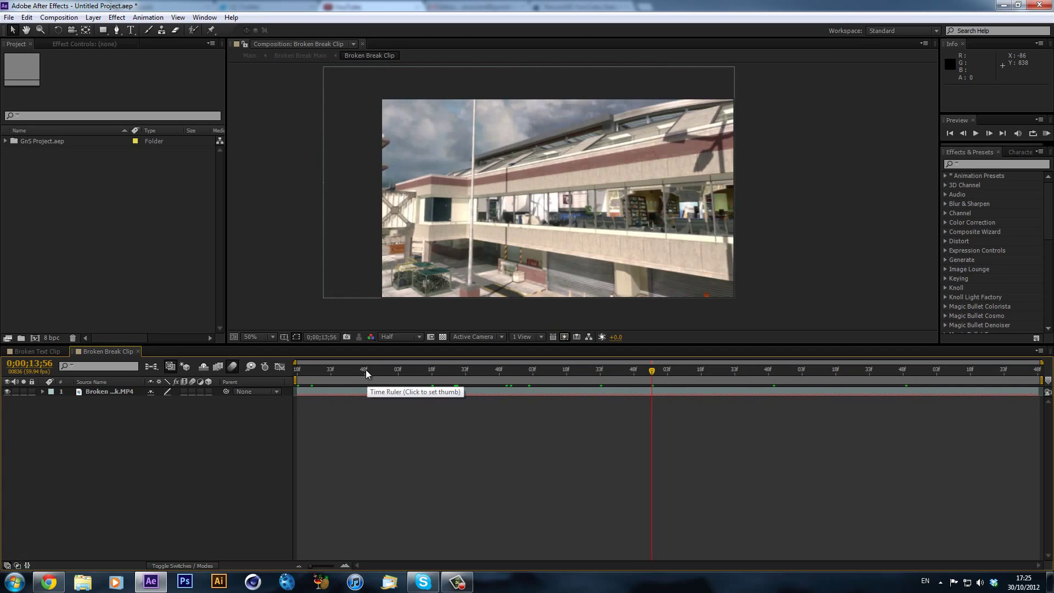
{"action": "left_click_drag", "start_coordinate": [367, 370], "coordinate": [467, 378]}
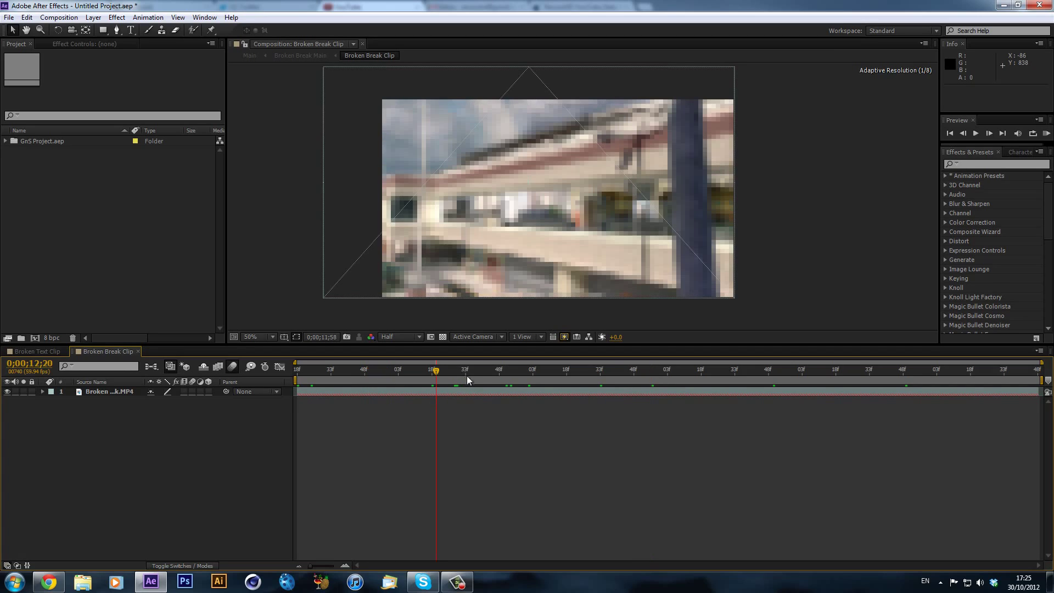
{"action": "left_click_drag", "start_coordinate": [545, 377], "coordinate": [740, 387]}
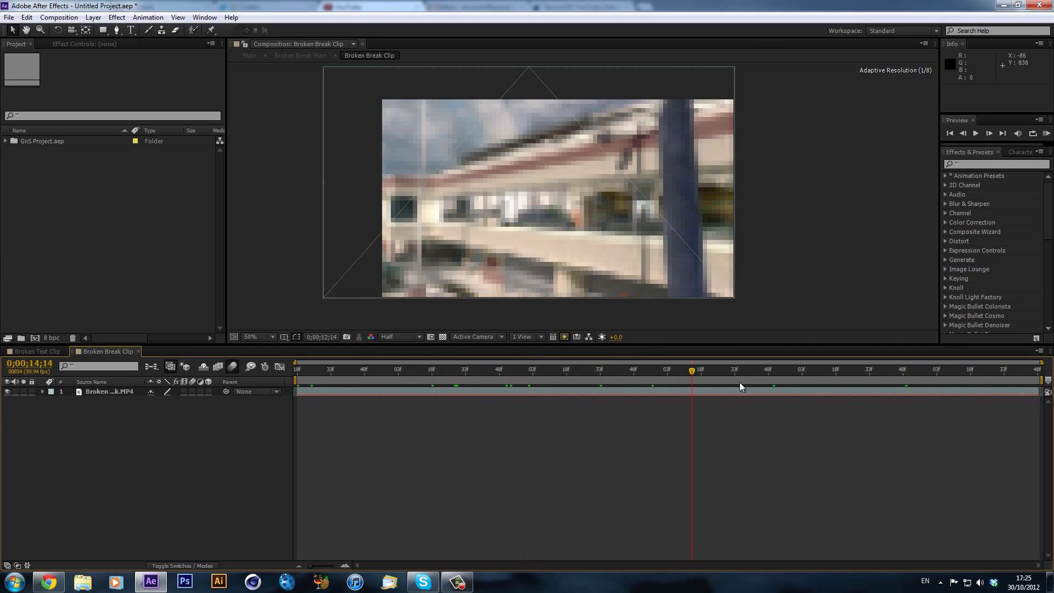
{"action": "left_click", "coordinate": [796, 374]}
{"action": "left_click_drag", "start_coordinate": [425, 376], "coordinate": [406, 378]}
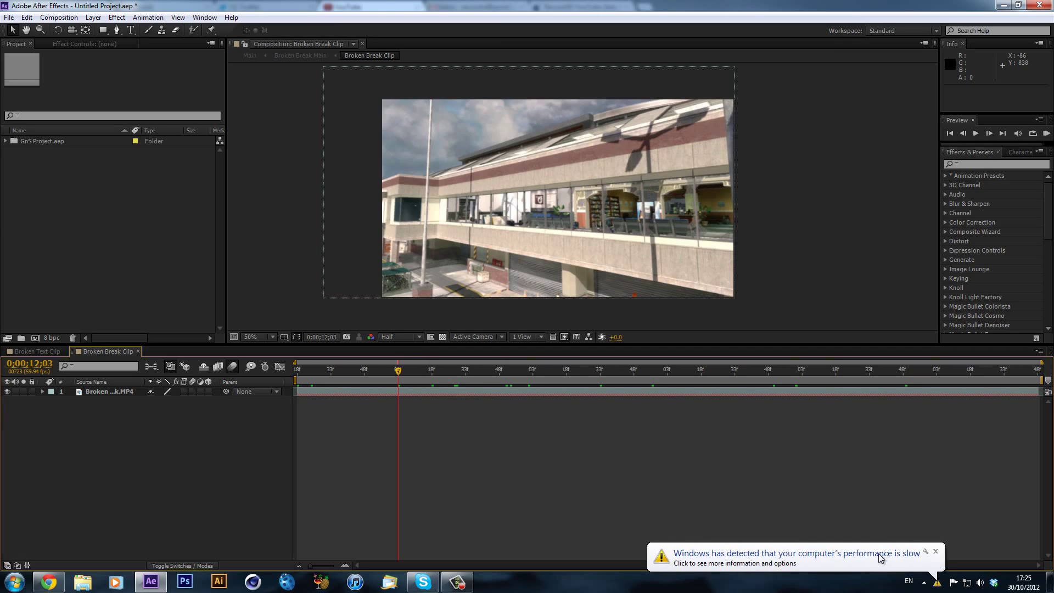
- Dismiss the Windows notification, scrub forward to about 15;13, then return to frame 11;34
{"action": "left_click", "coordinate": [935, 551]}
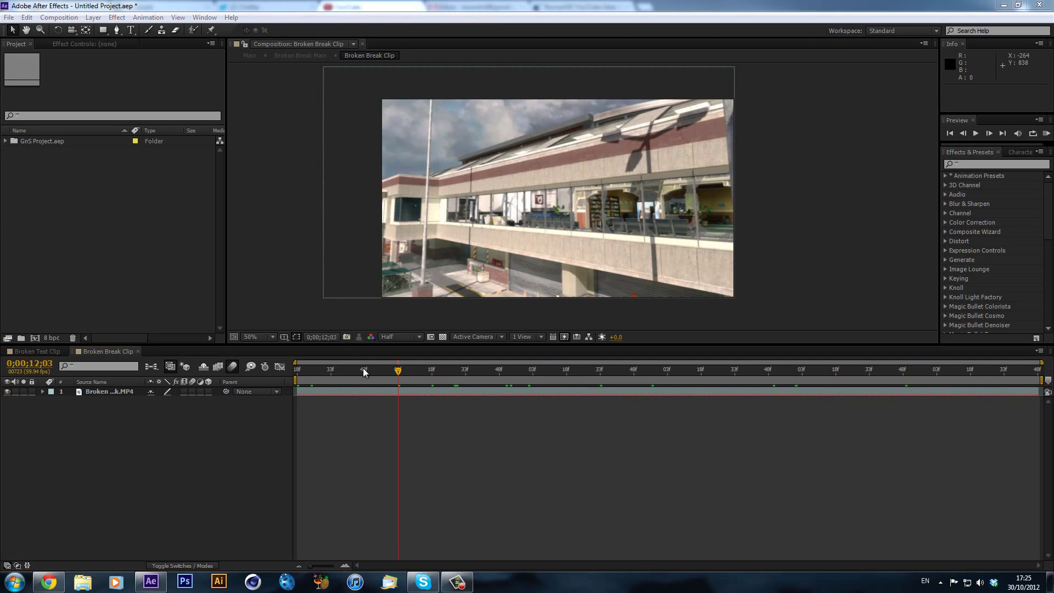
{"action": "left_click_drag", "start_coordinate": [363, 368], "coordinate": [450, 397]}
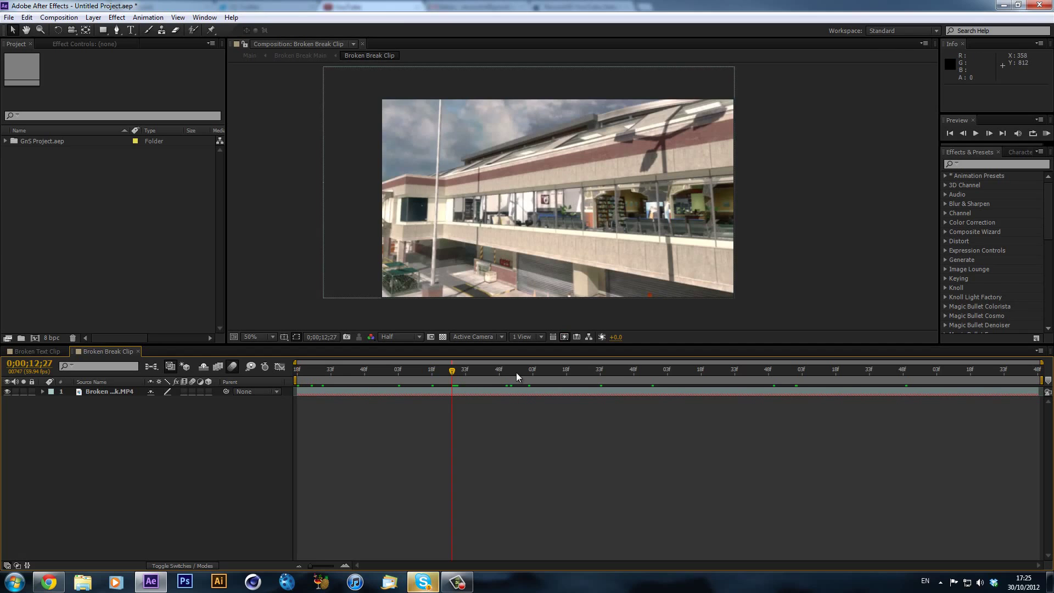
{"action": "left_click_drag", "start_coordinate": [516, 372], "coordinate": [826, 372]}
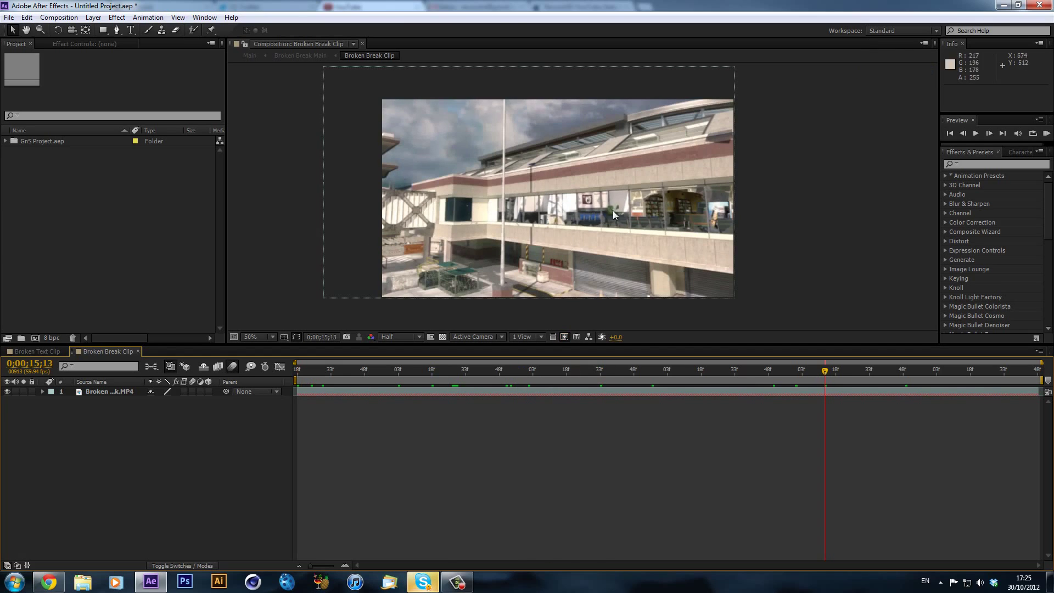
{"action": "left_click", "coordinate": [873, 370]}
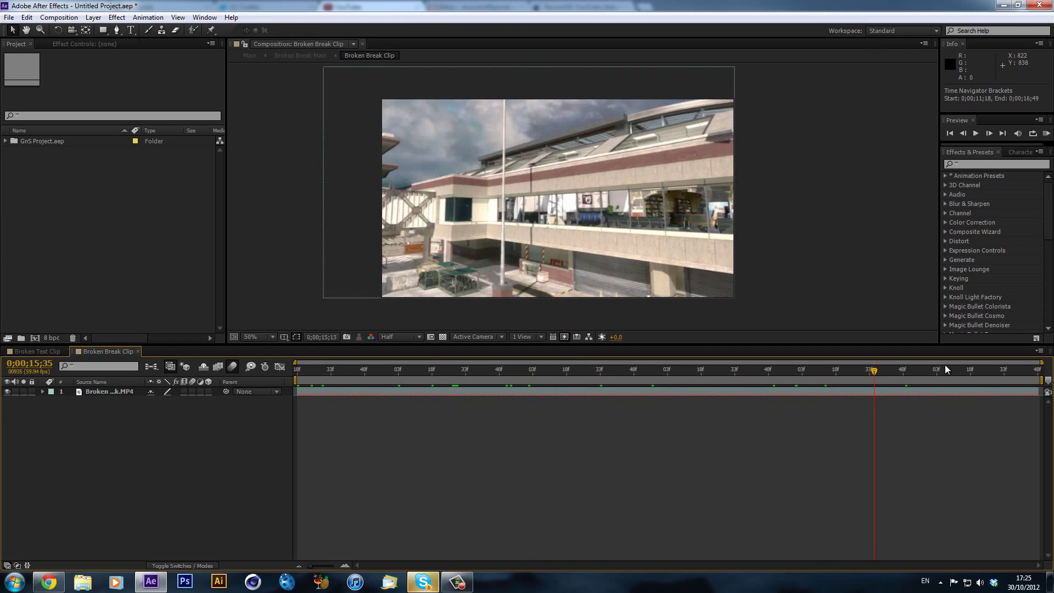
{"action": "left_click", "coordinate": [899, 370]}
{"action": "left_click", "coordinate": [331, 383]}
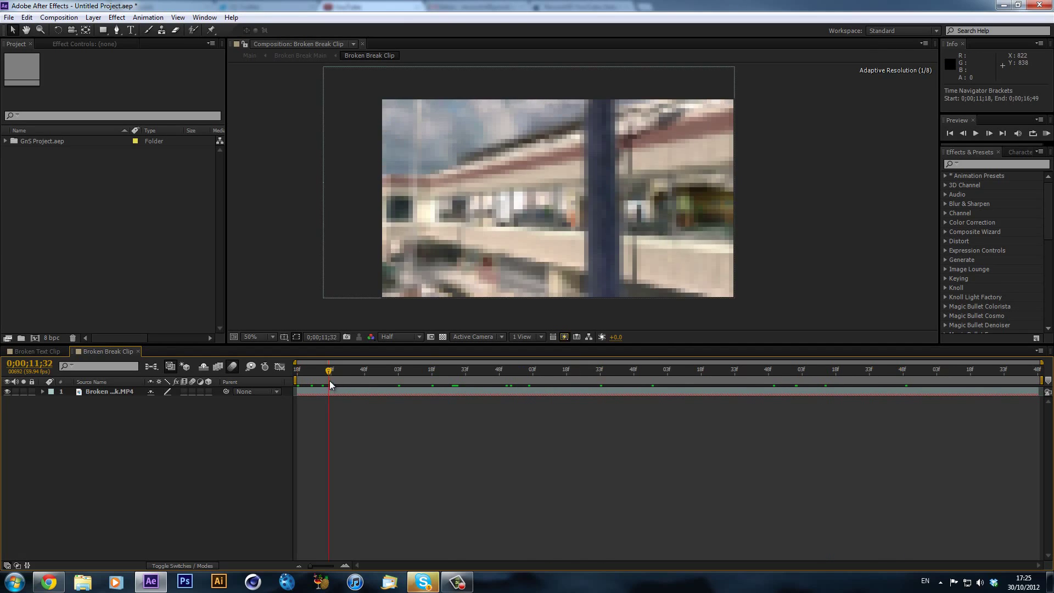
- Search the project for 'bro' and nest Broken Break Clip in a new composition
{"action": "left_click", "coordinate": [6, 142]}
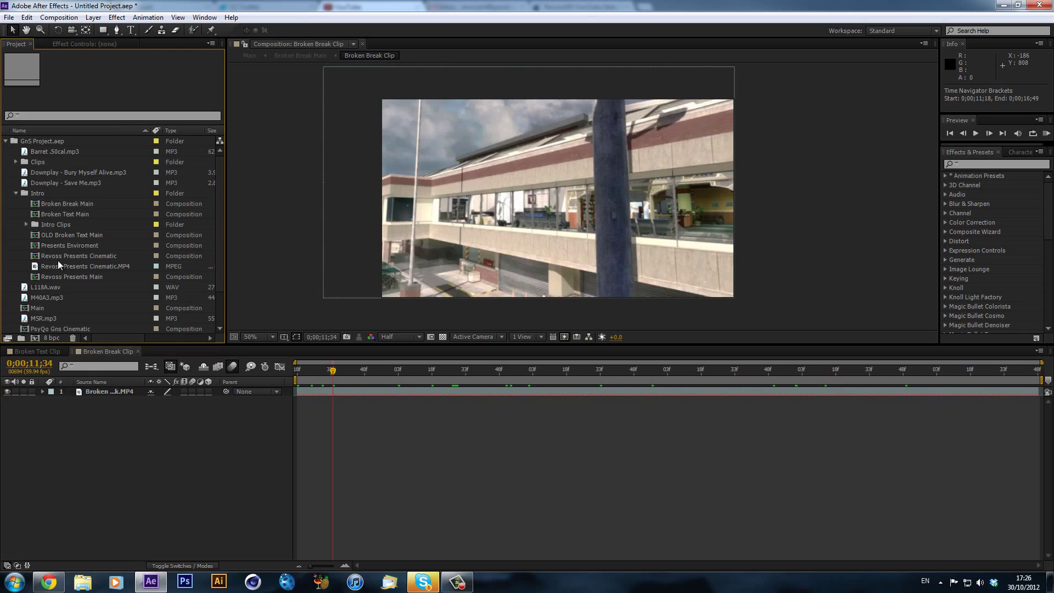
{"action": "left_click", "coordinate": [78, 255]}
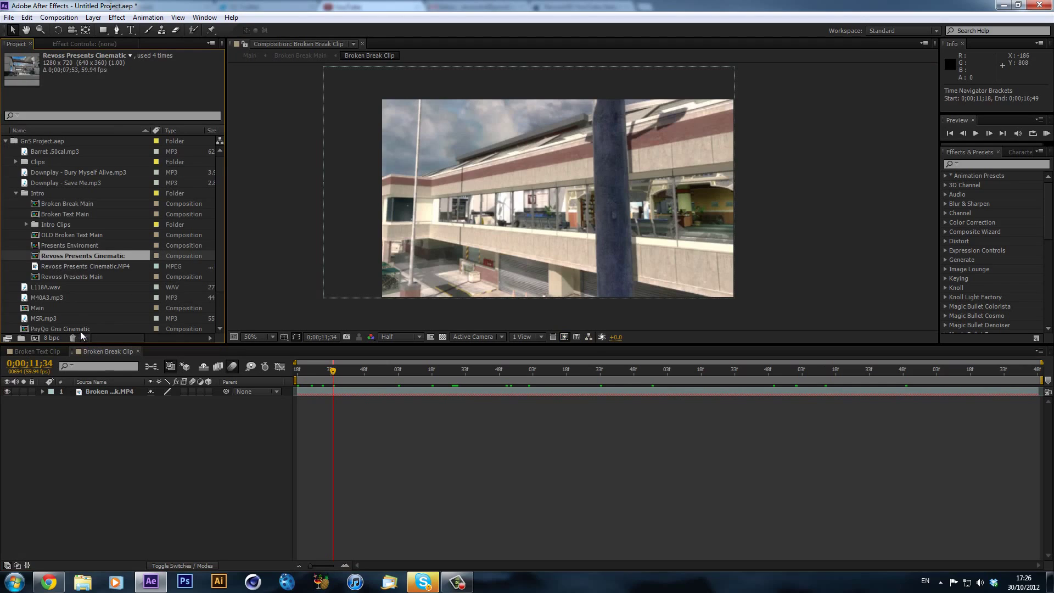
{"action": "left_click", "coordinate": [82, 116]}
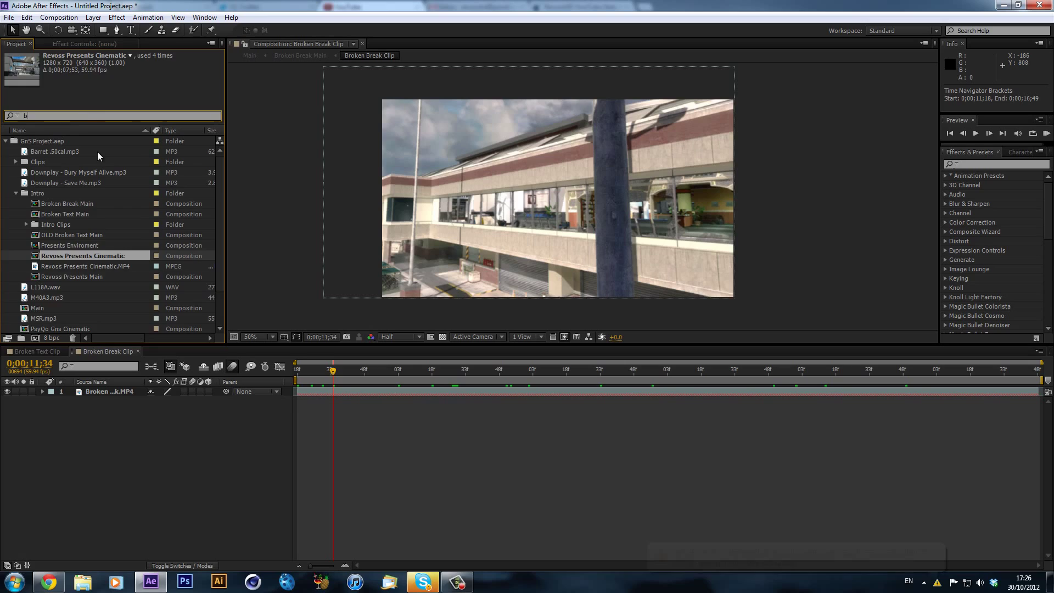
{"action": "type", "text": "brok"}
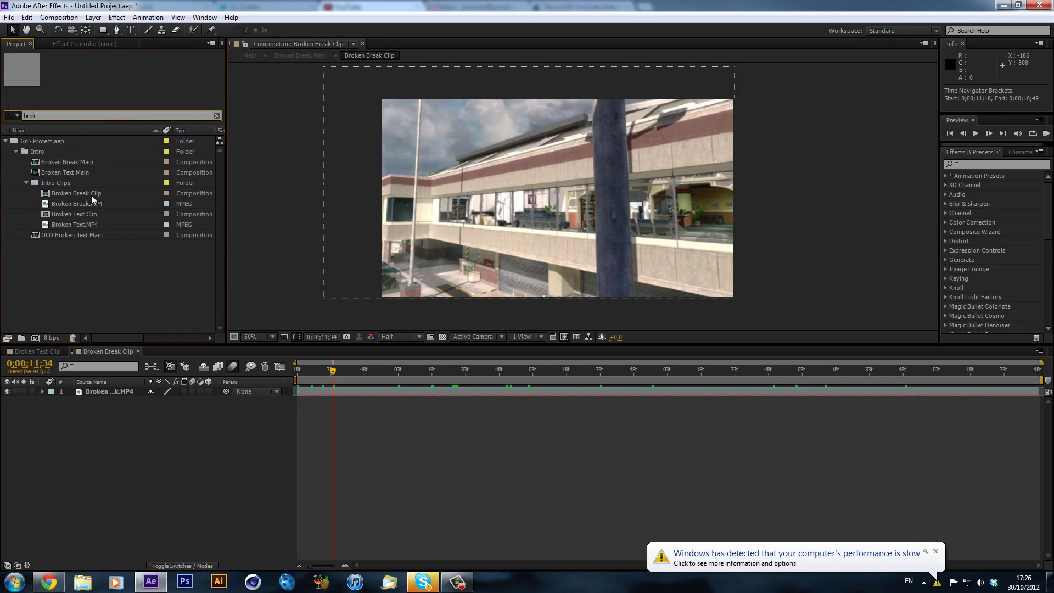
{"action": "left_click", "coordinate": [91, 194]}
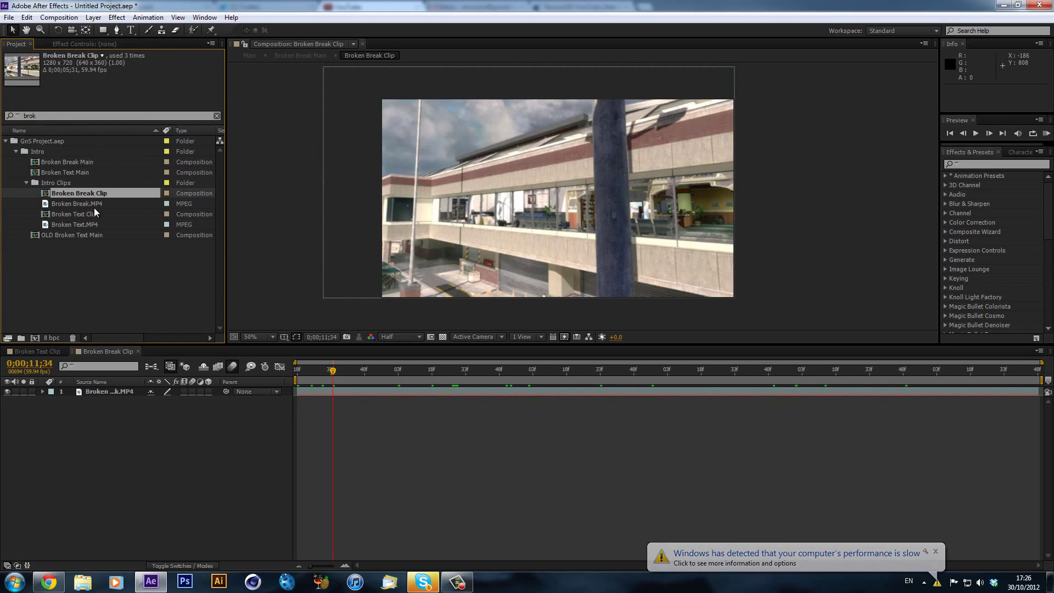
{"action": "left_click_drag", "start_coordinate": [97, 193], "coordinate": [35, 333]}
{"action": "left_click_drag", "start_coordinate": [332, 376], "coordinate": [562, 388]}
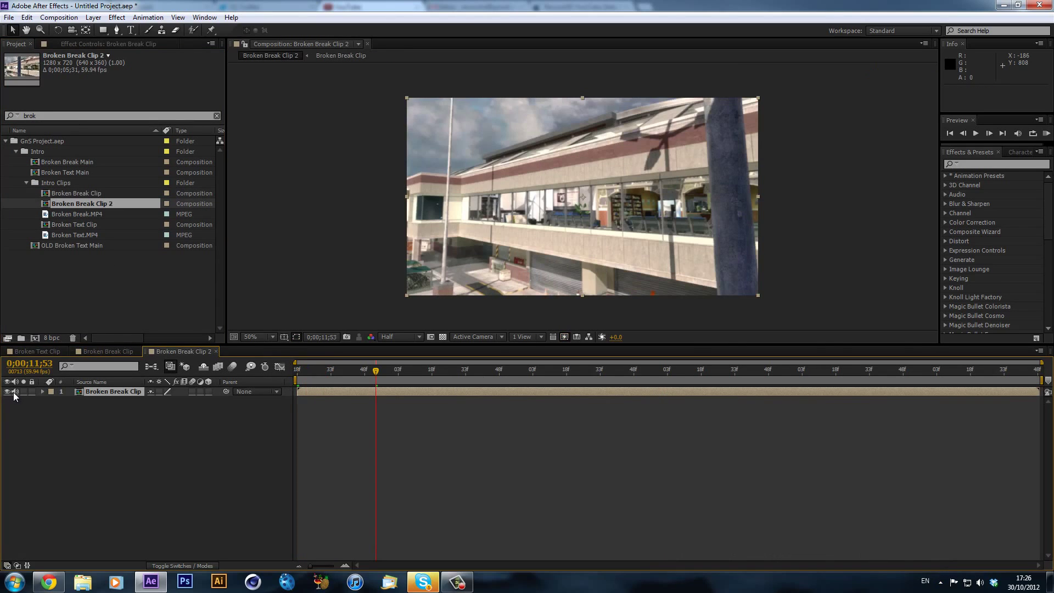
- Duplicate the clip layer and hide the lower copy
{"action": "left_click", "coordinate": [106, 393]}
{"action": "key", "text": "ctrl+d"}
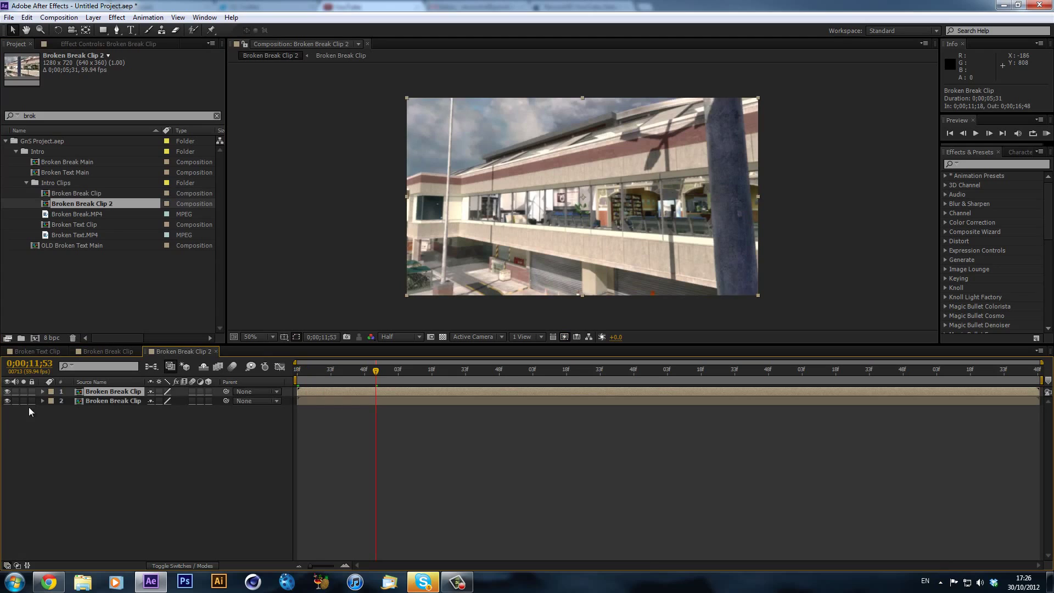
{"action": "left_click", "coordinate": [7, 401]}
{"action": "left_click", "coordinate": [120, 401]}
- Apply Fast Blur to the lower copy with Blurriness 10 and Repeat Edge Pixels on
{"action": "left_click", "coordinate": [997, 164]}
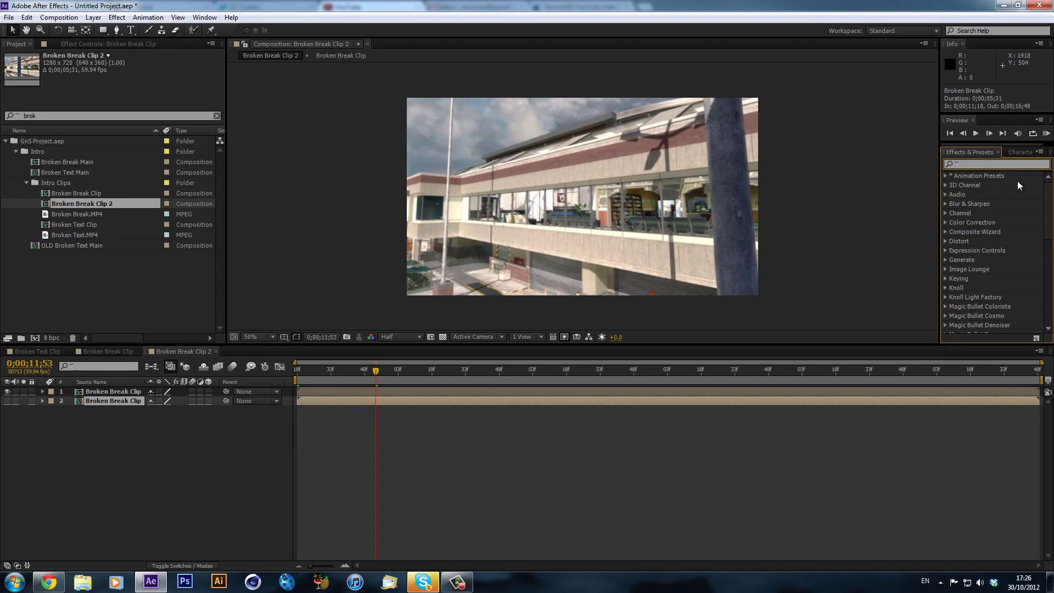
{"action": "type", "text": "fast b"}
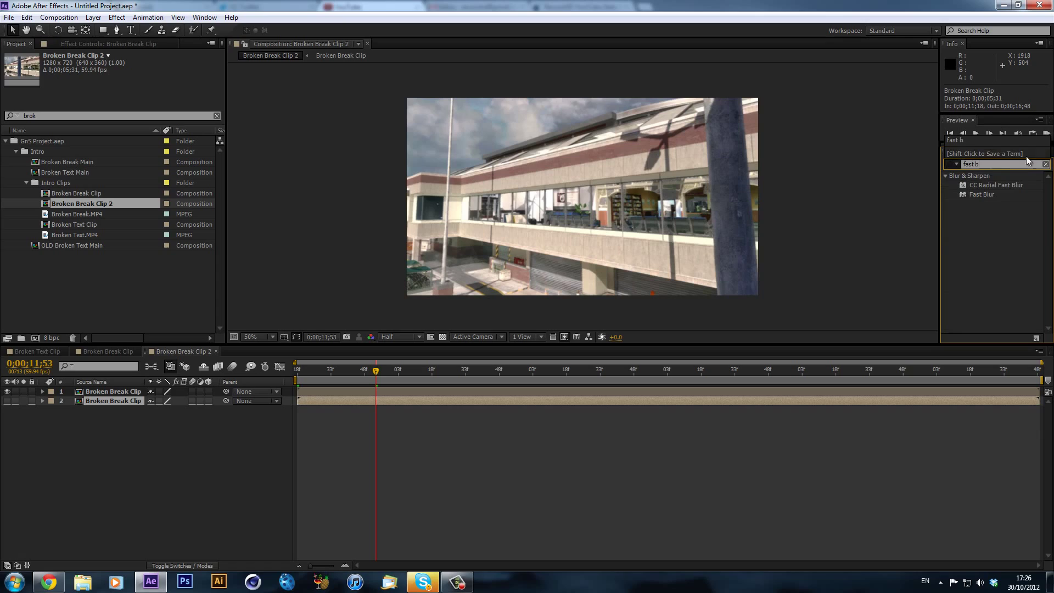
{"action": "left_click_drag", "start_coordinate": [964, 196], "coordinate": [782, 400]}
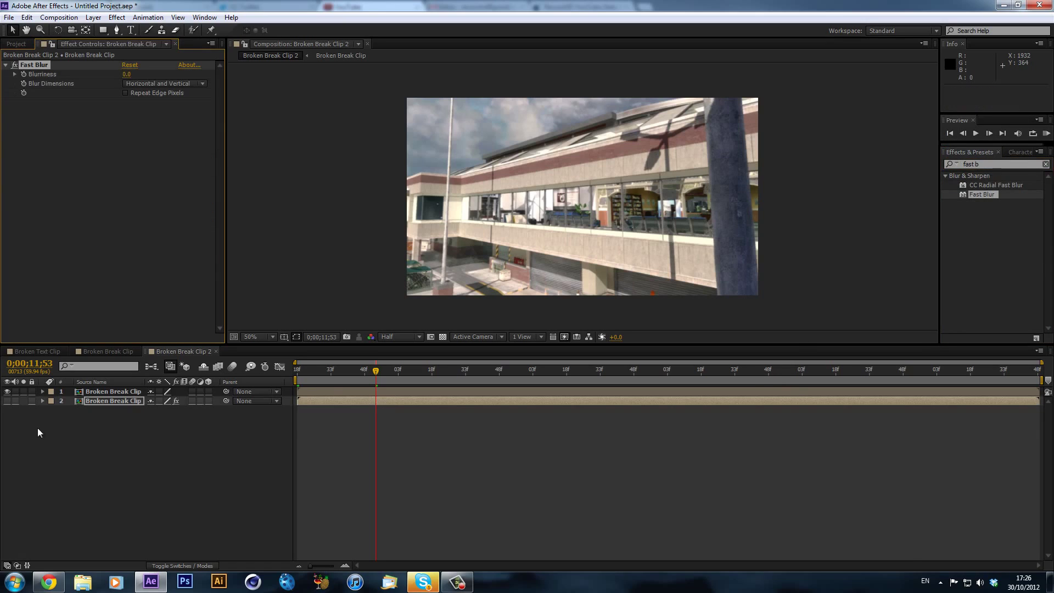
{"action": "left_click", "coordinate": [126, 93]}
{"action": "left_click", "coordinate": [127, 75]}
{"action": "type", "text": "10"}
{"action": "key", "text": "Return"}
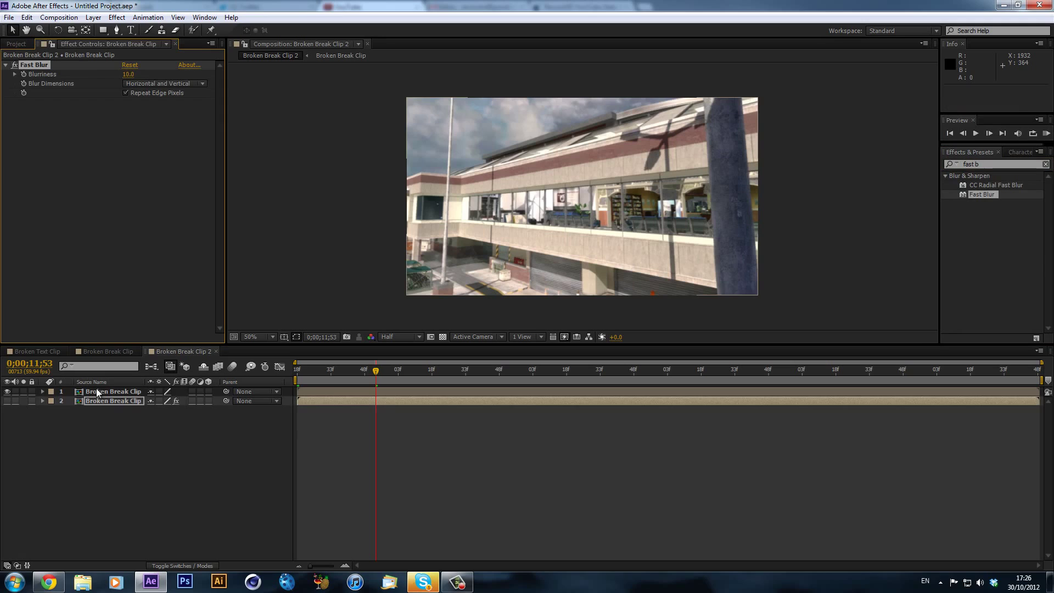
{"action": "left_click", "coordinate": [106, 392]}
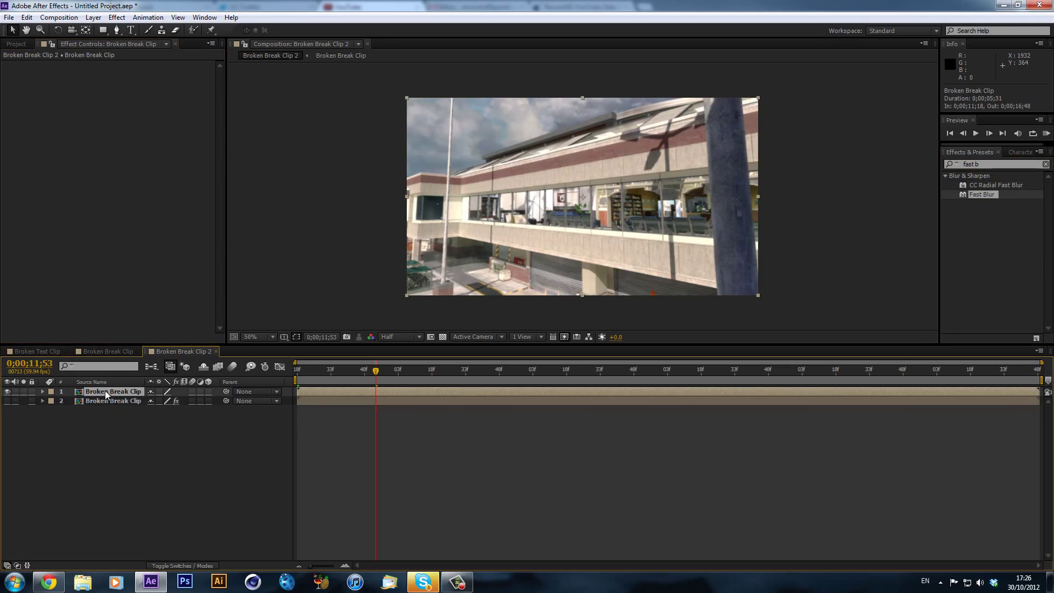
{"action": "left_click", "coordinate": [986, 164]}
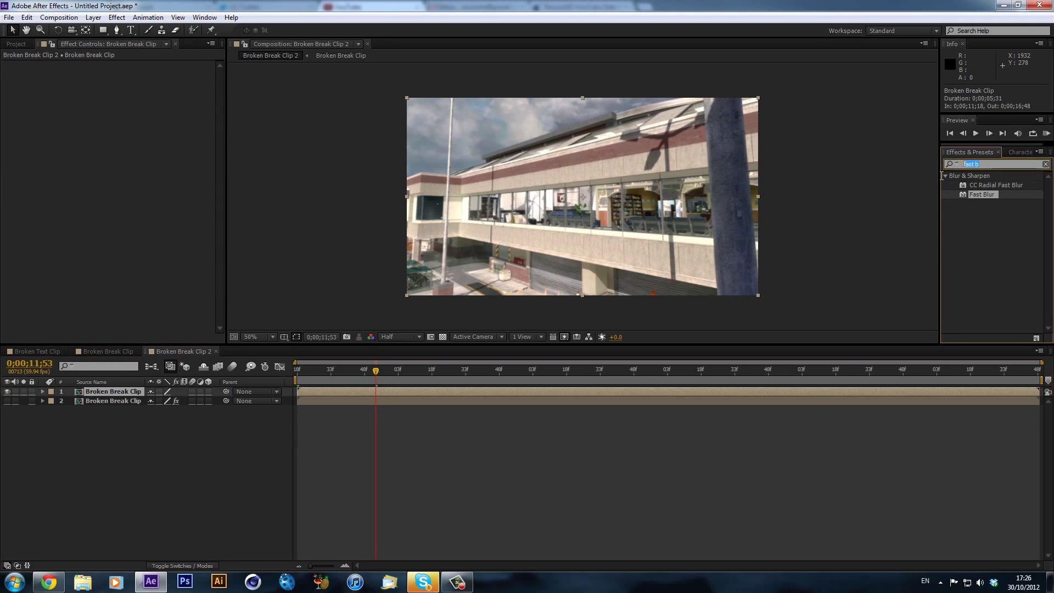
- Run Track Camera on the top clip layer and let the 3D Camera Tracker analysis finish
{"action": "right_click", "coordinate": [559, 392]}
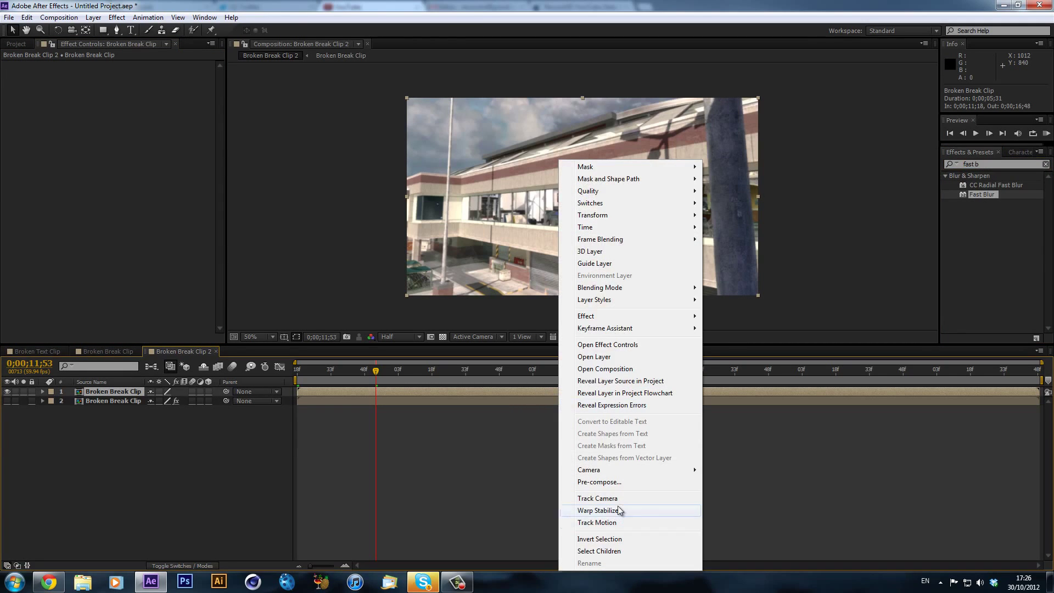
{"action": "left_click", "coordinate": [606, 499]}
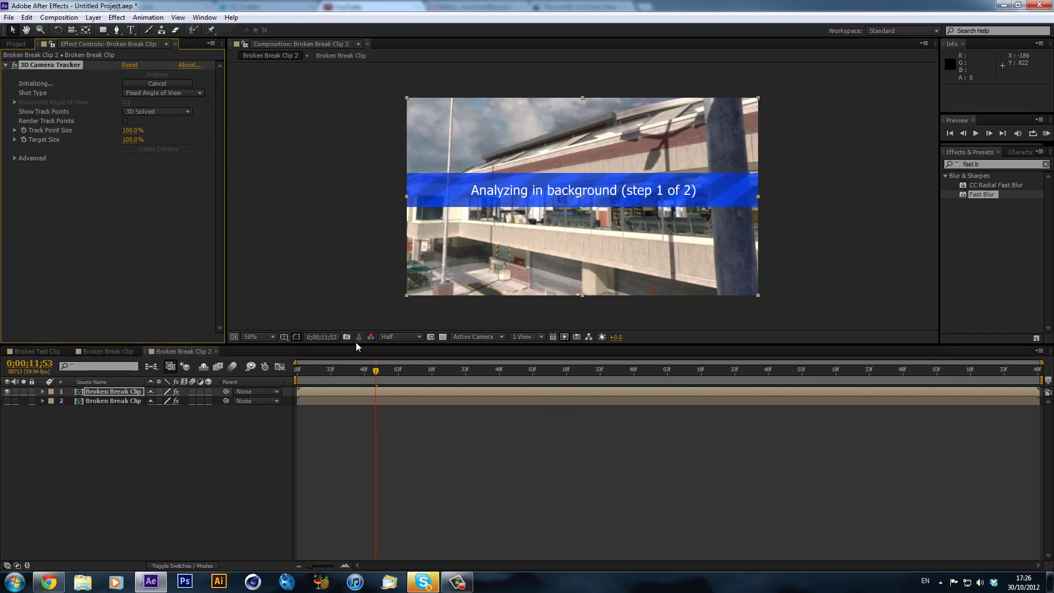
{"action": "left_click", "coordinate": [462, 581]}
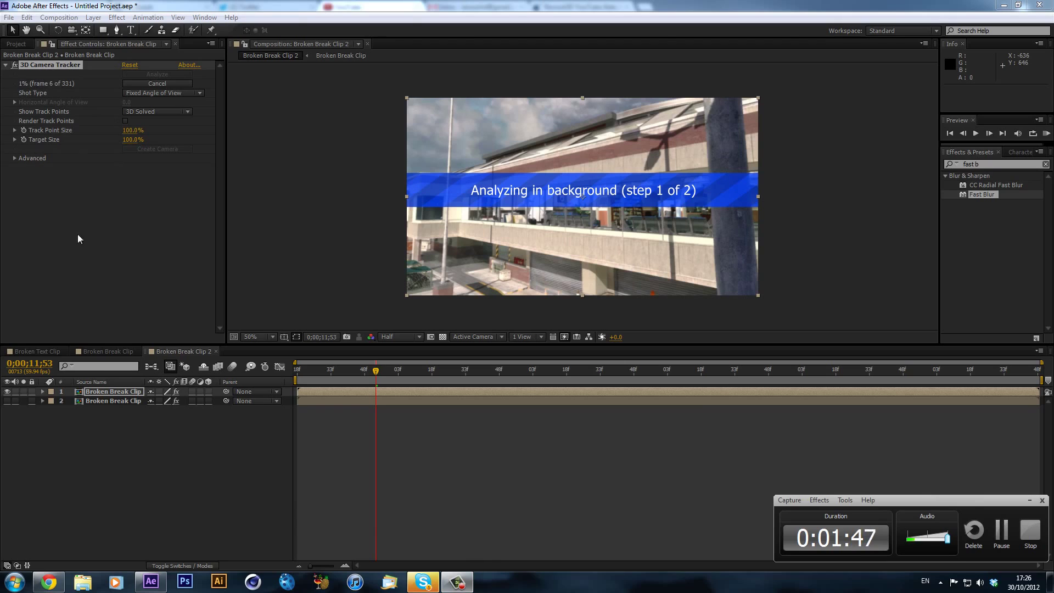
{"action": "left_click", "coordinate": [1007, 528]}
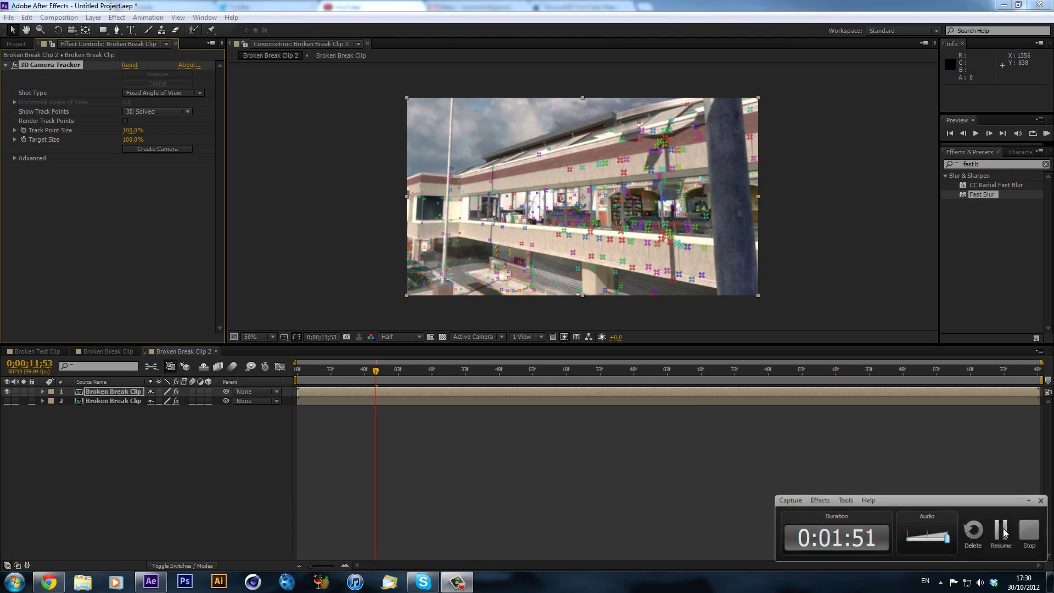
{"action": "left_click", "coordinate": [1002, 530]}
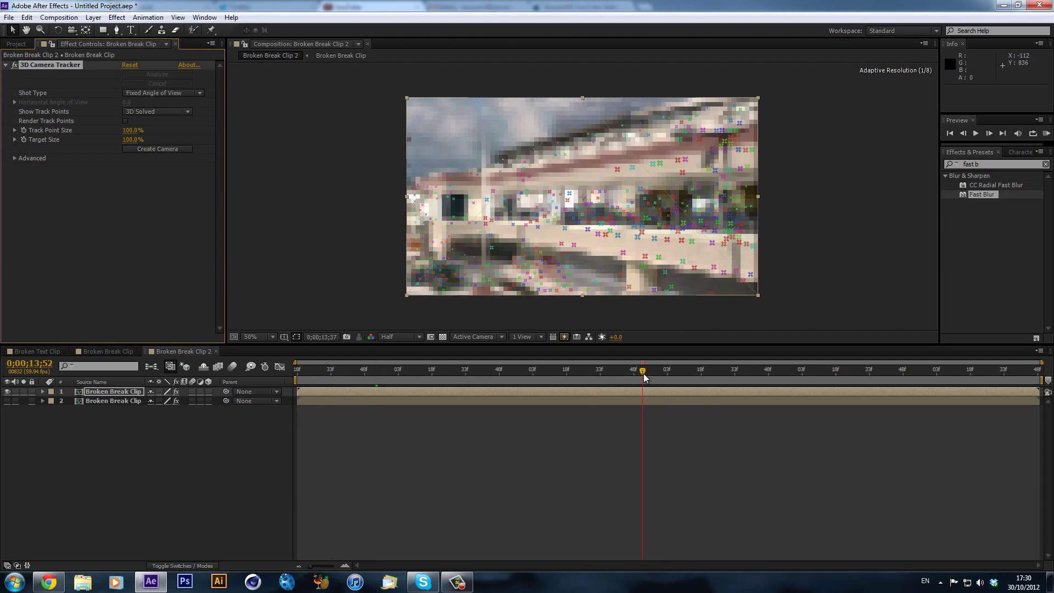
- At frame 13;00, select the balcony wall track points and create a null and camera from them
{"action": "left_click_drag", "start_coordinate": [764, 380], "coordinate": [526, 376]}
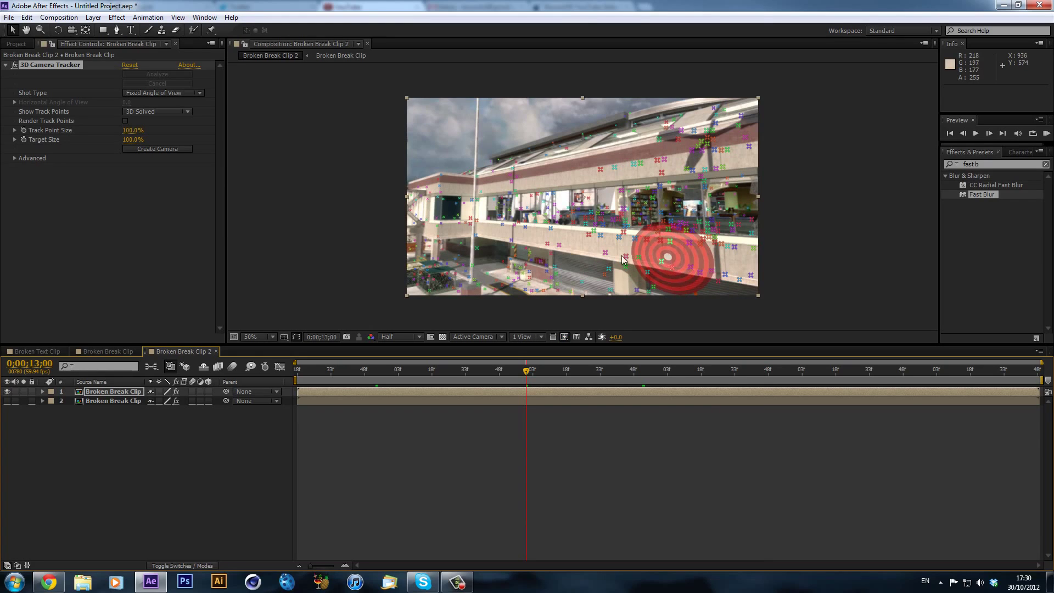
{"action": "left_click", "coordinate": [601, 235]}
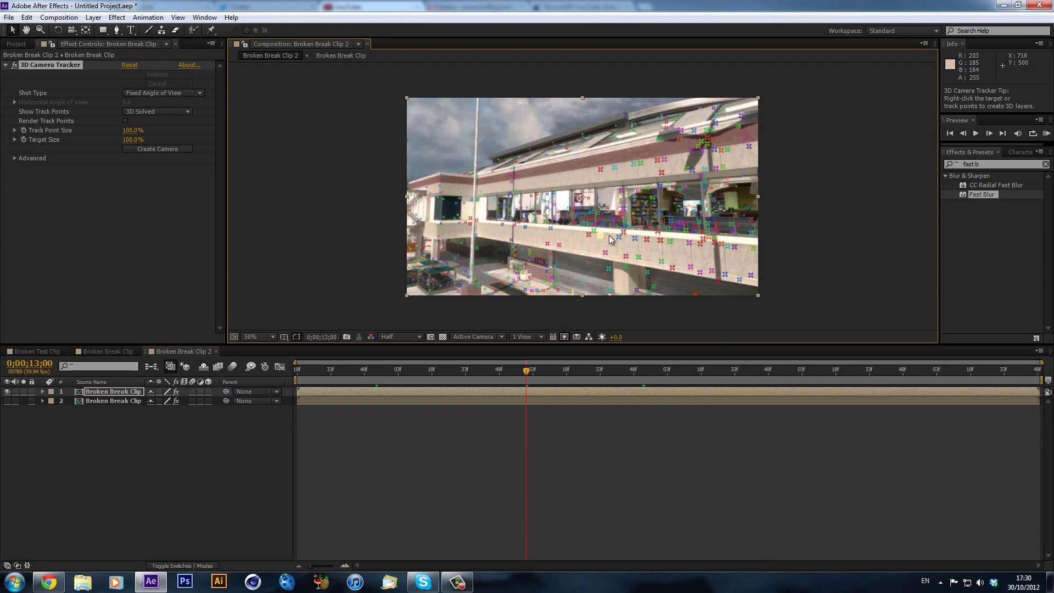
{"action": "left_click_drag", "start_coordinate": [604, 238], "coordinate": [703, 253]}
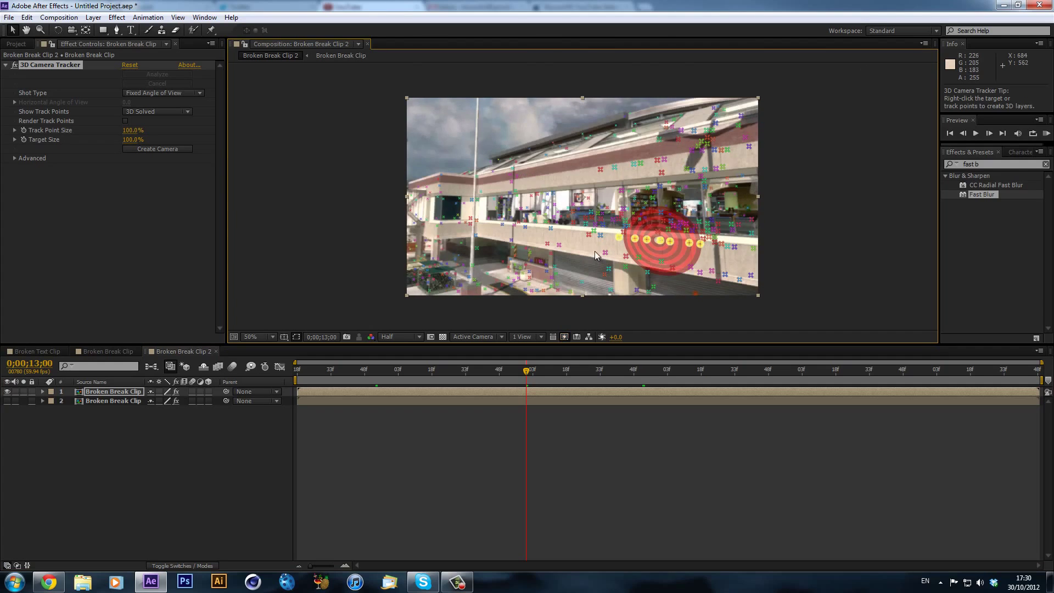
{"action": "mouse_move", "coordinate": [713, 273]}
{"action": "left_mouse_down"}
{"action": "mouse_move", "coordinate": [659, 275]}
{"action": "mouse_move", "coordinate": [601, 252]}
{"action": "left_mouse_up"}
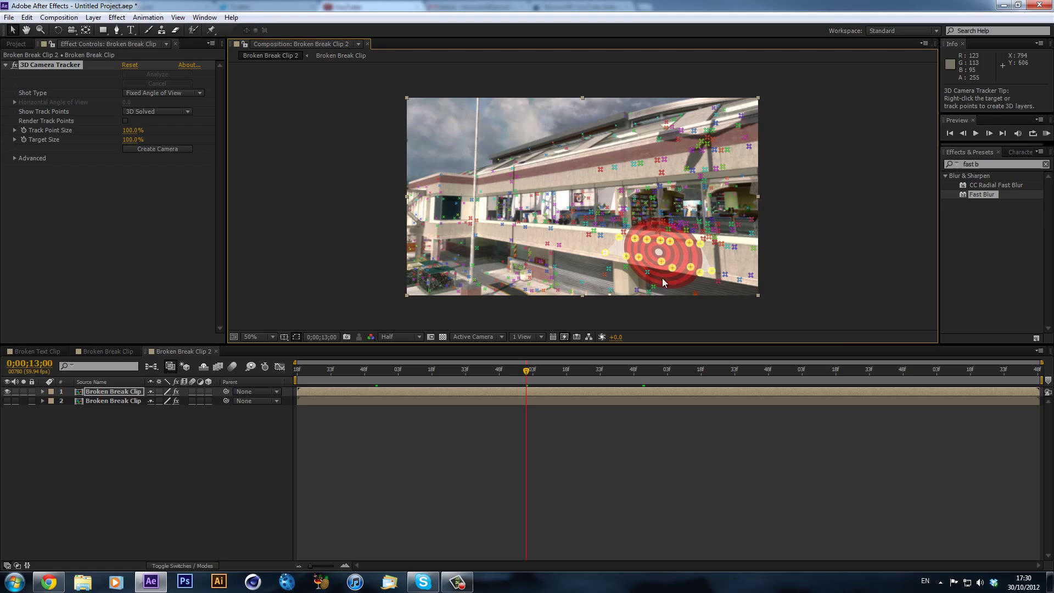
{"action": "right_click", "coordinate": [673, 258]}
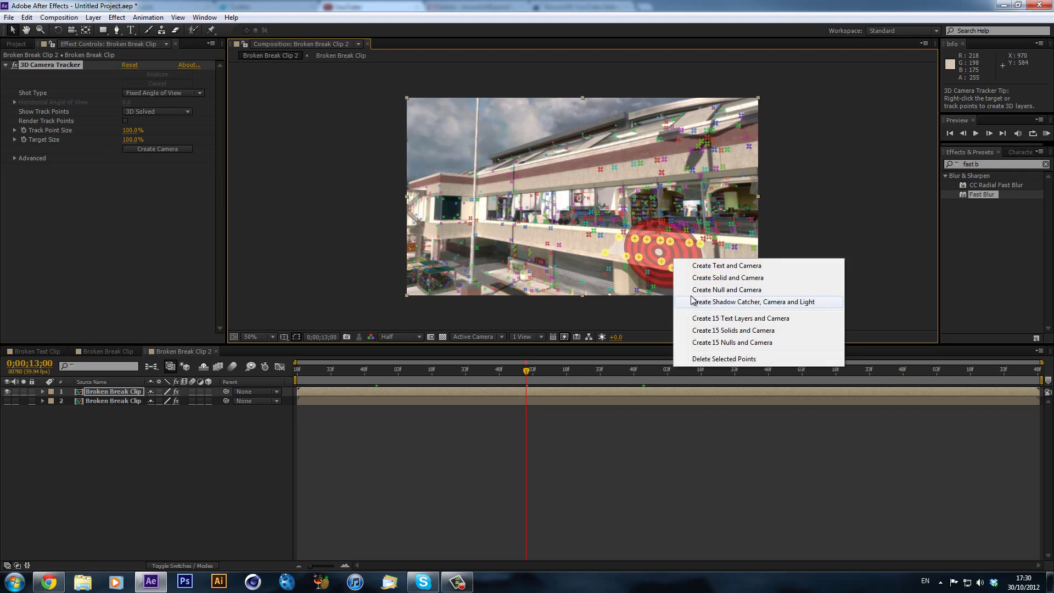
{"action": "left_click", "coordinate": [696, 291]}
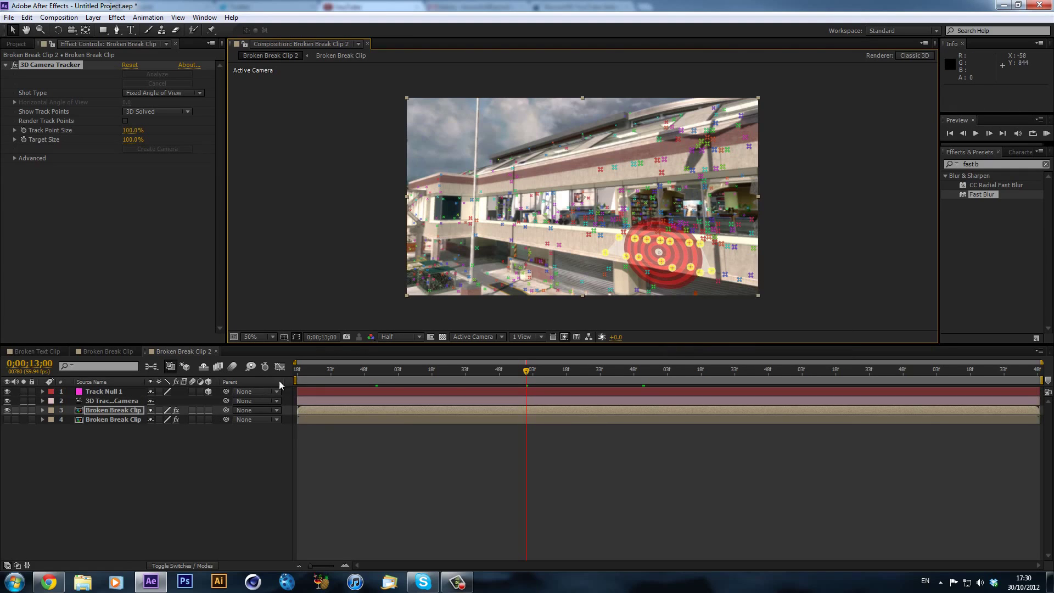
- At frame 13;20, add a new gray solid layer and make it 3D
{"action": "left_click_drag", "start_coordinate": [318, 371], "coordinate": [573, 371]}
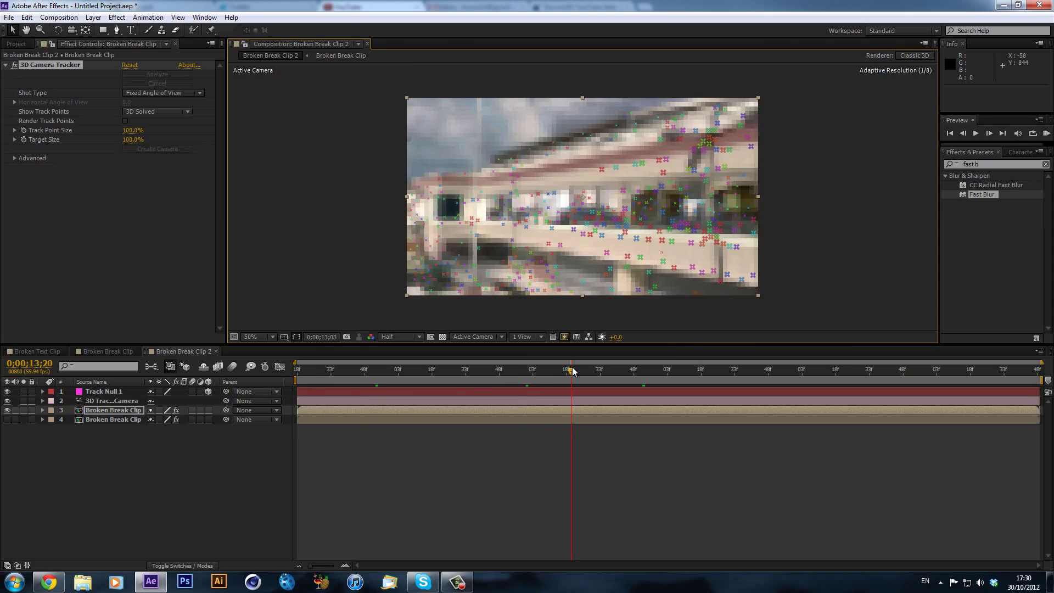
{"action": "left_click", "coordinate": [94, 18]}
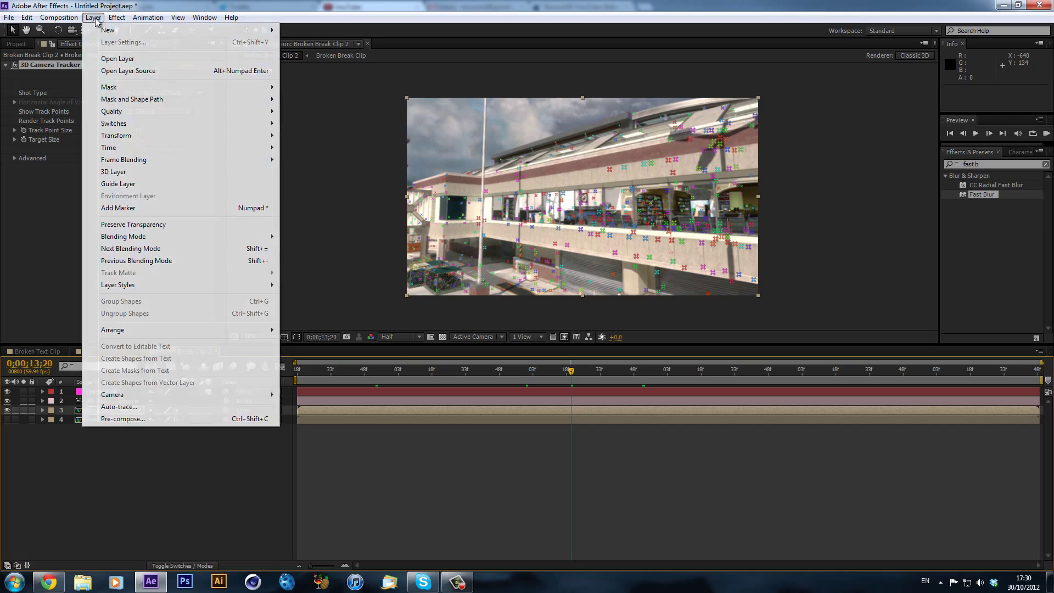
{"action": "mouse_move", "coordinate": [138, 30]}
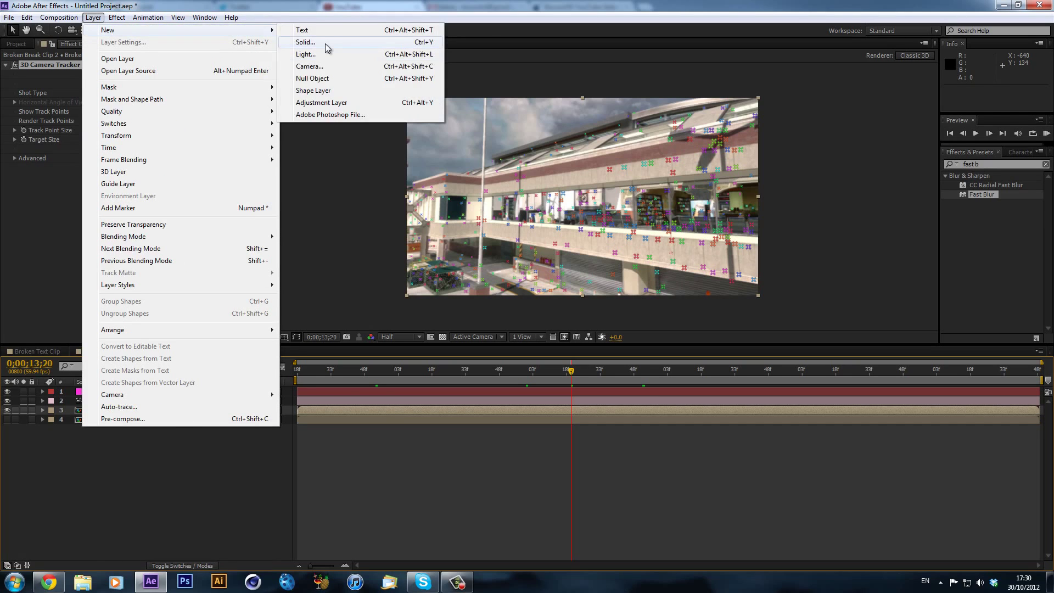
{"action": "left_click", "coordinate": [324, 45]}
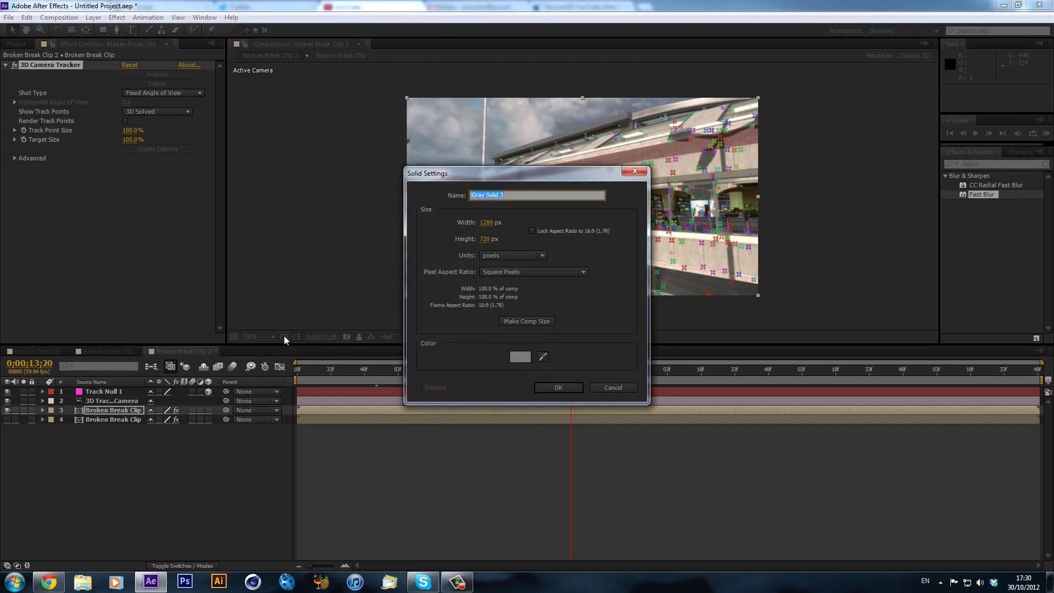
{"action": "left_click", "coordinate": [575, 390]}
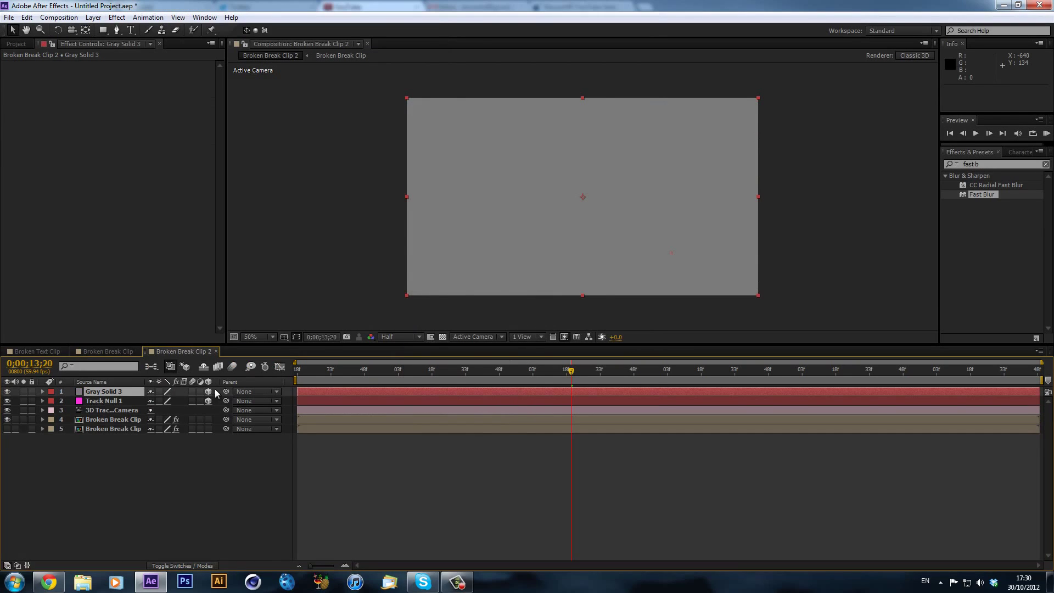
{"action": "left_click", "coordinate": [208, 391]}
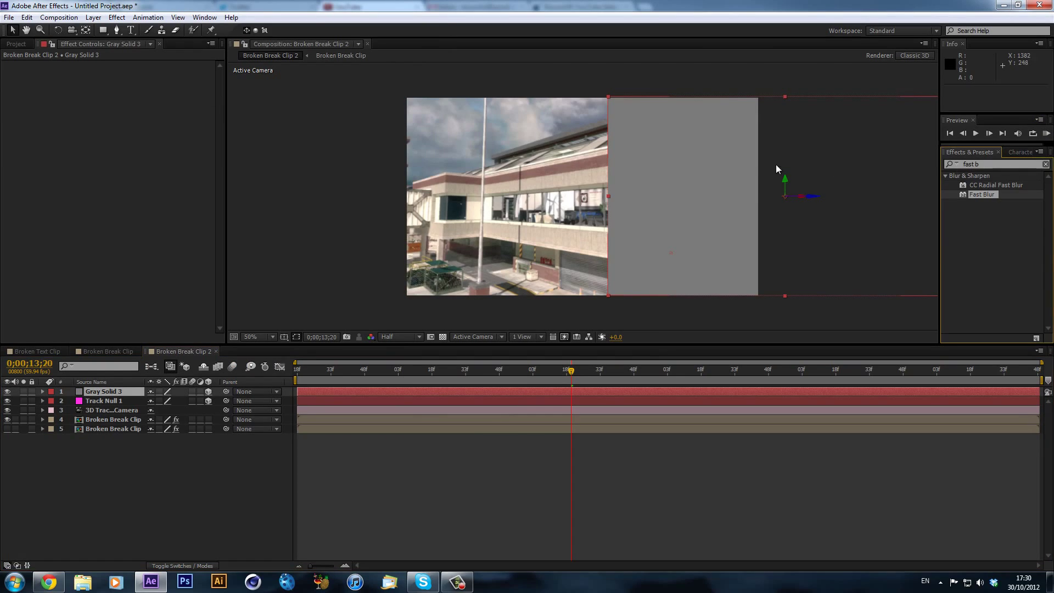
- Apply the Grid effect to the gray solid, view at 100%, and check it across frames
{"action": "key", "text": "BackSpace"}
{"action": "key", "text": "BackSpace"}
{"action": "key", "text": "BackSpace"}
{"action": "key", "text": "BackSpace"}
{"action": "key", "text": "BackSpace"}
{"action": "key", "text": "BackSpace"}
{"action": "type", "text": "g"}
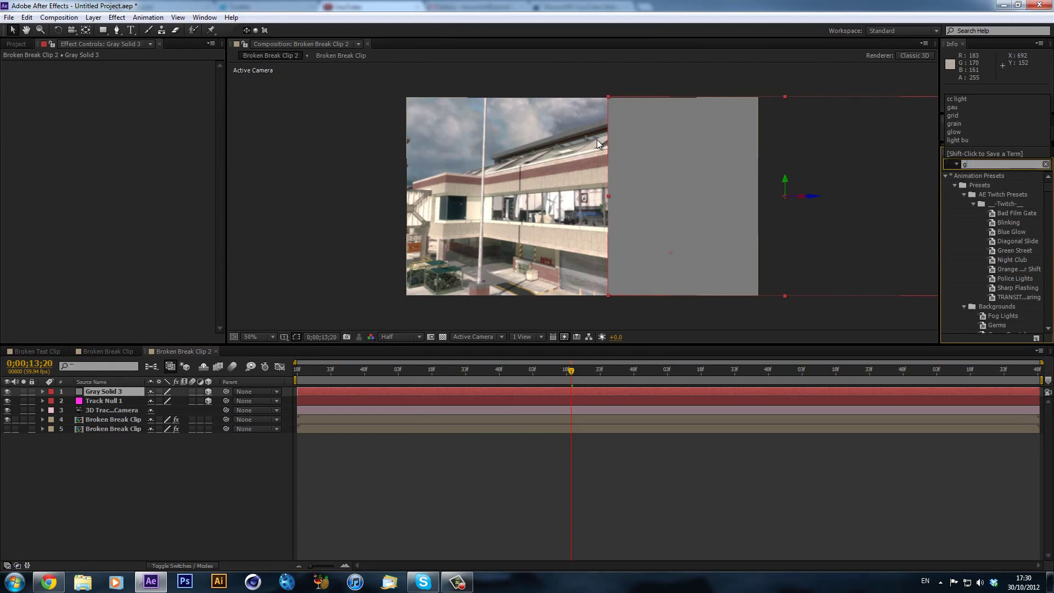
{"action": "type", "text": "rid"}
{"action": "scroll", "coordinate": [597, 140], "scroll_direction": "down", "scroll_amount": 2}
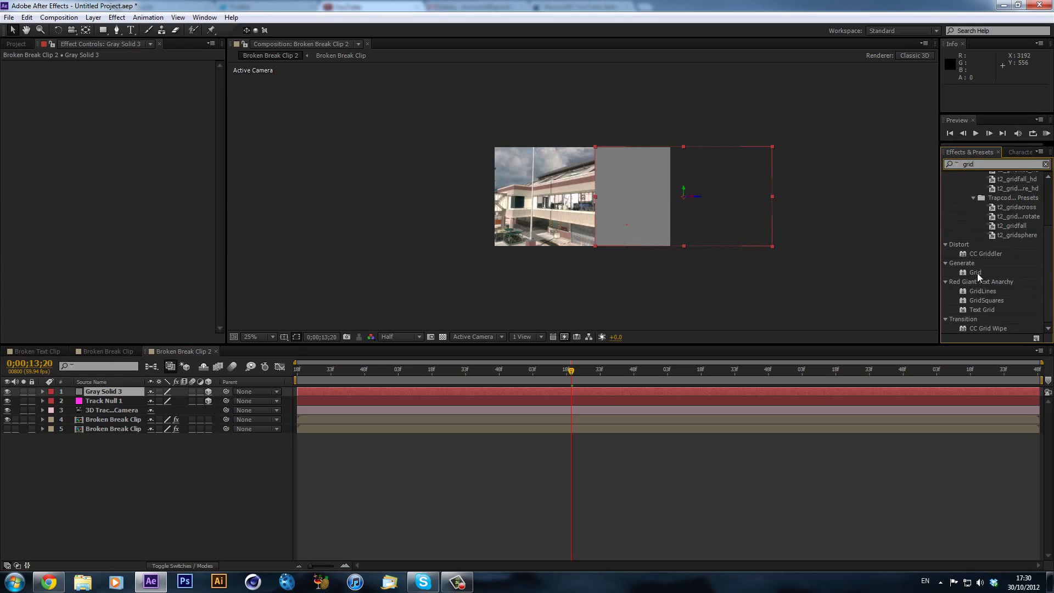
{"action": "left_click_drag", "start_coordinate": [976, 273], "coordinate": [615, 216]}
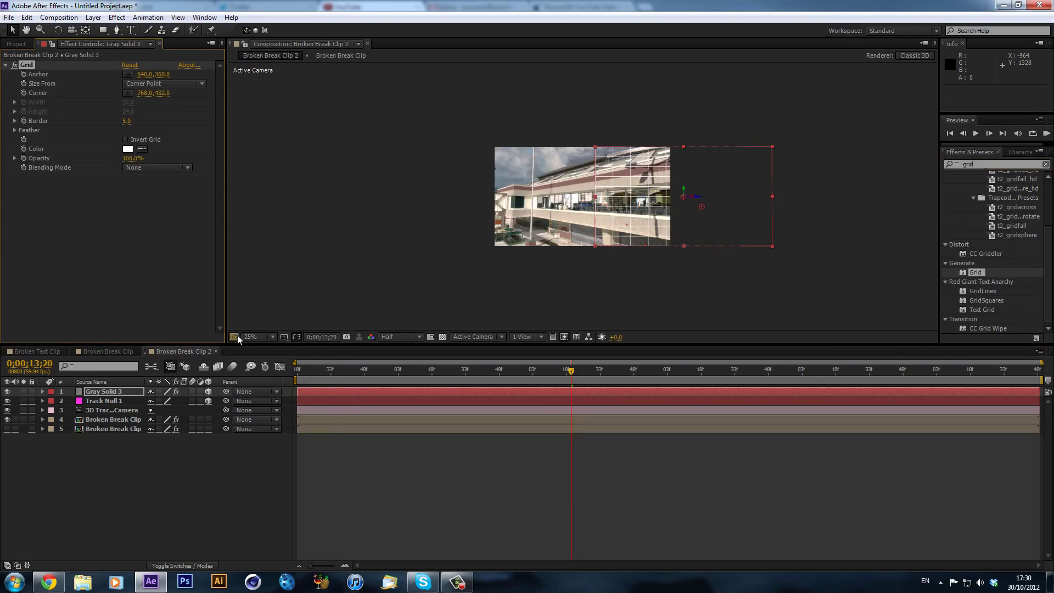
{"action": "left_click", "coordinate": [269, 337]}
{"action": "left_click", "coordinate": [279, 362]}
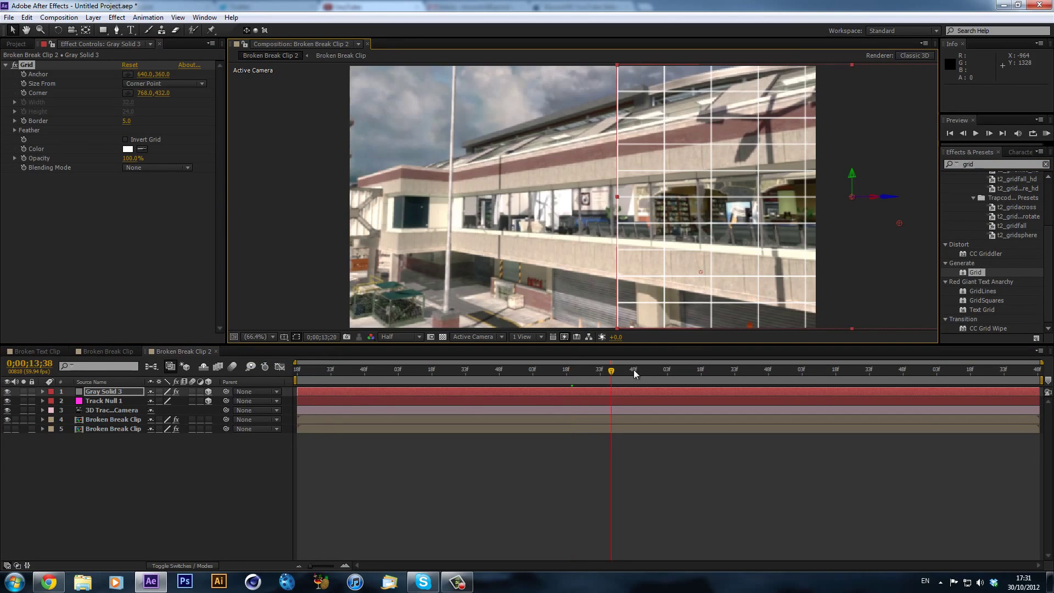
{"action": "left_click", "coordinate": [722, 379]}
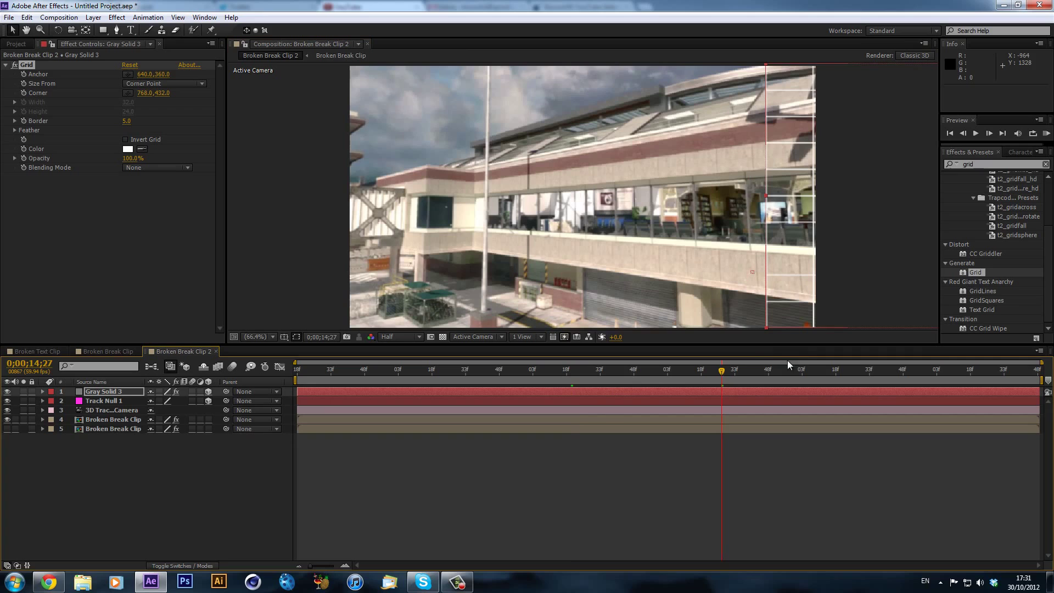
{"action": "left_click", "coordinate": [354, 375]}
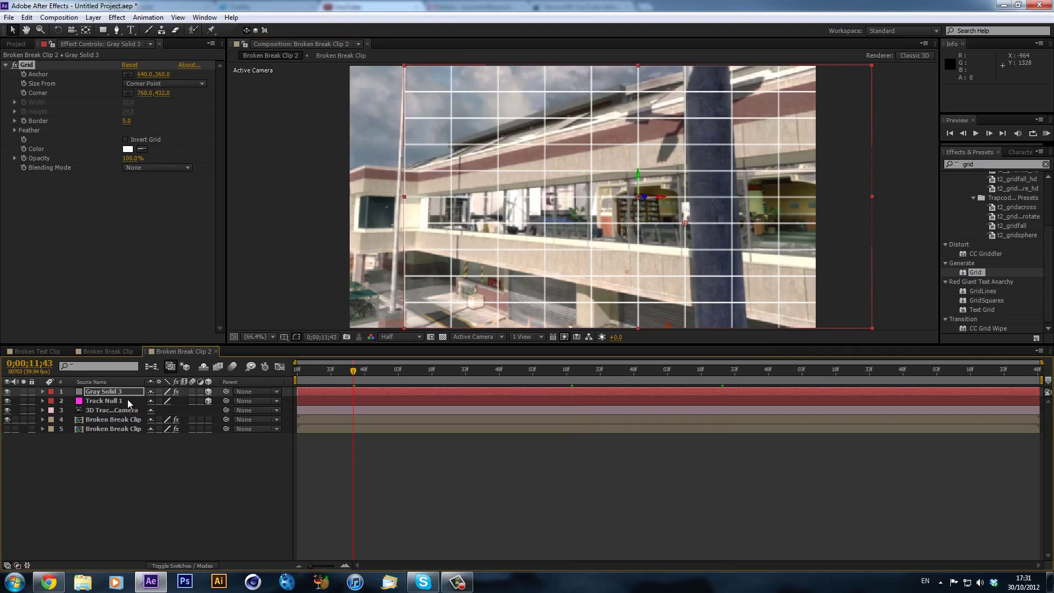
- Add Null 10 and parent Track Null 1 and the 3D Tracker Camera to it
{"action": "left_click", "coordinate": [113, 18]}
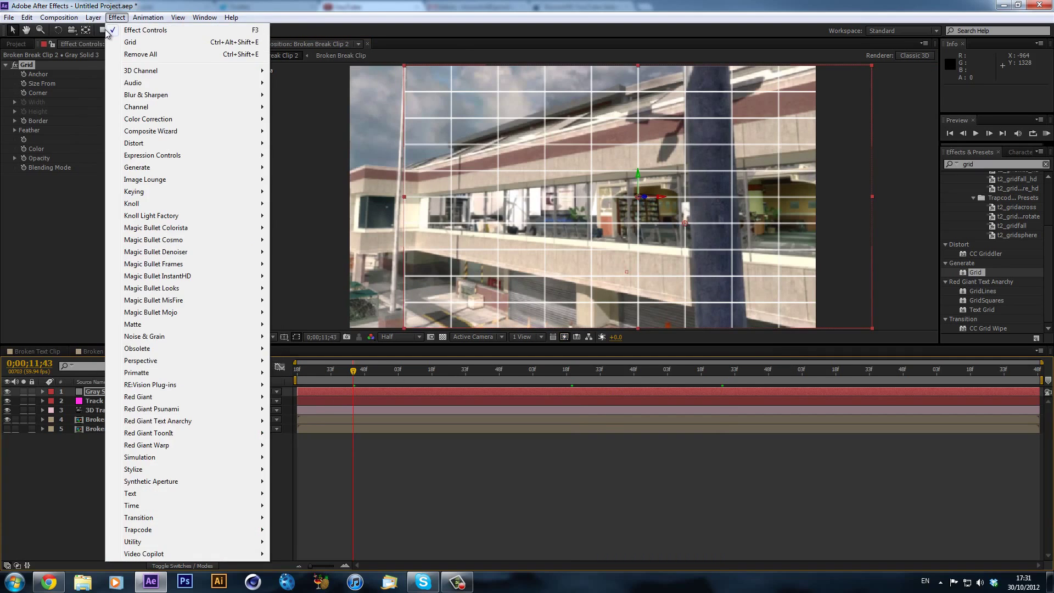
{"action": "mouse_move", "coordinate": [93, 18]}
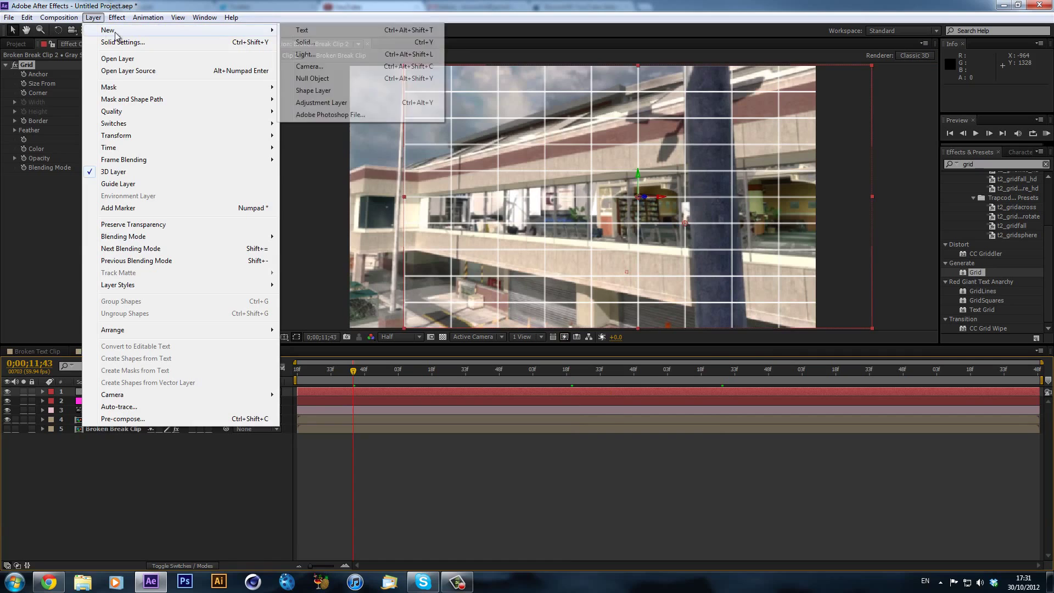
{"action": "left_click", "coordinate": [312, 78]}
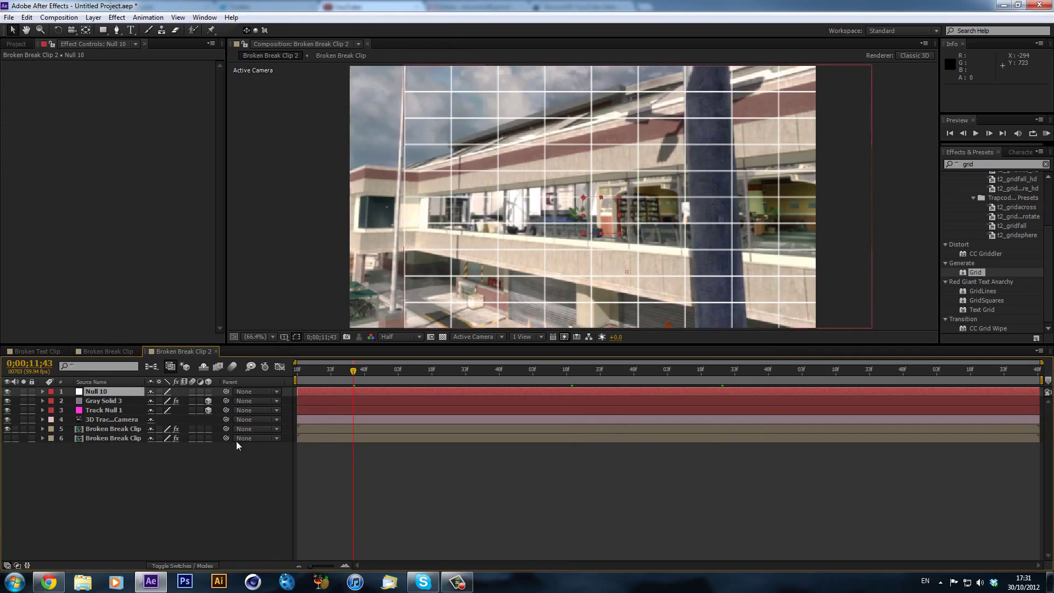
{"action": "left_click", "coordinate": [111, 400]}
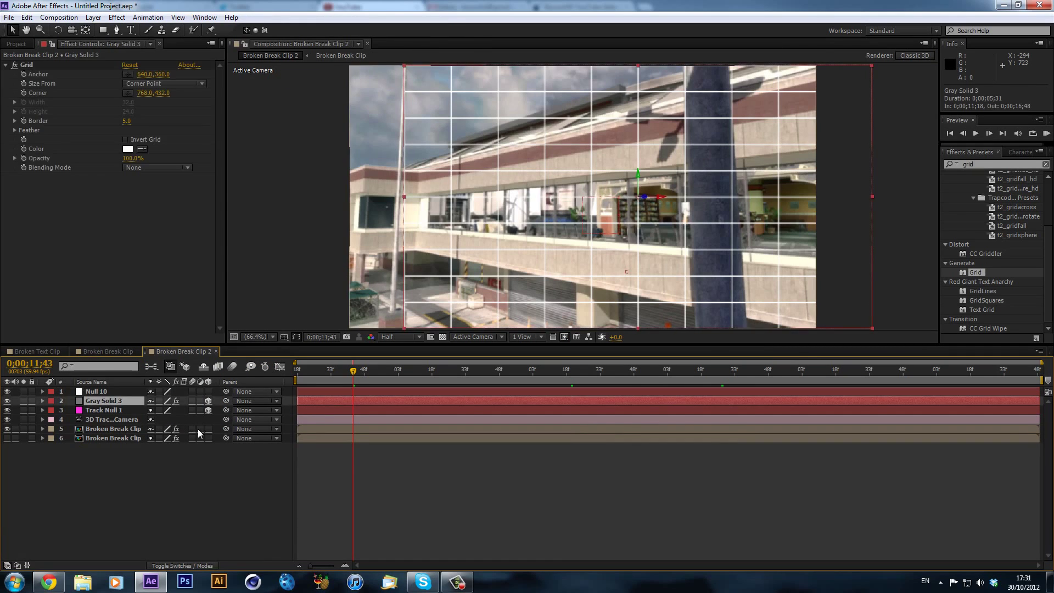
{"action": "left_click", "coordinate": [117, 418]}
{"action": "left_click", "coordinate": [118, 410], "text": "ctrl"}
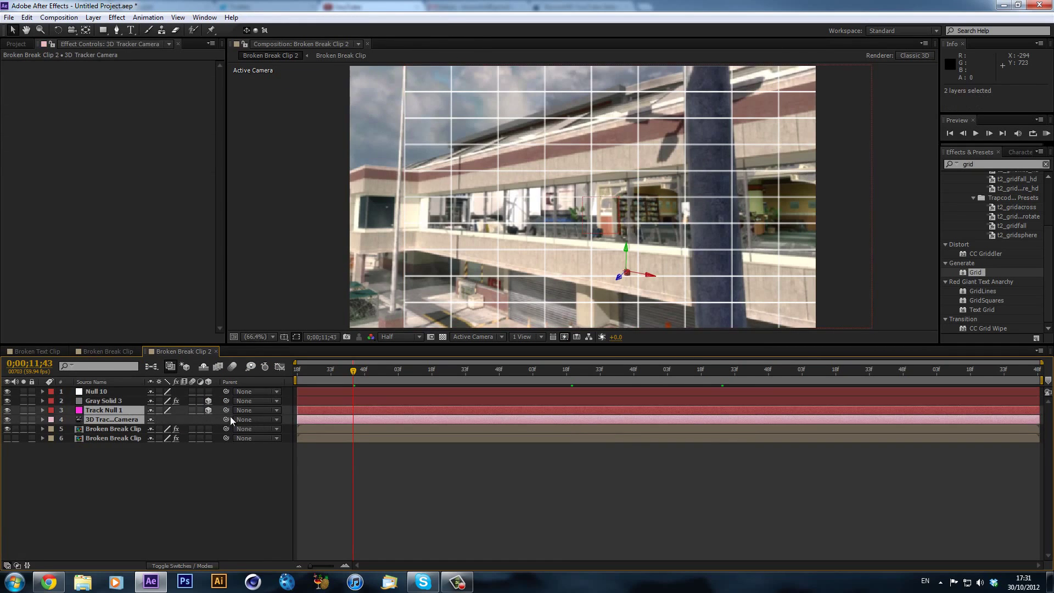
{"action": "left_click_drag", "start_coordinate": [229, 418], "coordinate": [110, 393]}
{"action": "left_click", "coordinate": [117, 391]}
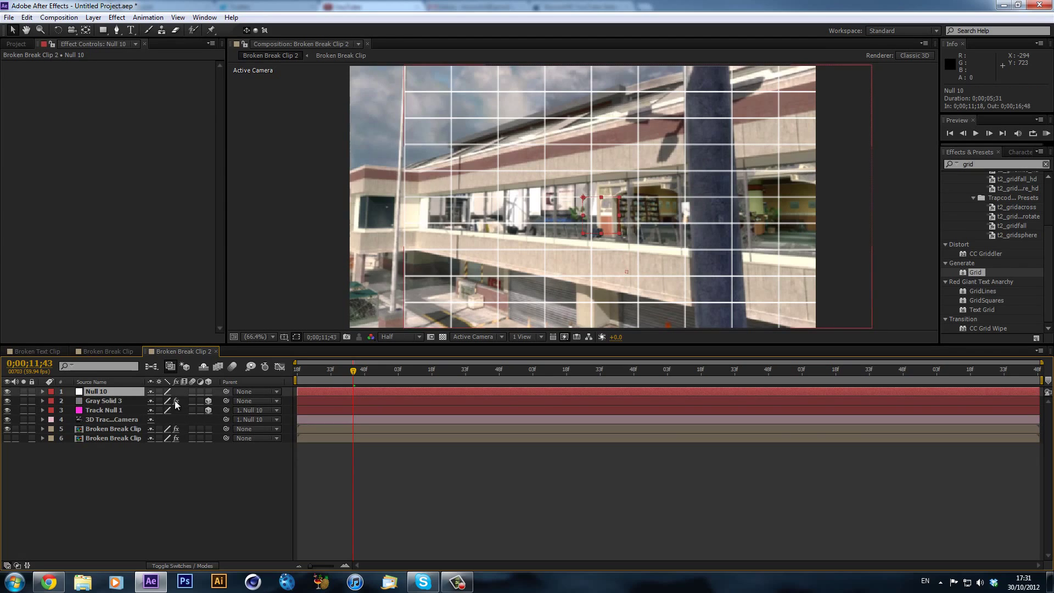
{"action": "key", "text": "r"}
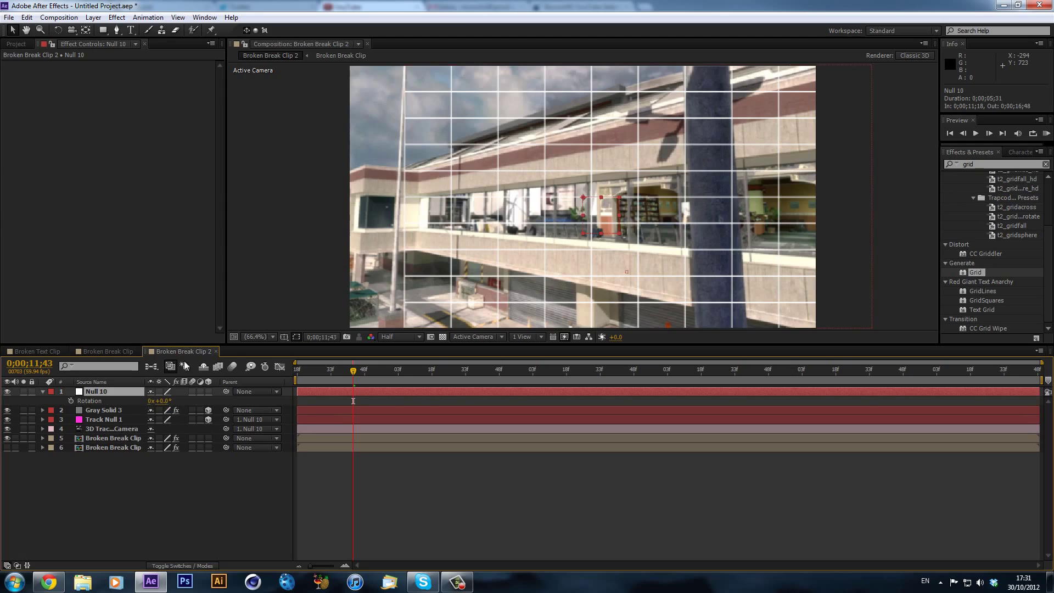
- Make Null 10 3D, raise its Y position, rotate it -24° on Y and tilt slightly on X
{"action": "left_click", "coordinate": [209, 391]}
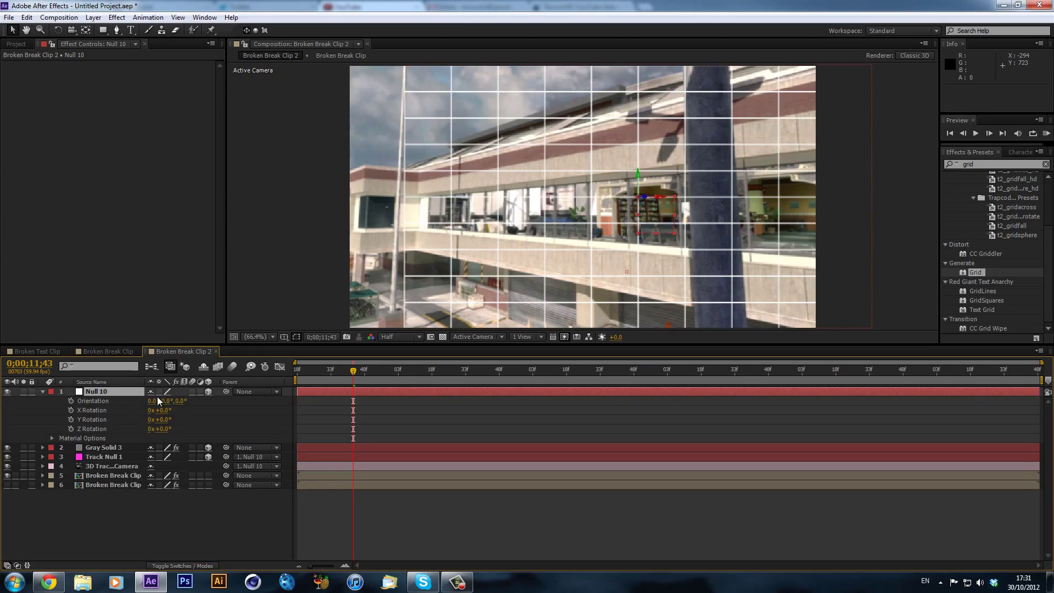
{"action": "key", "text": "shift+p"}
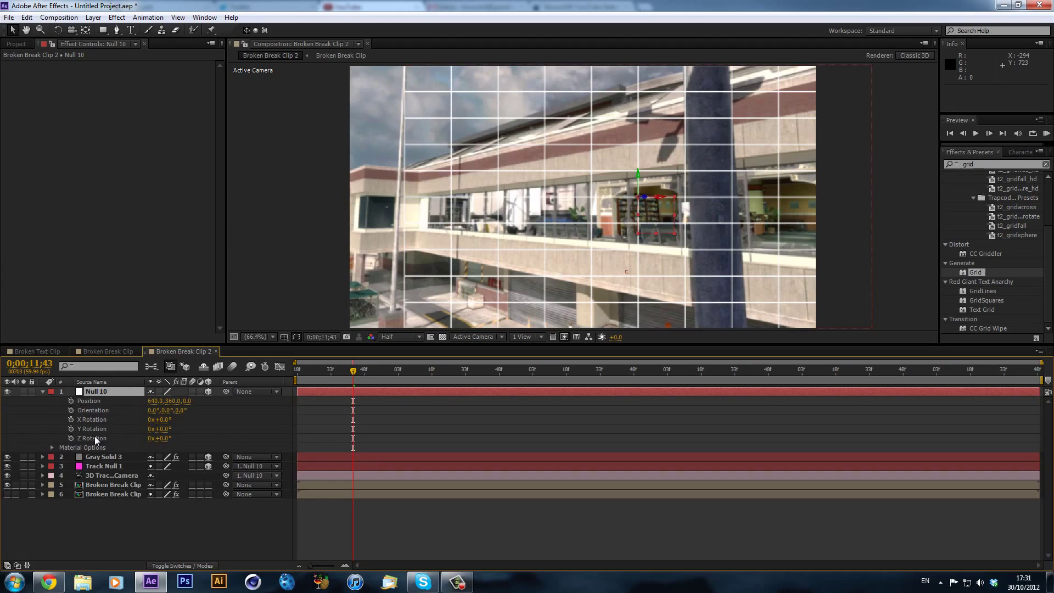
{"action": "left_click_drag", "start_coordinate": [166, 401], "coordinate": [234, 425]}
{"action": "mouse_move", "coordinate": [163, 429]}
{"action": "left_mouse_down"}
{"action": "mouse_move", "coordinate": [200, 434]}
{"action": "mouse_move", "coordinate": [155, 437]}
{"action": "mouse_move", "coordinate": [164, 442]}
{"action": "left_mouse_up"}
{"action": "key", "text": "ctrl+z"}
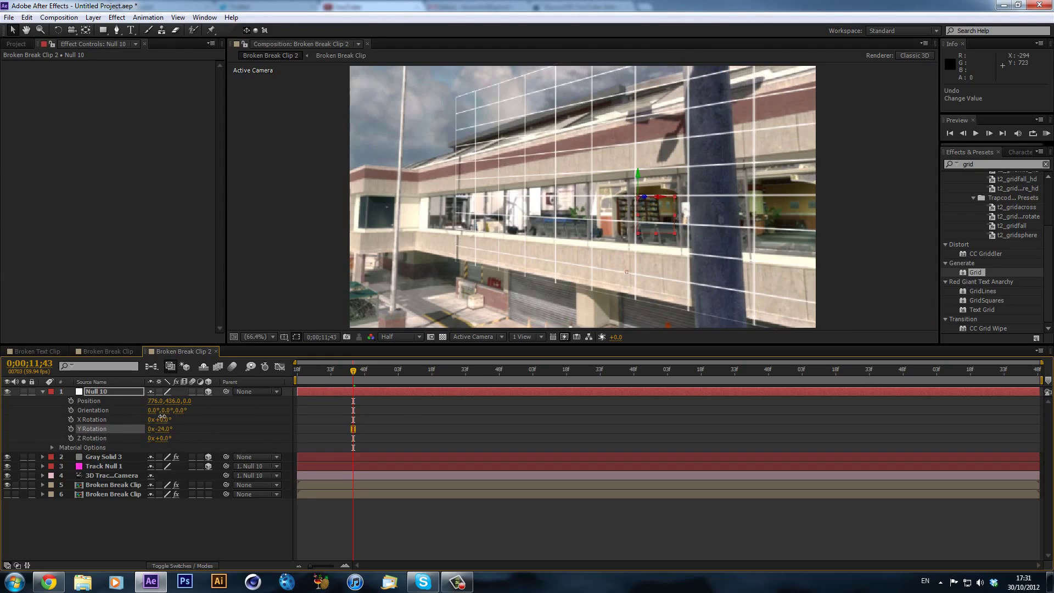
{"action": "left_click", "coordinate": [163, 418], "text": "shift"}
{"action": "left_click_drag", "start_coordinate": [163, 419], "coordinate": [284, 427]}
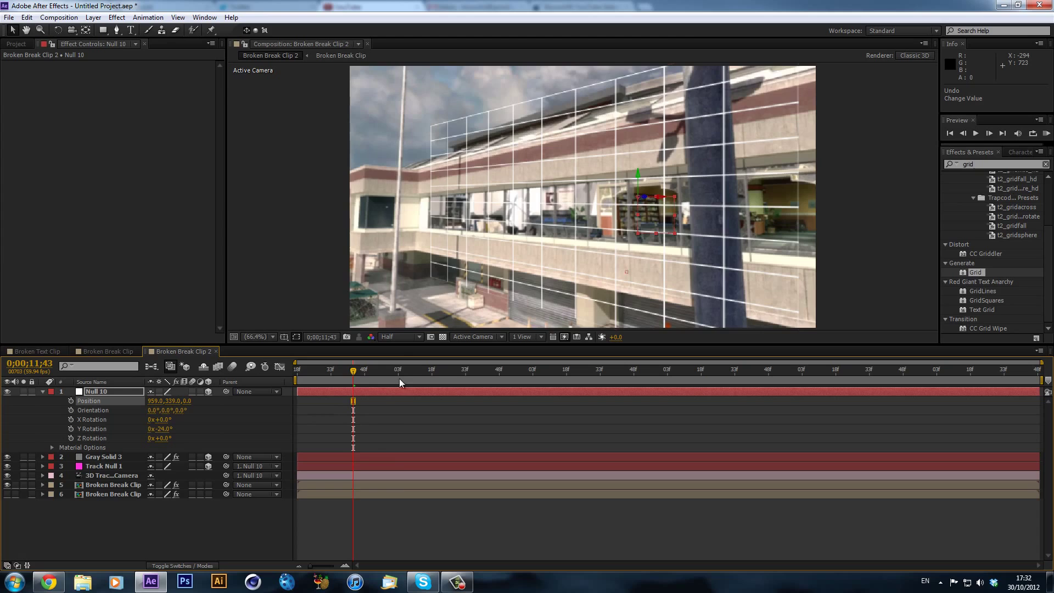
- Push Null 10 back to Z -752 and preview the grid tracking on the windows
{"action": "left_click_drag", "start_coordinate": [400, 379], "coordinate": [296, 375]}
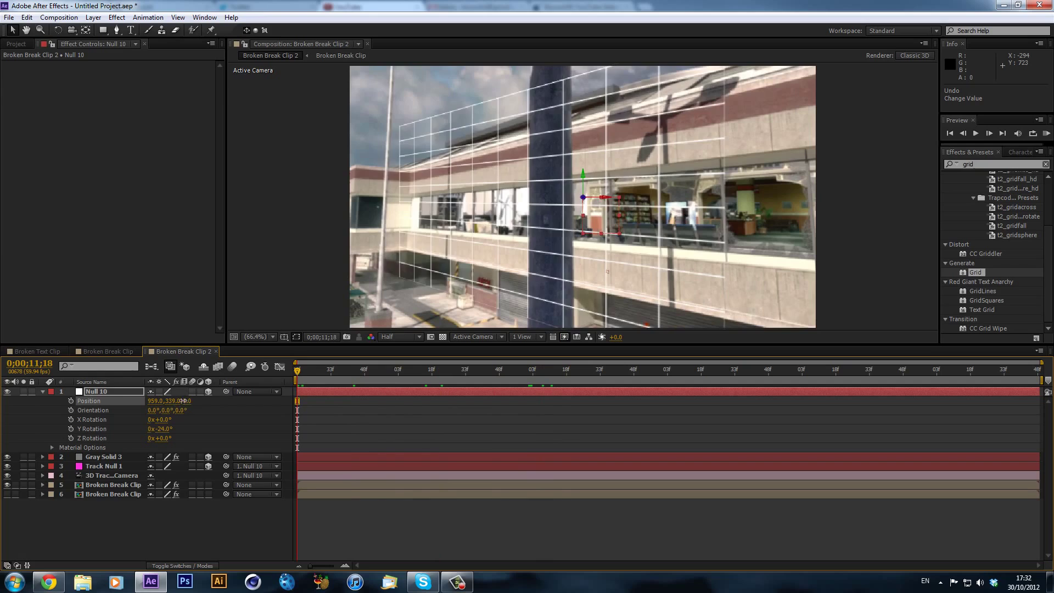
{"action": "left_click_drag", "start_coordinate": [183, 401], "coordinate": [238, 413]}
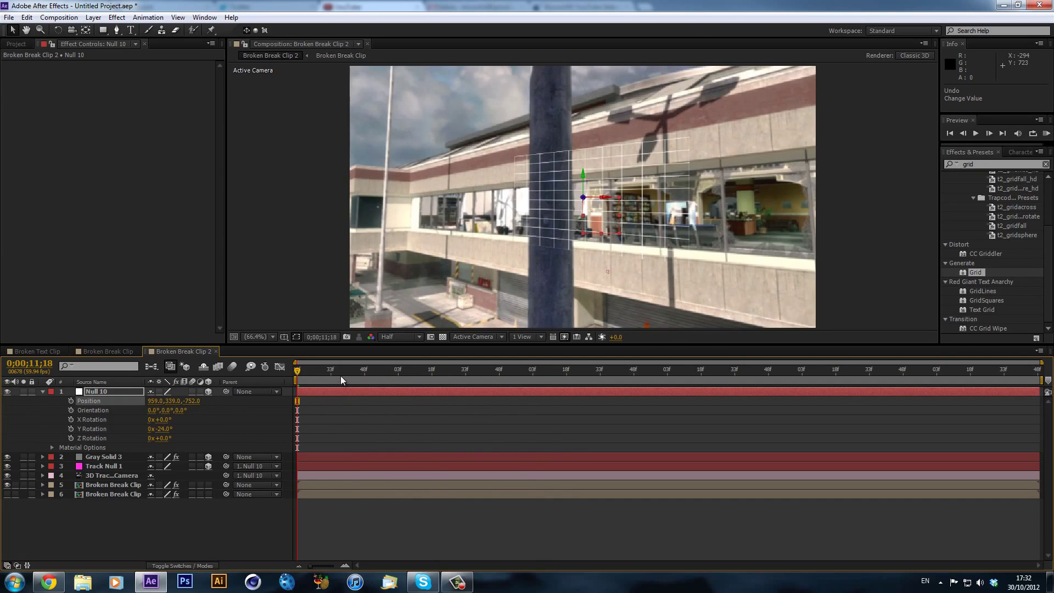
{"action": "left_click_drag", "start_coordinate": [340, 375], "coordinate": [568, 371]}
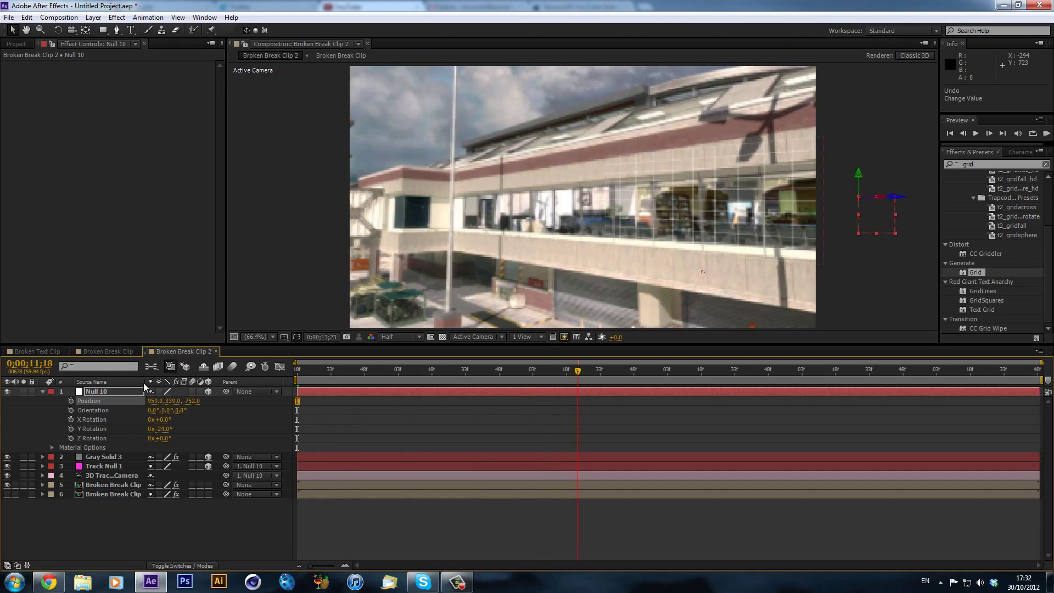
- Create a track null at a tracked window point and reveal its Position values
{"action": "key", "text": "Home"}
{"action": "left_click", "coordinate": [114, 468]}
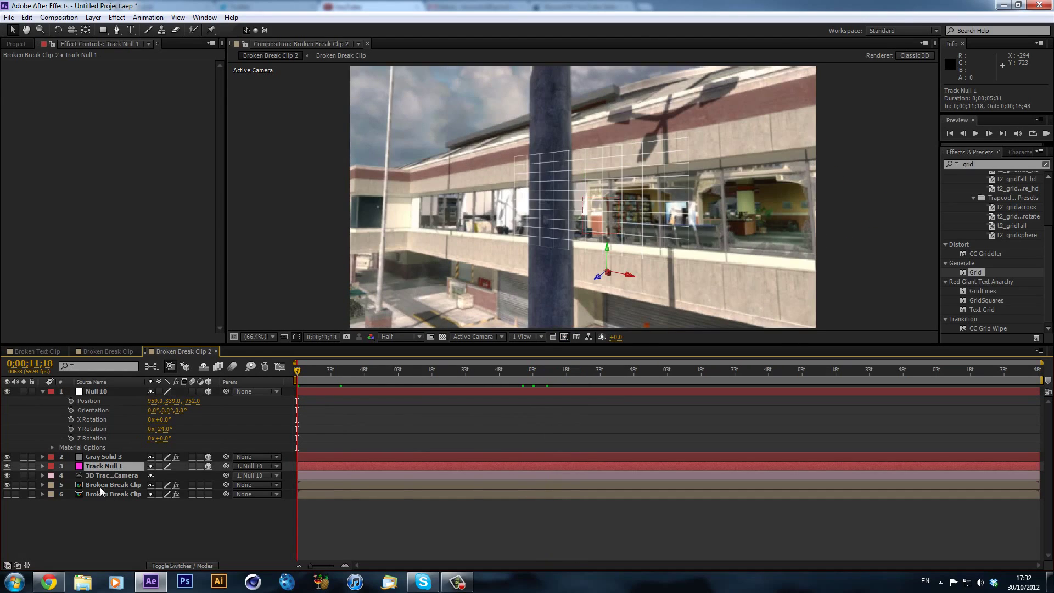
{"action": "left_click", "coordinate": [111, 473]}
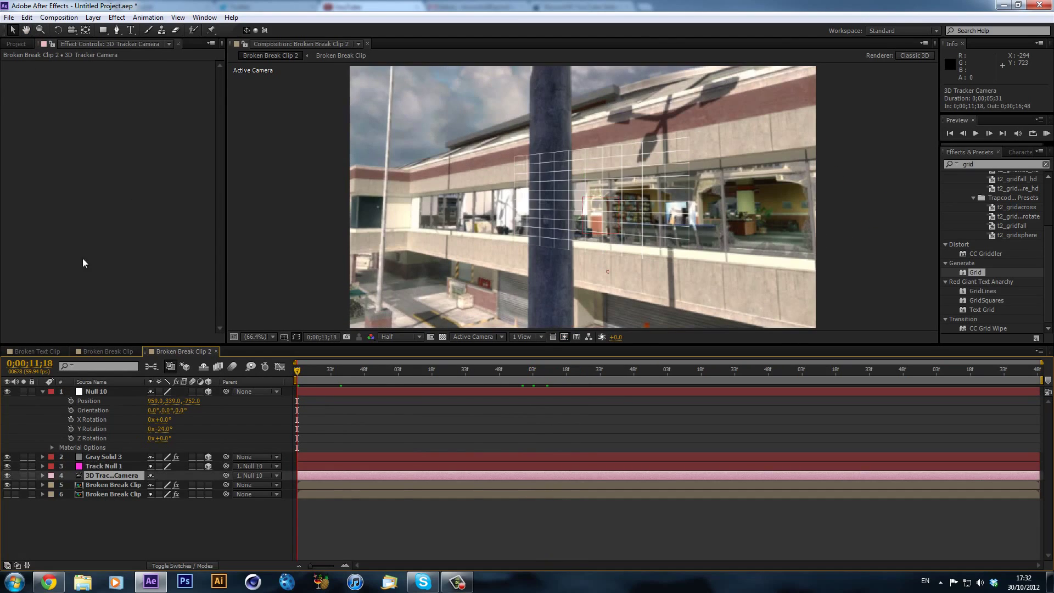
{"action": "left_click", "coordinate": [113, 485]}
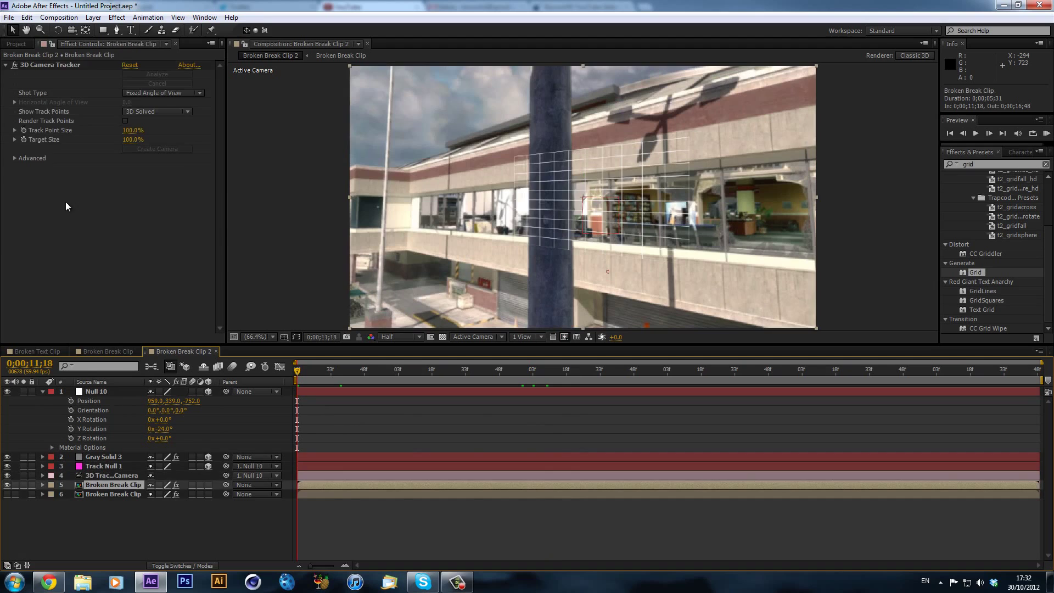
{"action": "left_click", "coordinate": [61, 64]}
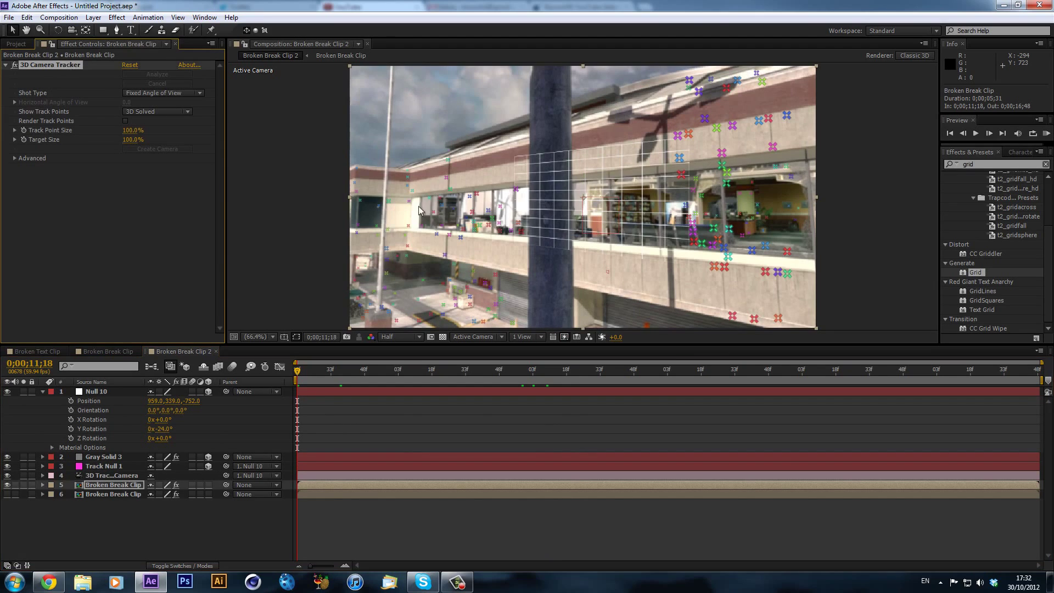
{"action": "right_click", "coordinate": [727, 257]}
{"action": "left_click", "coordinate": [751, 286]}
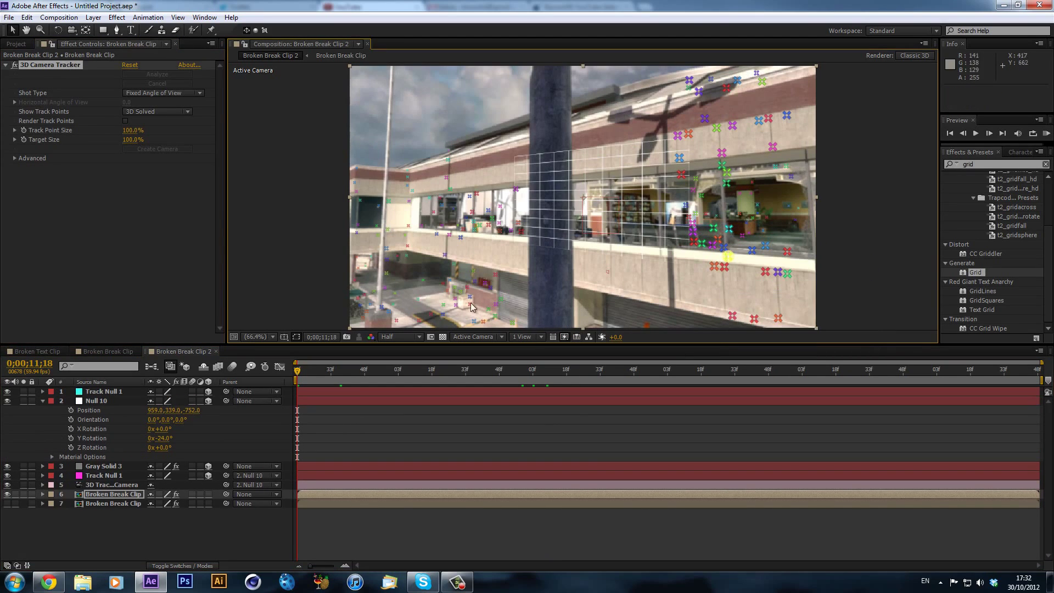
{"action": "left_click", "coordinate": [131, 395]}
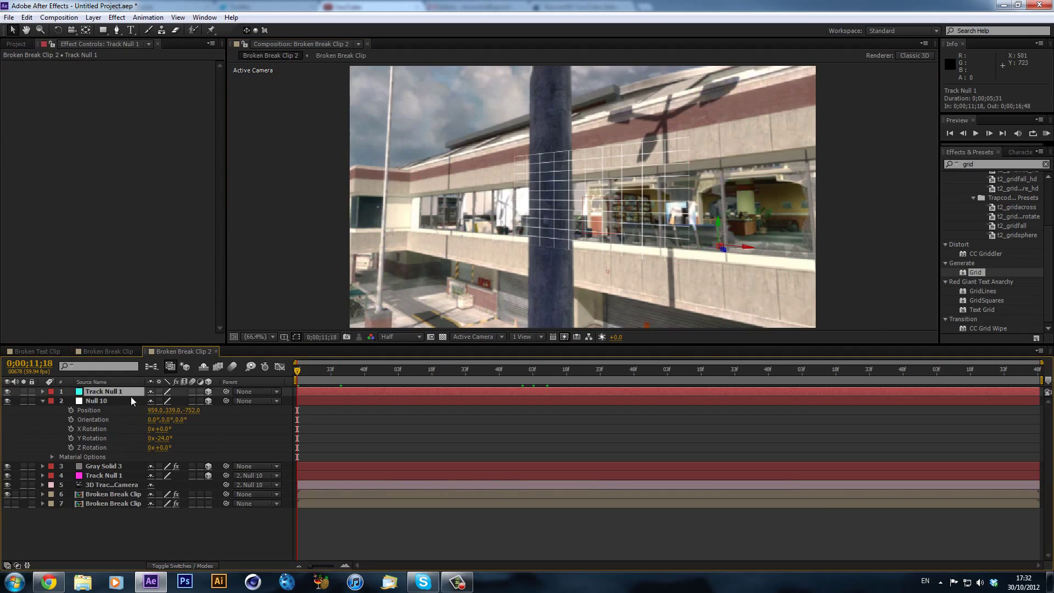
{"action": "key", "text": "p"}
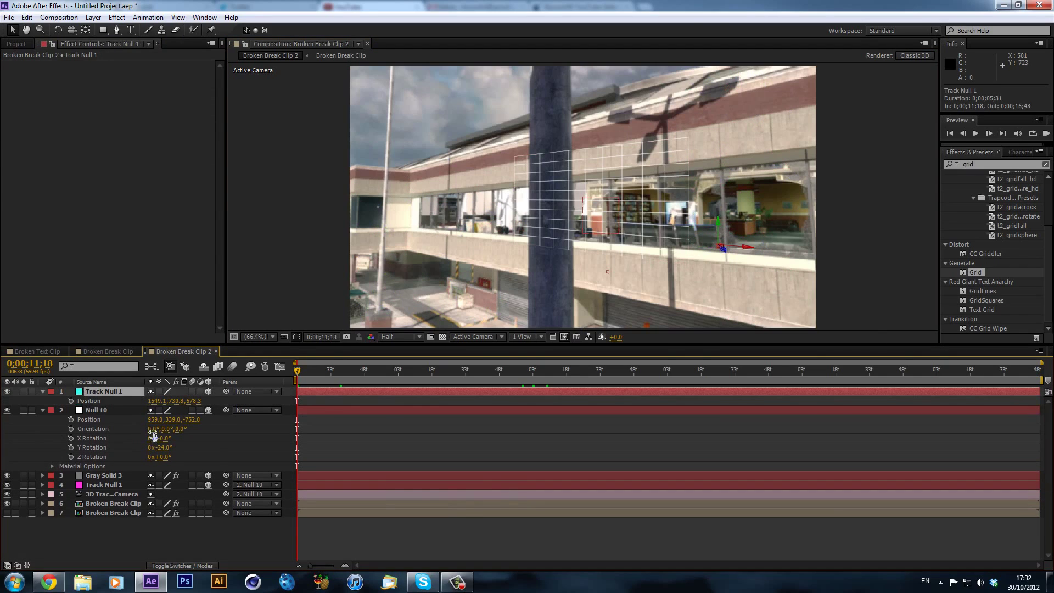
- Set Null 10's Position Z to -678 and check the grid placement
{"action": "left_click", "coordinate": [189, 420]}
{"action": "type", "text": "678"}
{"action": "key", "text": "Return"}
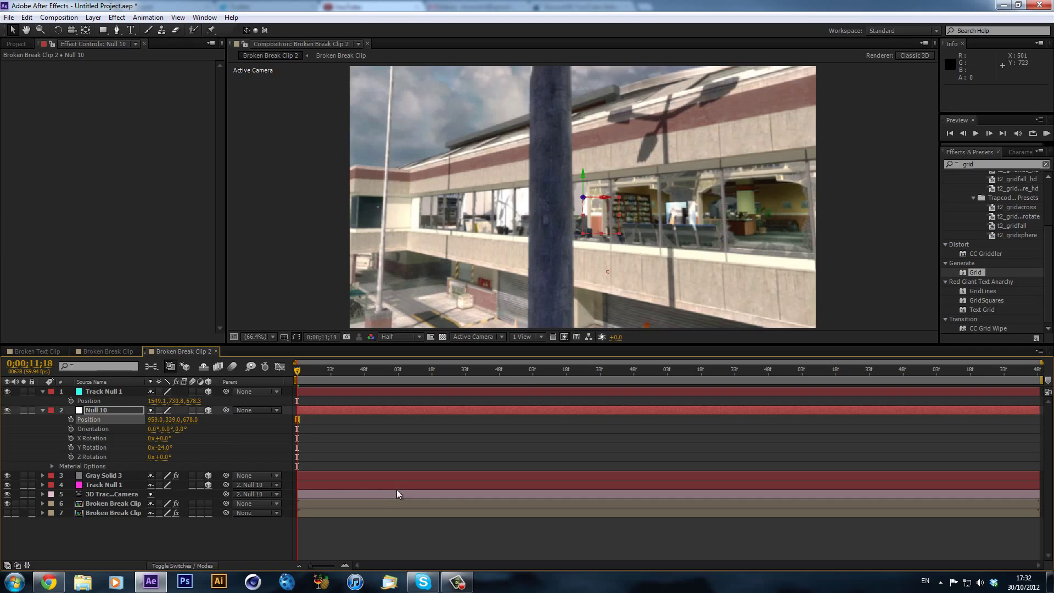
{"action": "left_click", "coordinate": [188, 420]}
{"action": "type", "text": "-678"}
{"action": "key", "text": "Return"}
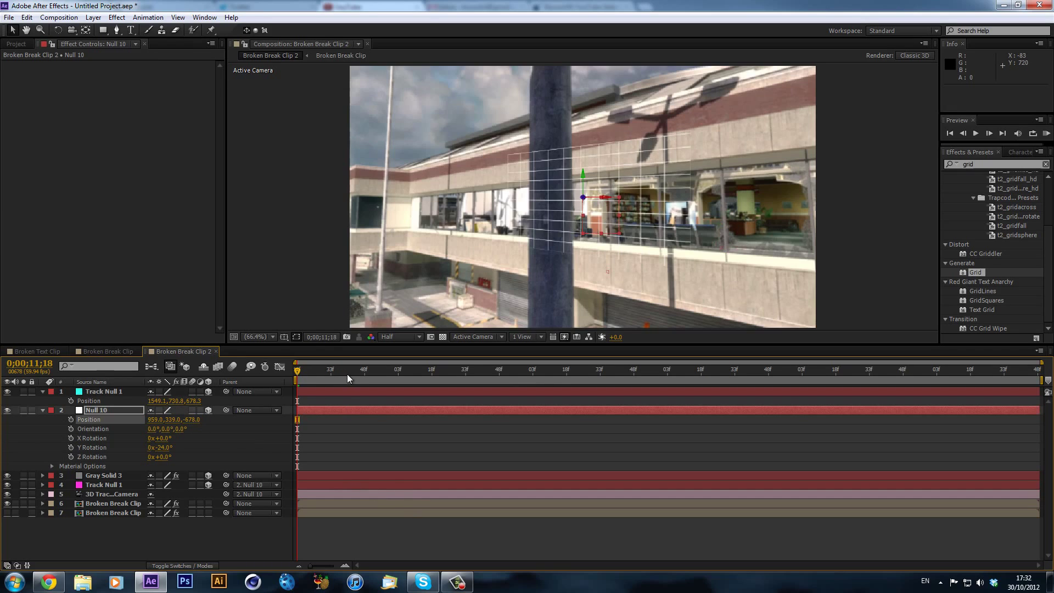
{"action": "left_click_drag", "start_coordinate": [347, 374], "coordinate": [297, 365]}
- Show layer names and select Track Null 1, Null 10 and Gray Solid 3
{"action": "left_click", "coordinate": [127, 408]}
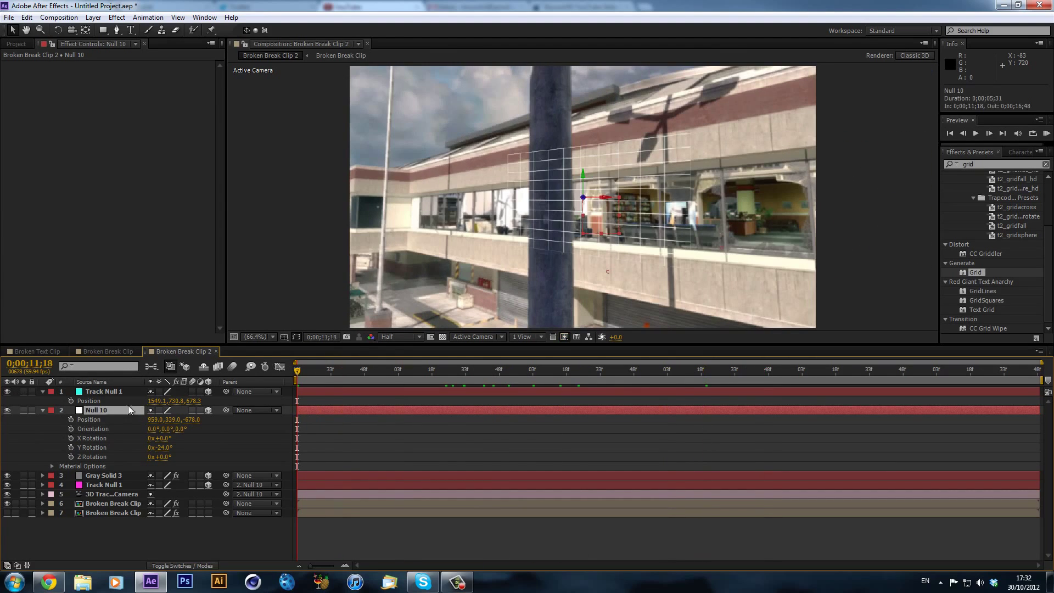
{"action": "left_click", "coordinate": [92, 382]}
{"action": "left_click", "coordinate": [126, 393], "text": "ctrl"}
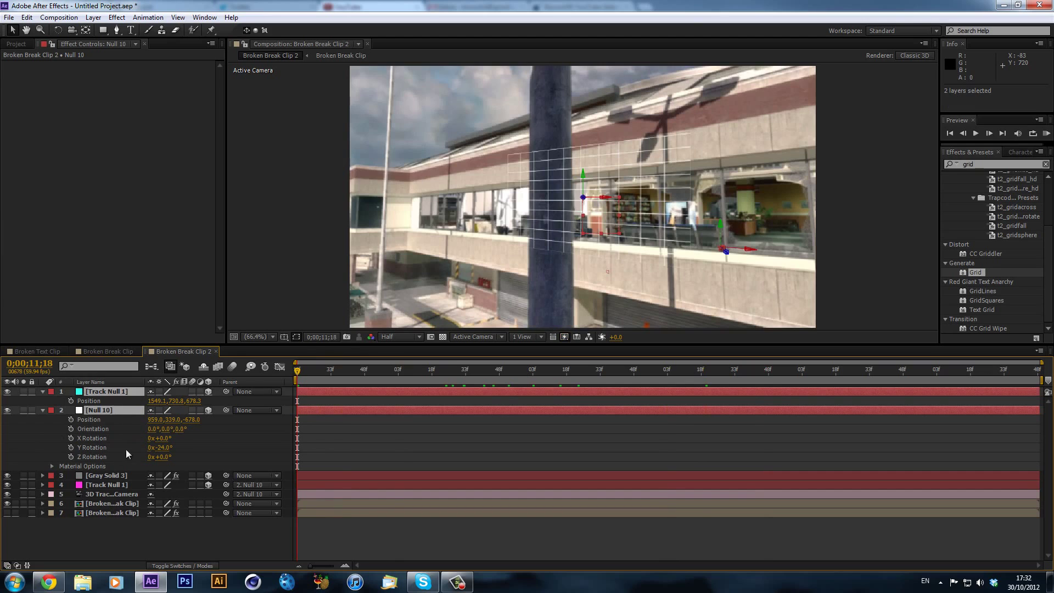
{"action": "left_click", "coordinate": [136, 476], "text": "ctrl"}
- Delete the helper null and grid layers, then add a new solid named Element
{"action": "key", "text": "Delete"}
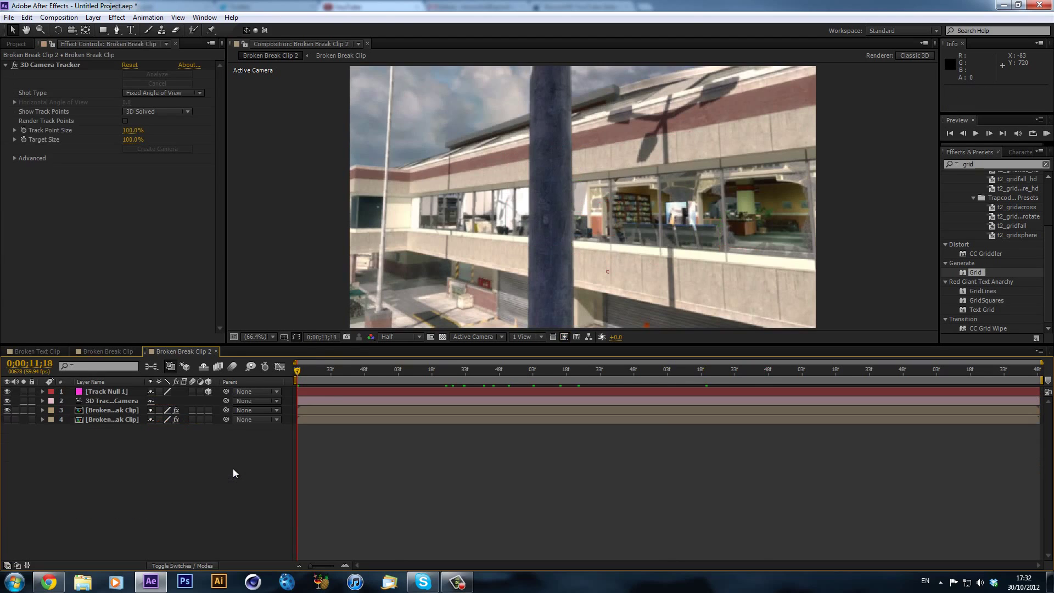
{"action": "left_click_drag", "start_coordinate": [321, 373], "coordinate": [81, 383]}
{"action": "left_click", "coordinate": [93, 17]}
{"action": "mouse_move", "coordinate": [112, 31]}
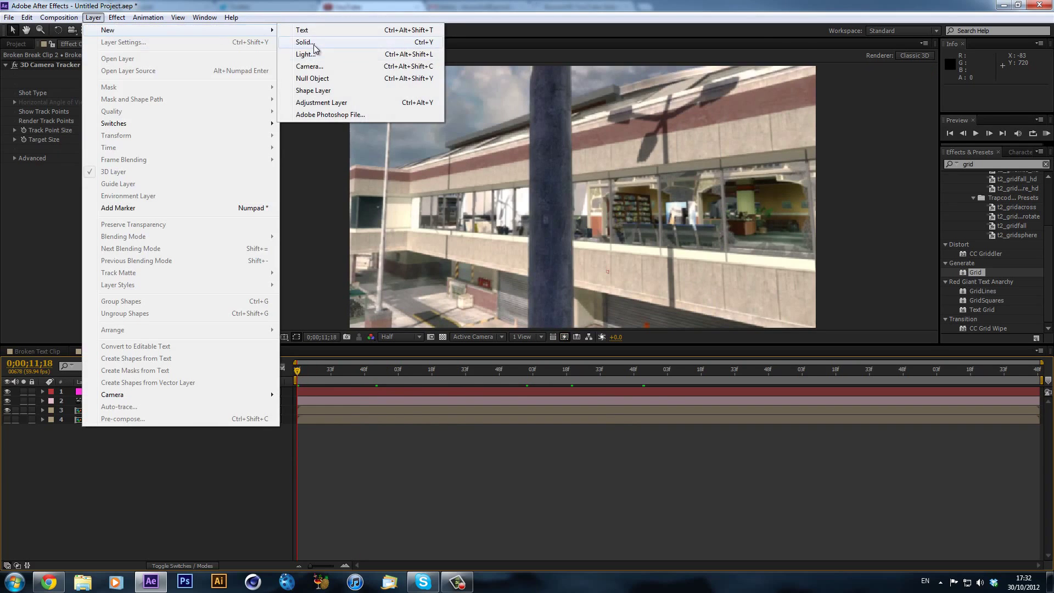
{"action": "left_click", "coordinate": [305, 42]}
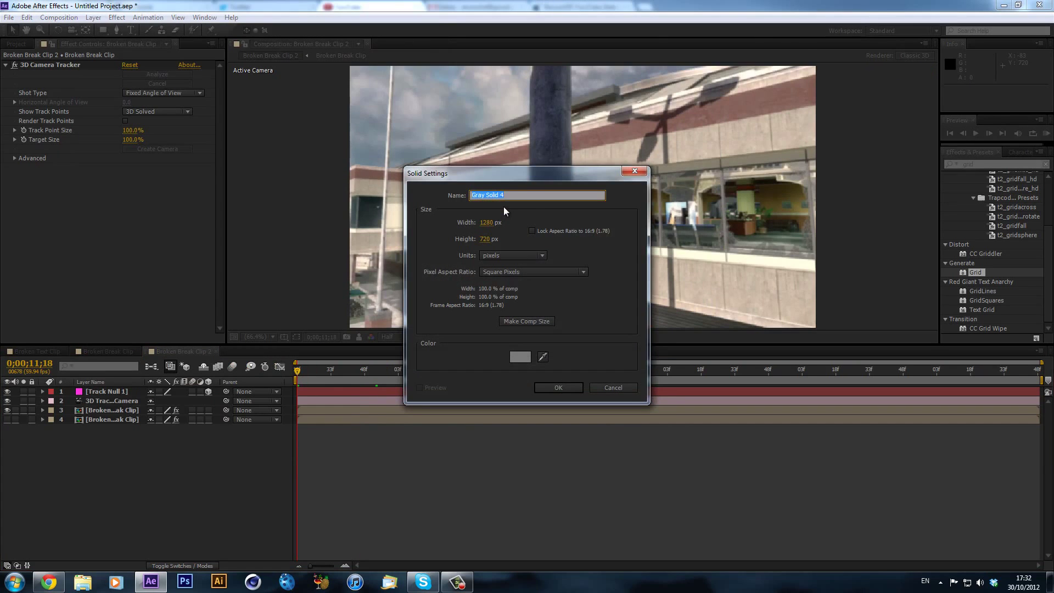
{"action": "type", "text": "Element"}
{"action": "key", "text": "Return"}
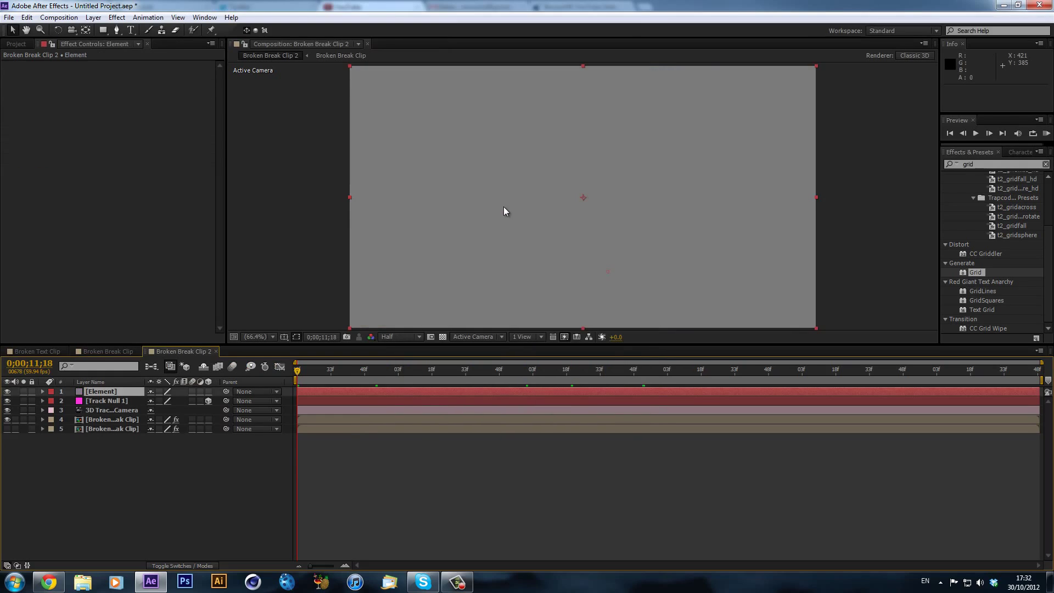
- Apply the Element effect to the Element solid
{"action": "left_click", "coordinate": [992, 165]}
{"action": "type", "text": "elemen"}
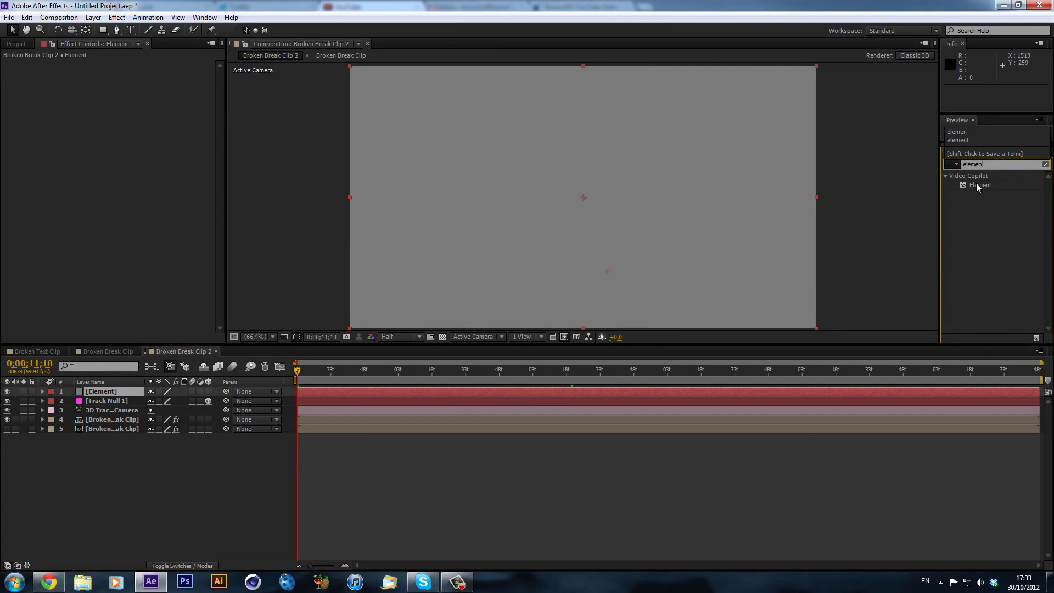
{"action": "left_click_drag", "start_coordinate": [977, 186], "coordinate": [813, 392]}
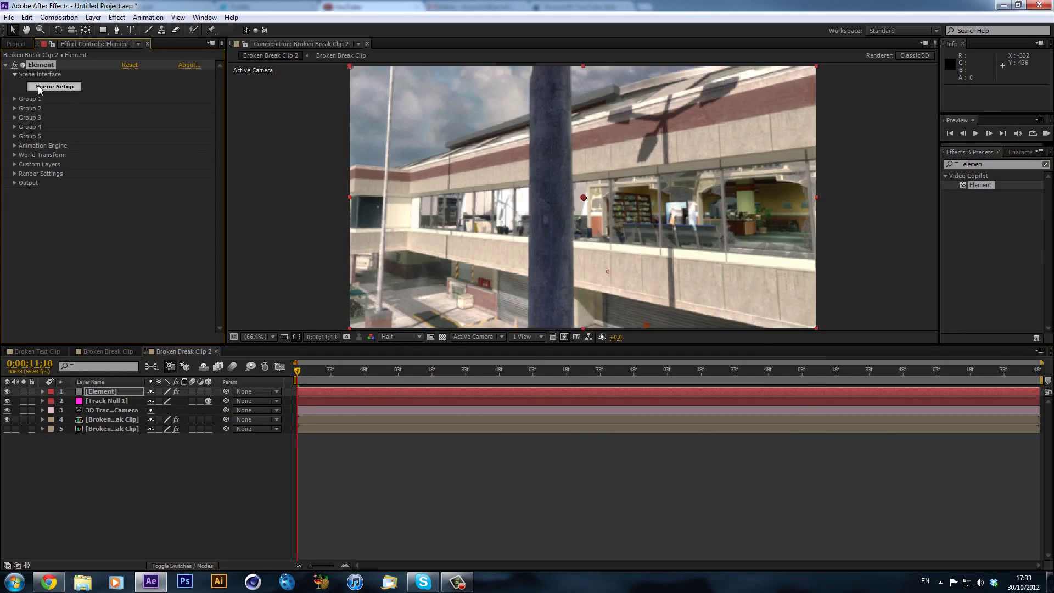
- Set Element's Custom Texture Map Layer 1 to Broken Break Clip
{"action": "left_click", "coordinate": [68, 88]}
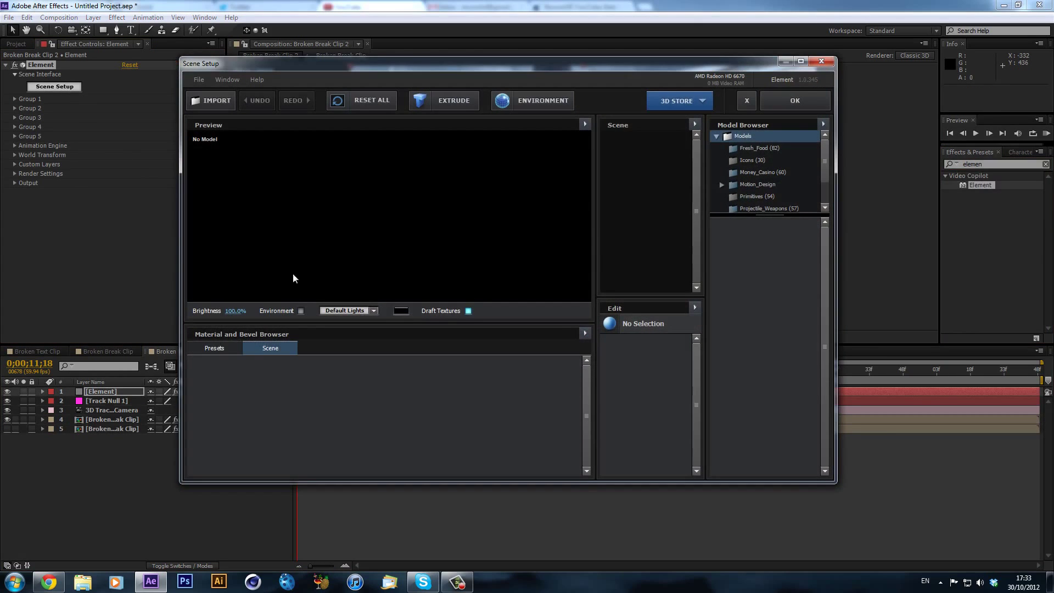
{"action": "left_click", "coordinate": [819, 60]}
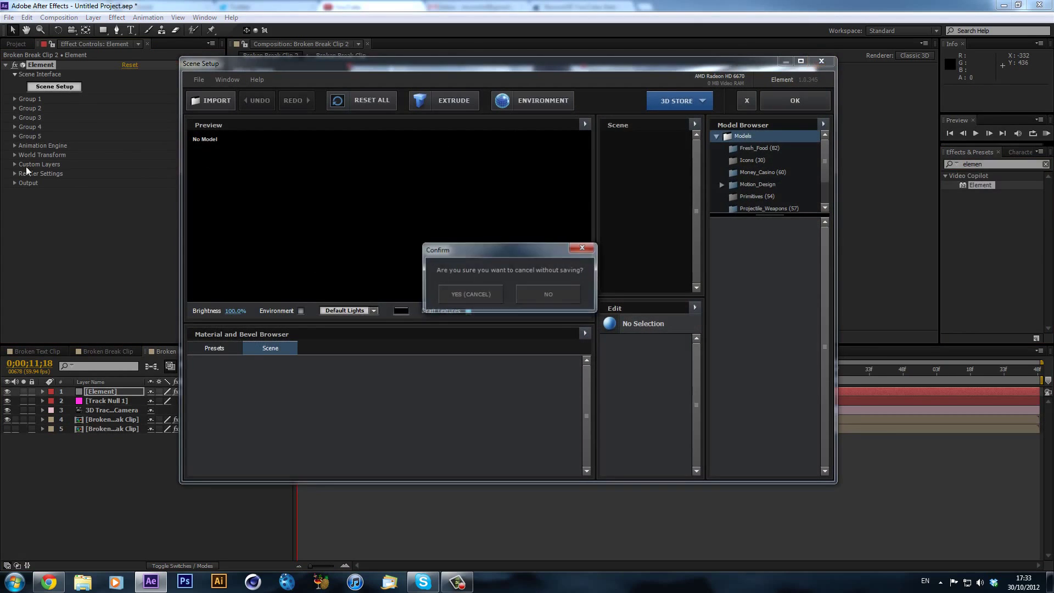
{"action": "left_click", "coordinate": [484, 291]}
{"action": "left_click", "coordinate": [95, 430]}
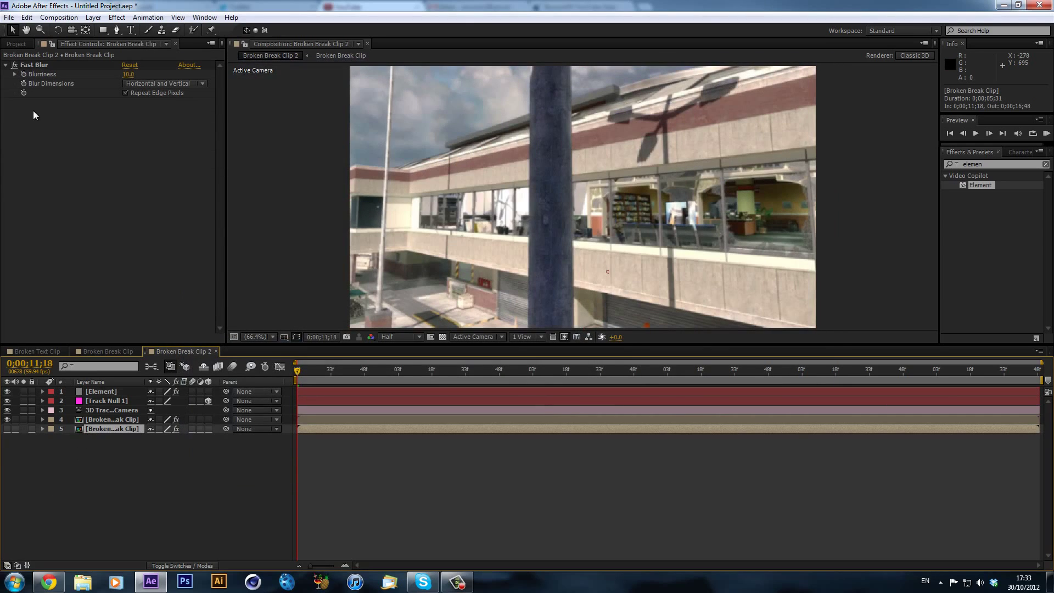
{"action": "left_click", "coordinate": [117, 390]}
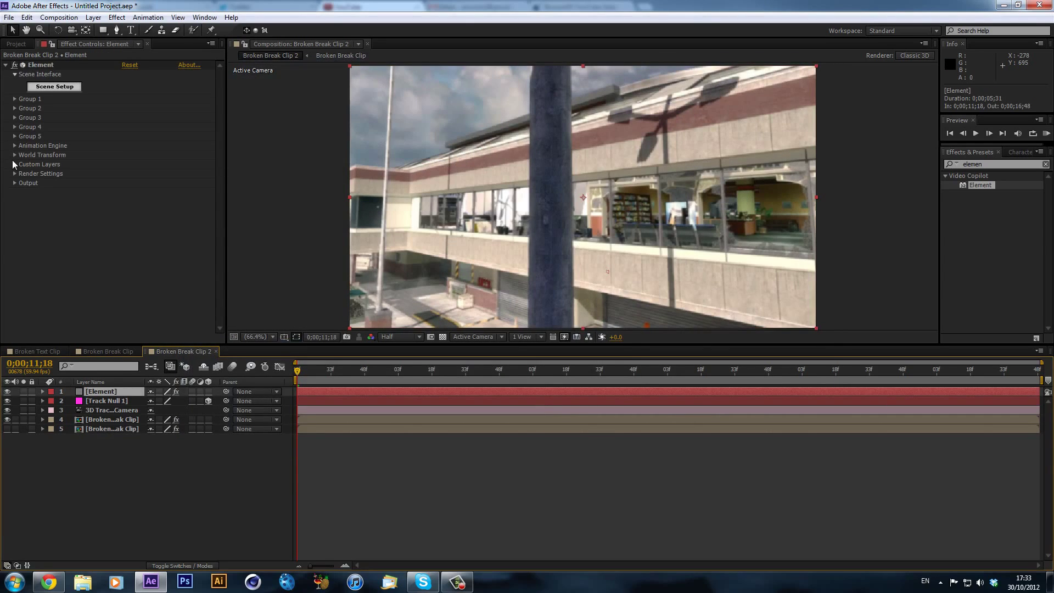
{"action": "left_click", "coordinate": [15, 165]}
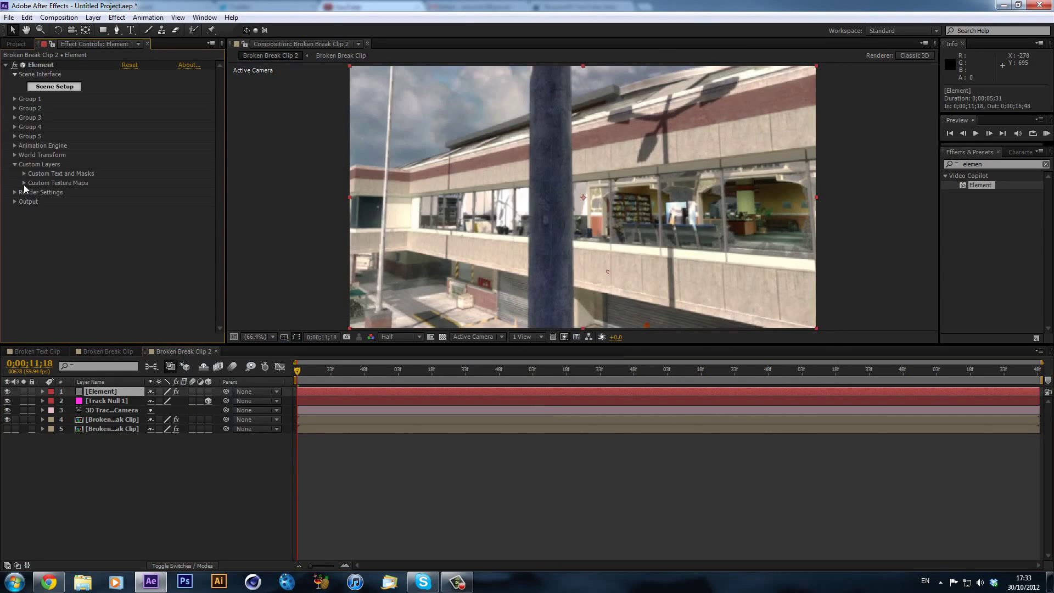
{"action": "left_click", "coordinate": [24, 184]}
{"action": "left_click", "coordinate": [165, 192]}
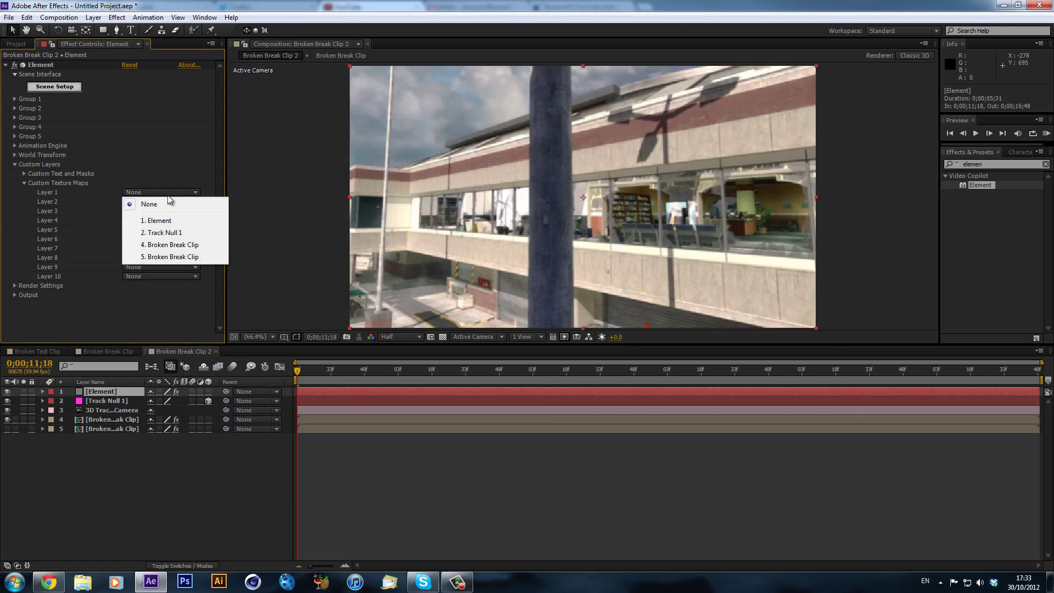
{"action": "left_click", "coordinate": [166, 257]}
- In Element's Scene Setup, set the environment texture to Custom Layer 1
{"action": "left_click", "coordinate": [55, 87]}
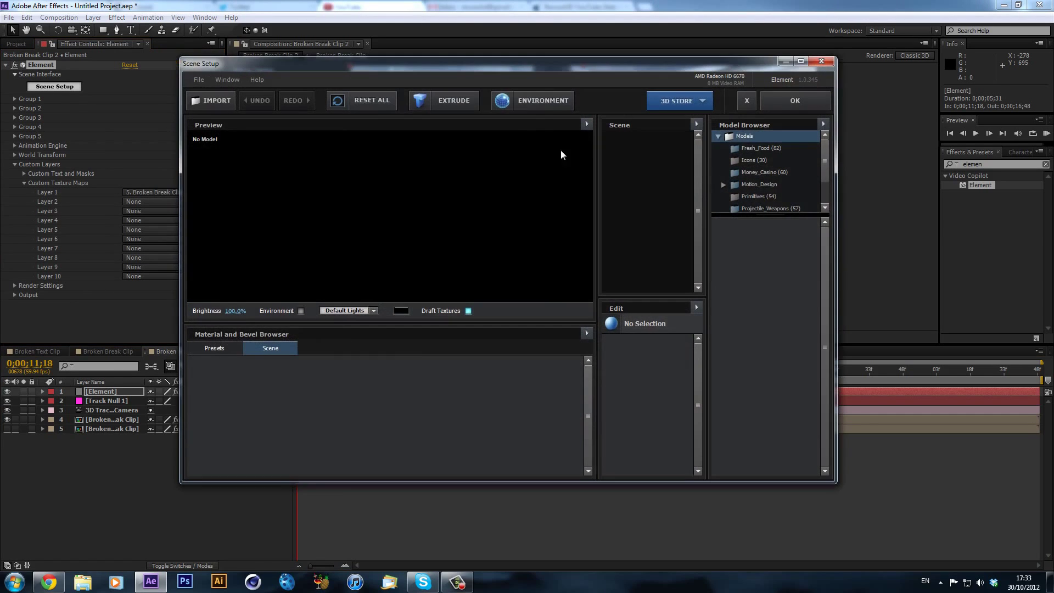
{"action": "left_click", "coordinate": [502, 100]}
{"action": "left_click", "coordinate": [507, 226]}
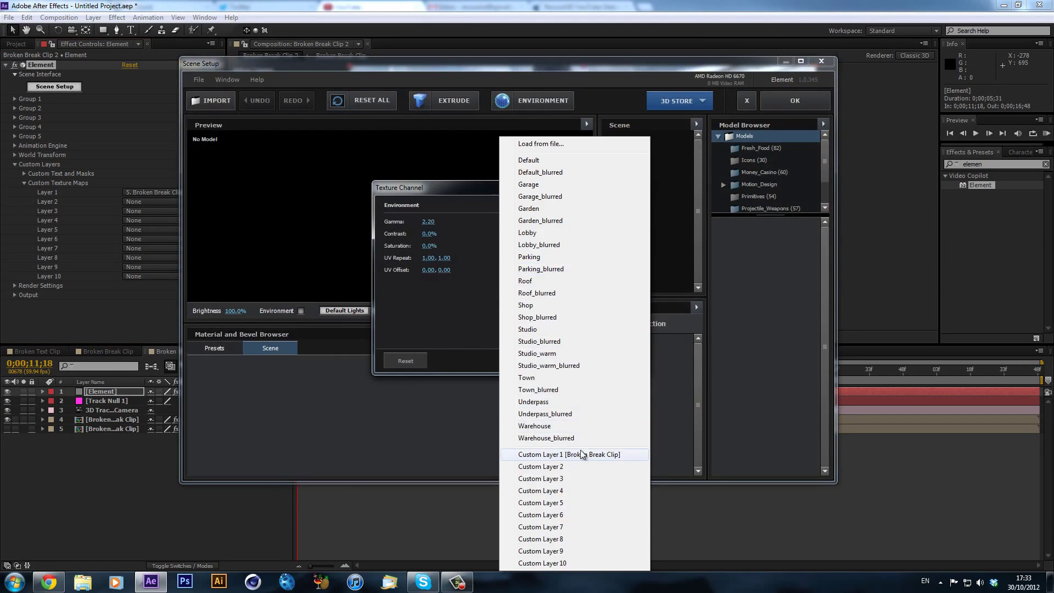
{"action": "left_click", "coordinate": [582, 456]}
{"action": "left_click", "coordinate": [603, 360]}
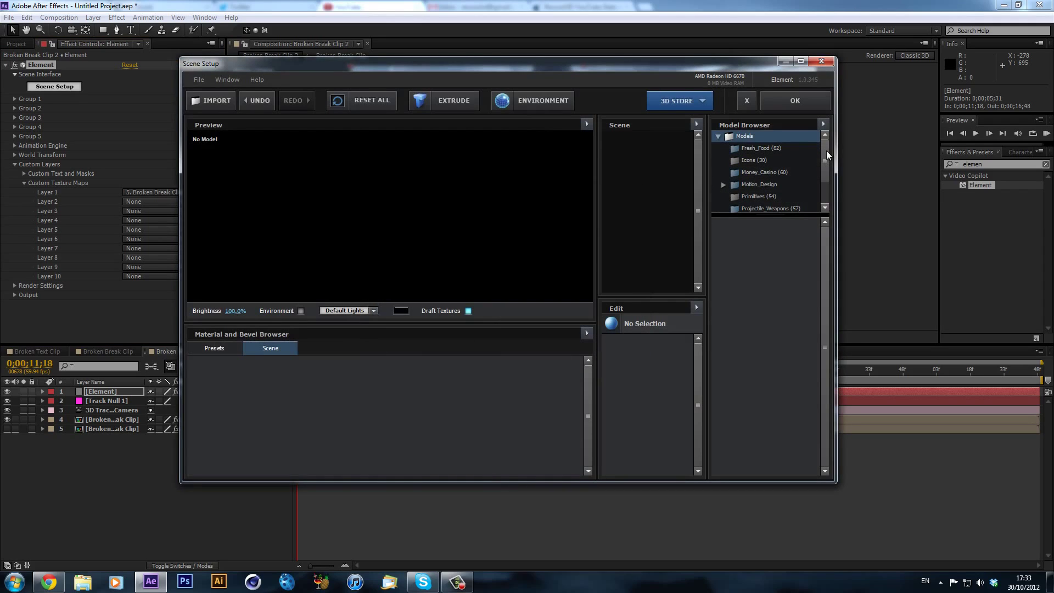
- Load the broken_glass_10 model from Motion_Design > Broken_Glass into the Element scene
{"action": "left_click_drag", "start_coordinate": [826, 151], "coordinate": [829, 161]}
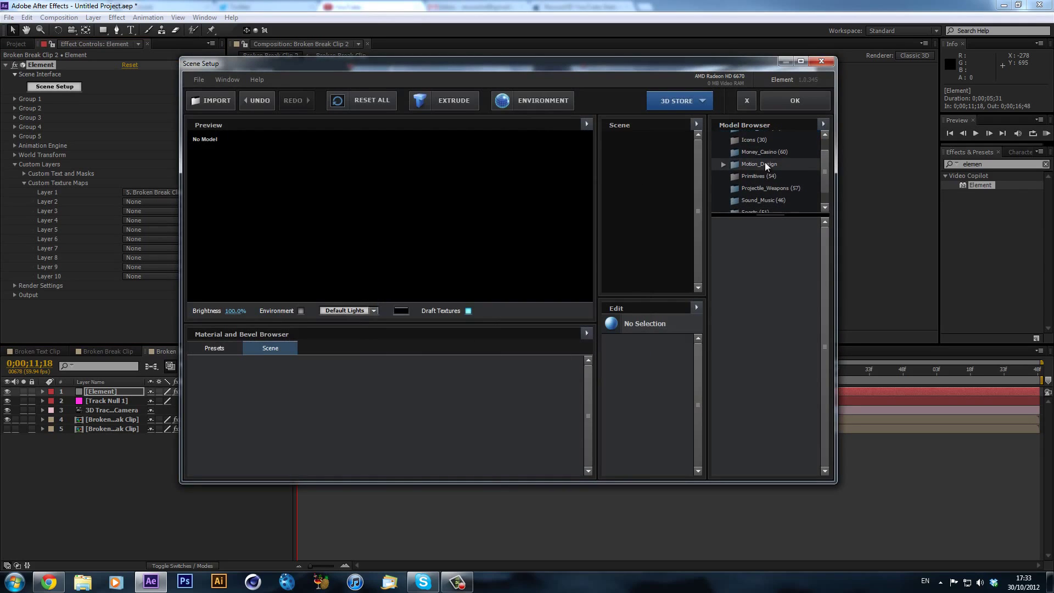
{"action": "double_click", "coordinate": [762, 163]}
{"action": "scroll", "coordinate": [776, 167], "scroll_direction": "down", "scroll_amount": 2}
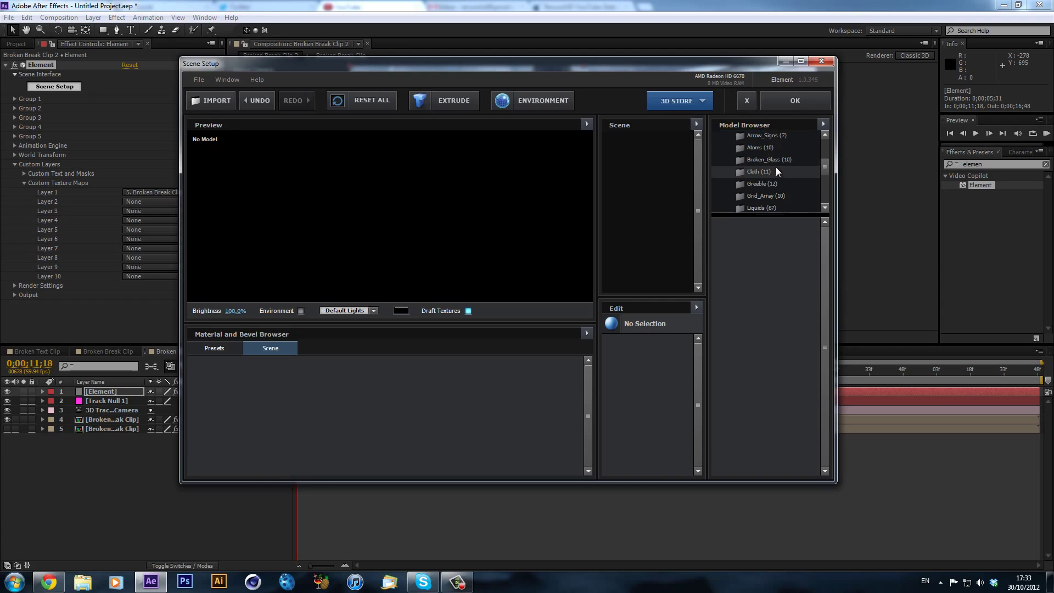
{"action": "left_click", "coordinate": [791, 160]}
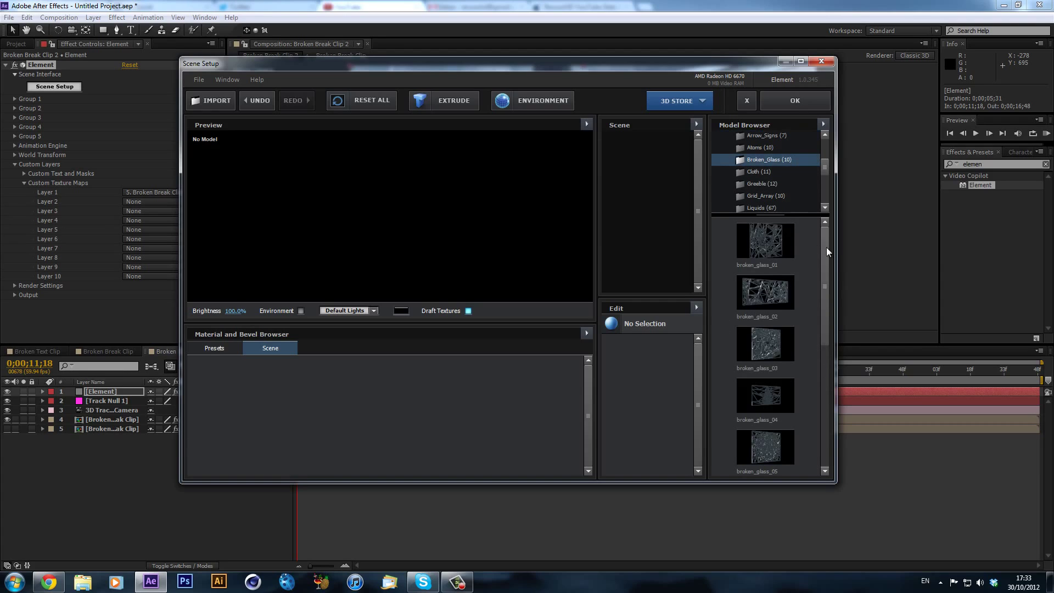
{"action": "left_click_drag", "start_coordinate": [828, 248], "coordinate": [861, 391]}
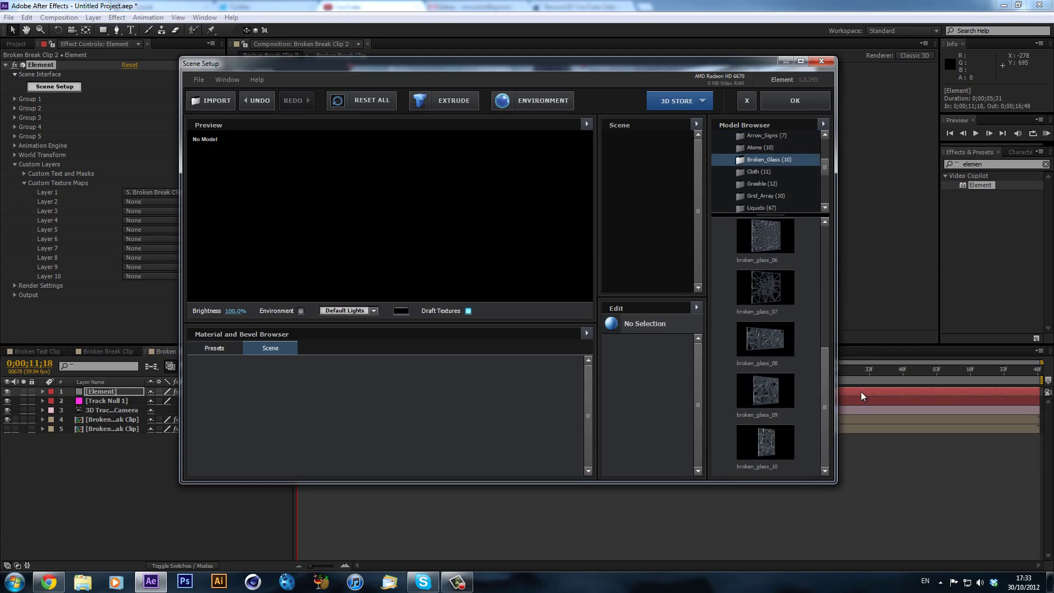
{"action": "left_click", "coordinate": [780, 444]}
- Enable the Environment background and orbit the preview around the glass model
{"action": "mouse_move", "coordinate": [380, 224]}
{"action": "left_mouse_down"}
{"action": "mouse_move", "coordinate": [280, 206]}
{"action": "mouse_move", "coordinate": [322, 229]}
{"action": "mouse_move", "coordinate": [409, 241]}
{"action": "mouse_move", "coordinate": [489, 232]}
{"action": "mouse_move", "coordinate": [481, 217]}
{"action": "left_mouse_up"}
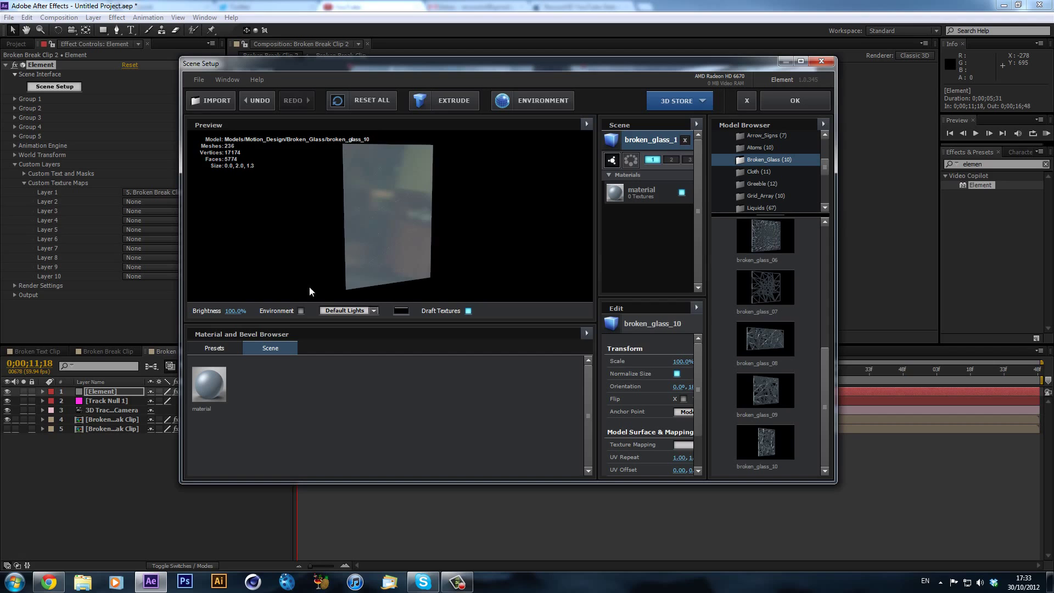
{"action": "left_click", "coordinate": [301, 311]}
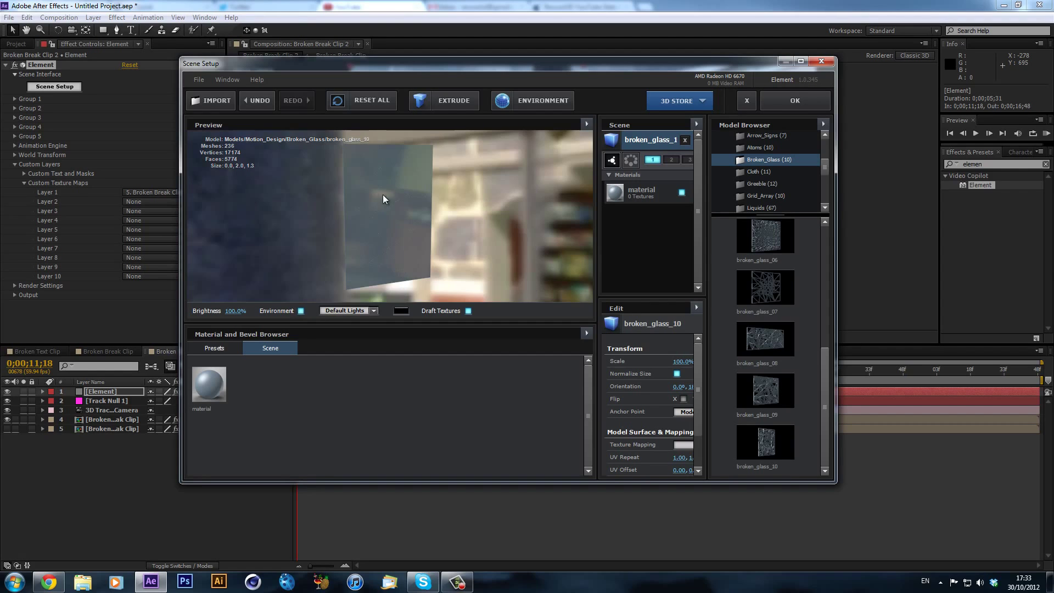
{"action": "left_click_drag", "start_coordinate": [383, 194], "coordinate": [680, 145]}
- Apply the scene and scrub through the footage to check the glass, ending on the first frame
{"action": "left_click", "coordinate": [796, 100]}
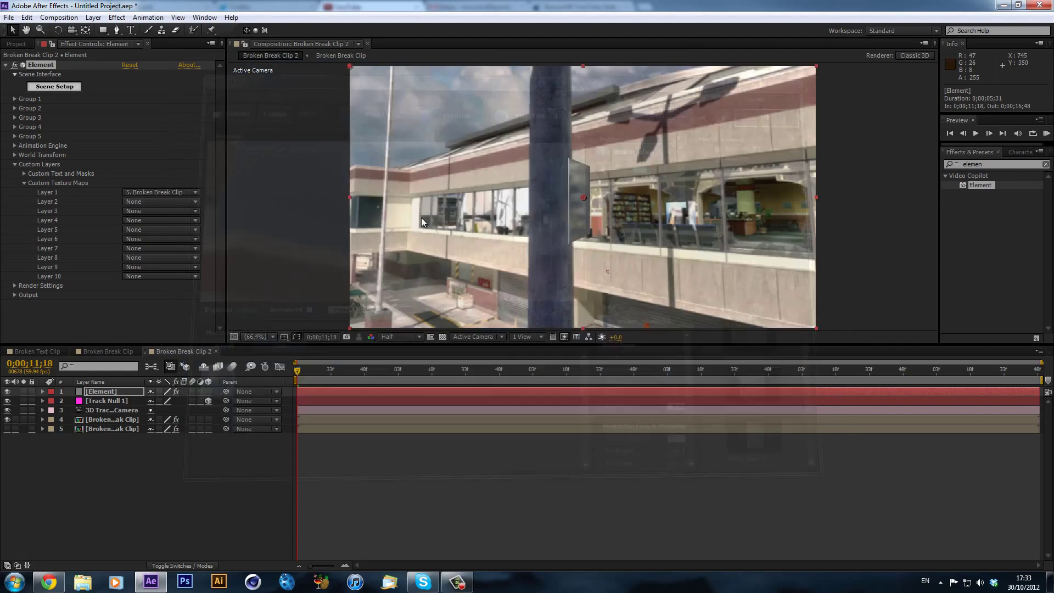
{"action": "left_click_drag", "start_coordinate": [329, 372], "coordinate": [373, 380]}
{"action": "left_click_drag", "start_coordinate": [526, 390], "coordinate": [650, 366]}
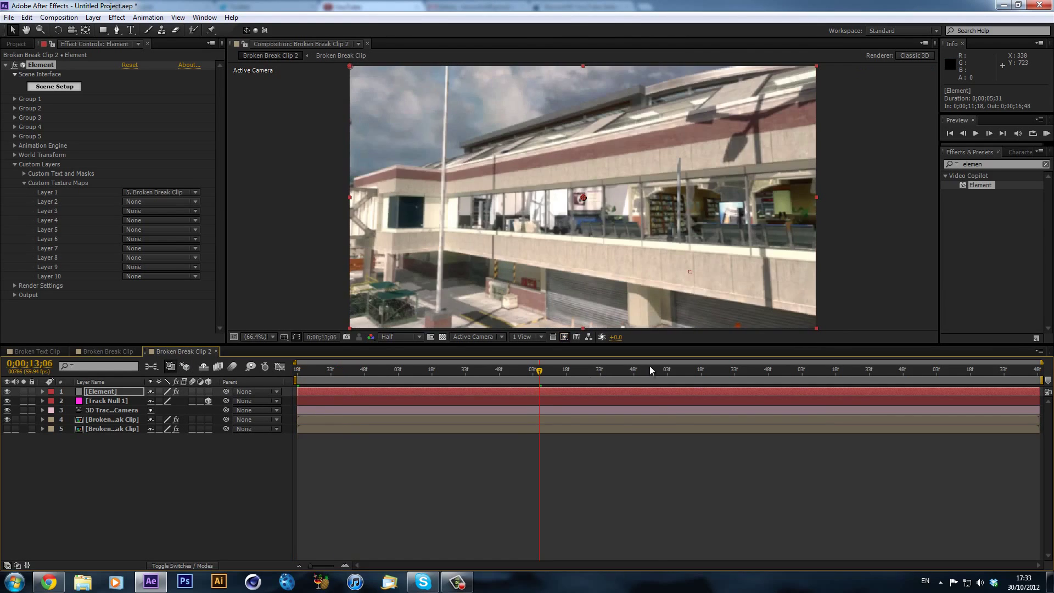
{"action": "left_click_drag", "start_coordinate": [354, 368], "coordinate": [257, 370]}
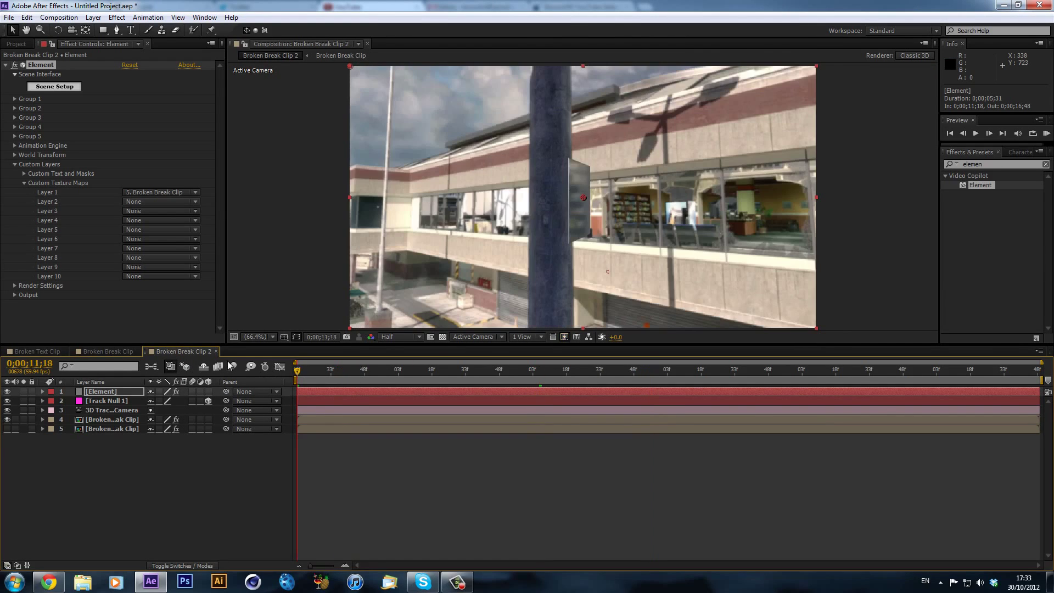
- In Particle Replicator, rotate the pane 6° X and 93° Y and move it to 938, 463
{"action": "left_click", "coordinate": [14, 99]}
{"action": "left_click", "coordinate": [26, 109]}
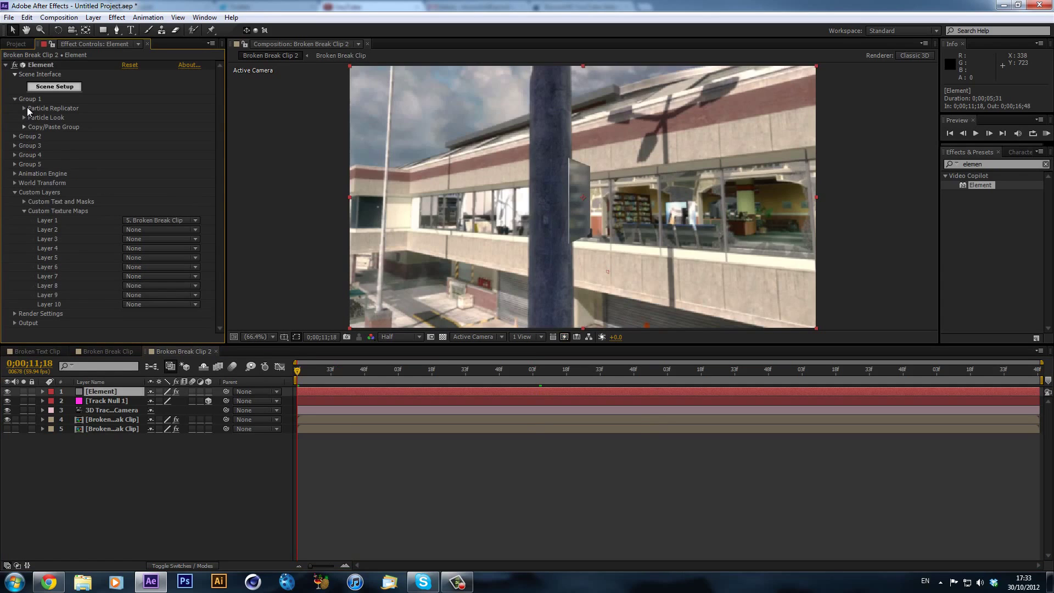
{"action": "left_click", "coordinate": [24, 109]}
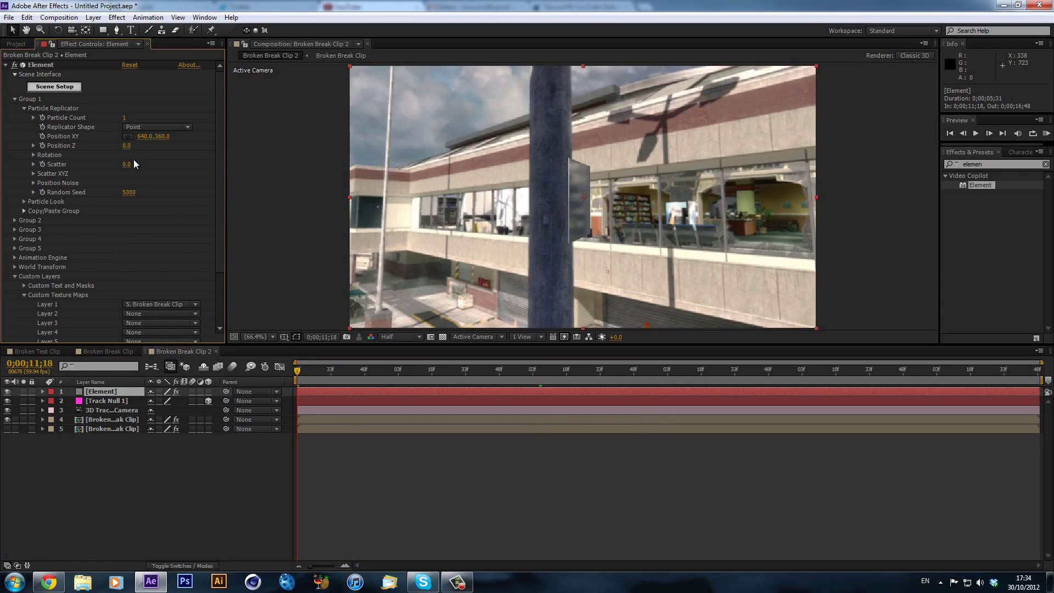
{"action": "left_click", "coordinate": [33, 154]}
{"action": "mouse_move", "coordinate": [135, 173]}
{"action": "left_mouse_down"}
{"action": "mouse_move", "coordinate": [213, 176]}
{"action": "mouse_move", "coordinate": [138, 172]}
{"action": "mouse_move", "coordinate": [142, 188]}
{"action": "mouse_move", "coordinate": [129, 190]}
{"action": "left_mouse_up"}
{"action": "key", "text": "ctrl+z"}
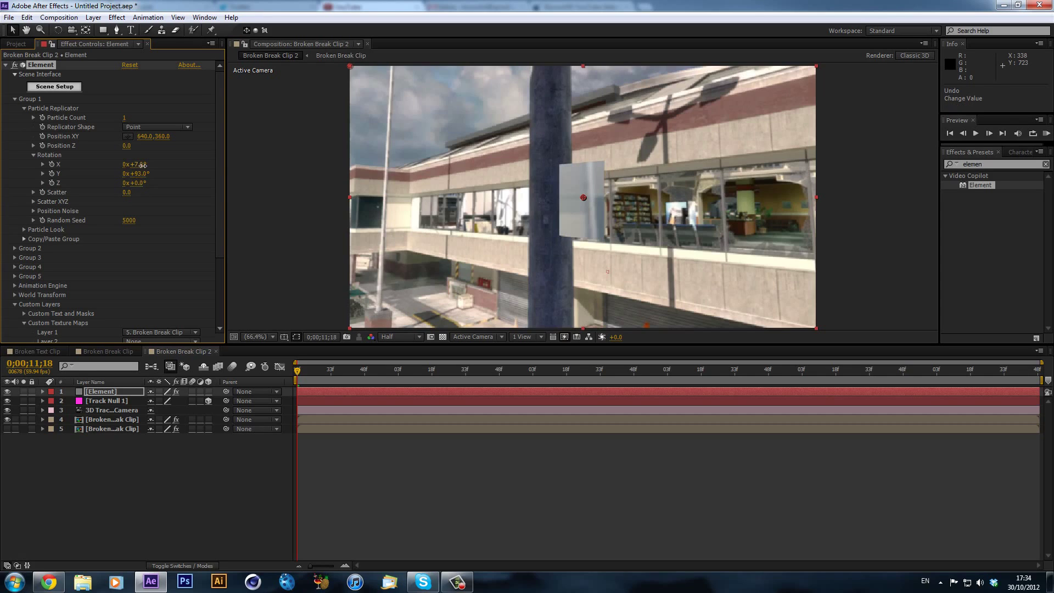
{"action": "left_click_drag", "start_coordinate": [143, 164], "coordinate": [146, 164]}
{"action": "key", "text": "ctrl+z"}
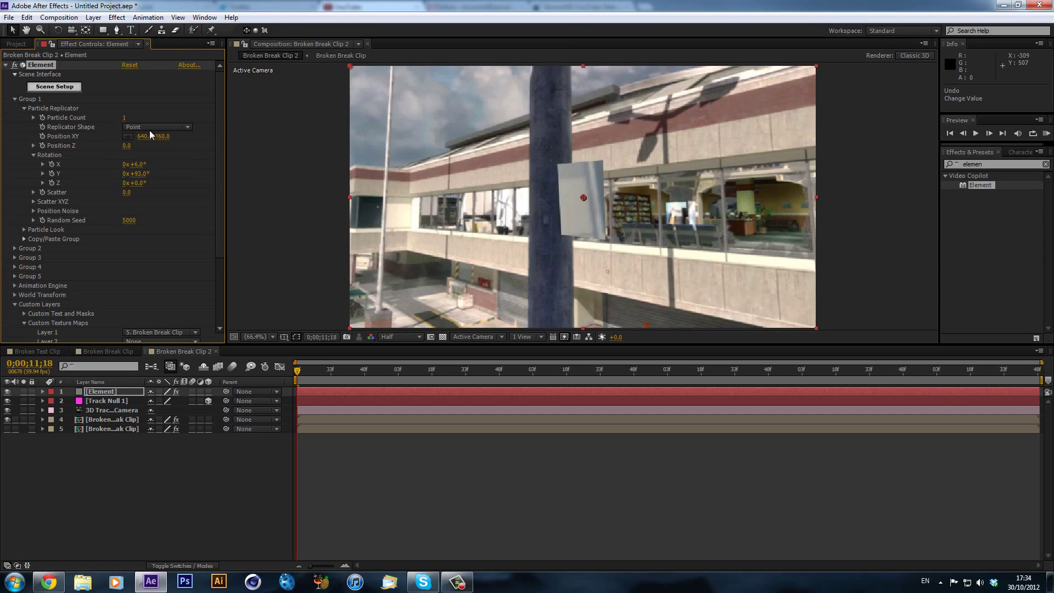
{"action": "left_click_drag", "start_coordinate": [127, 151], "coordinate": [318, 176]}
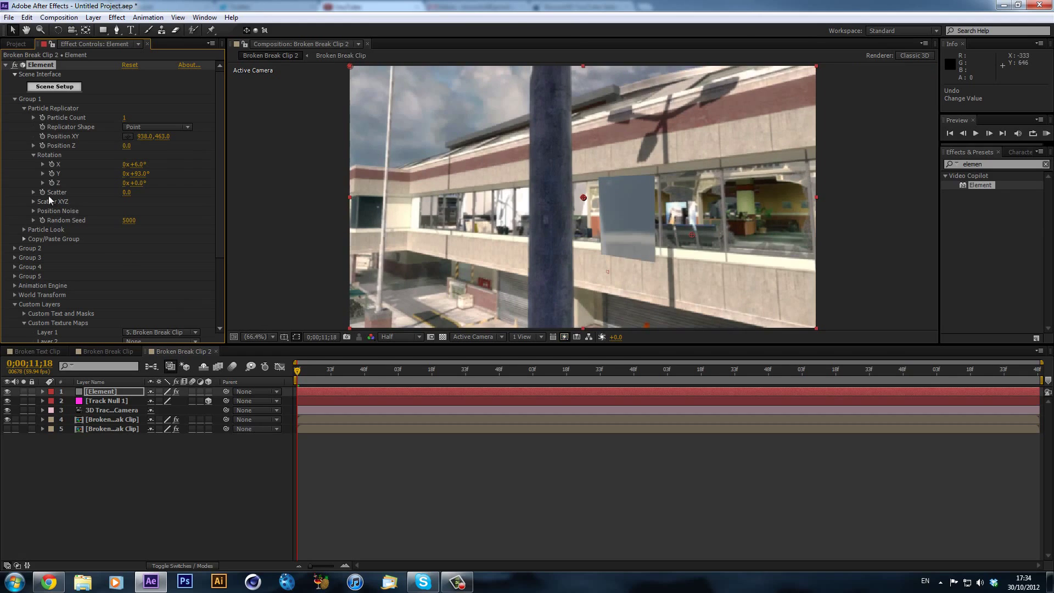
- Shift the shard to Position 987, 422 and set its Particle Look size to 8
{"action": "left_click", "coordinate": [24, 230]}
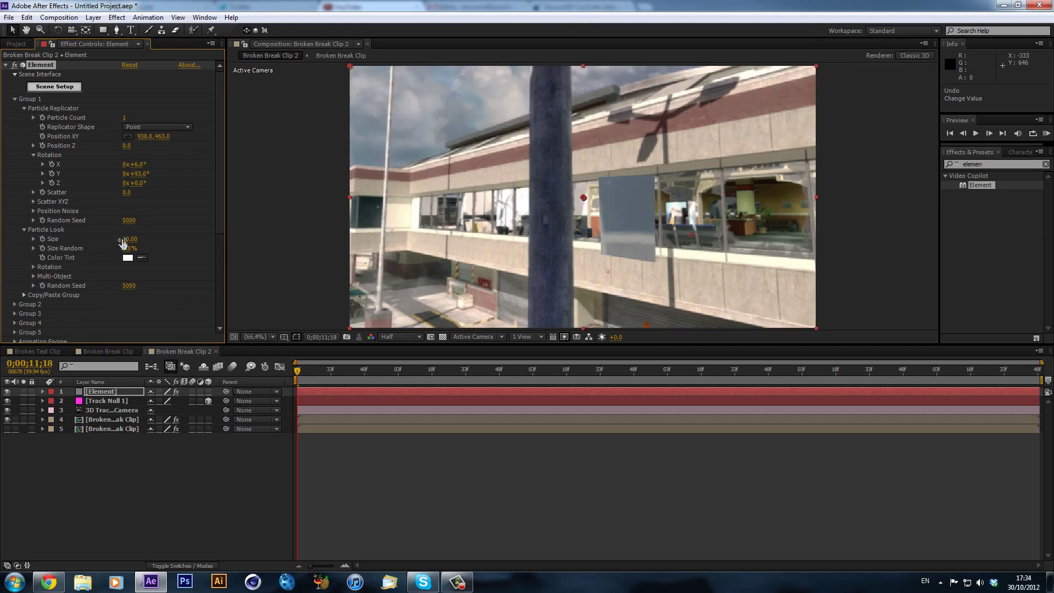
{"action": "left_click_drag", "start_coordinate": [121, 244], "coordinate": [66, 248]}
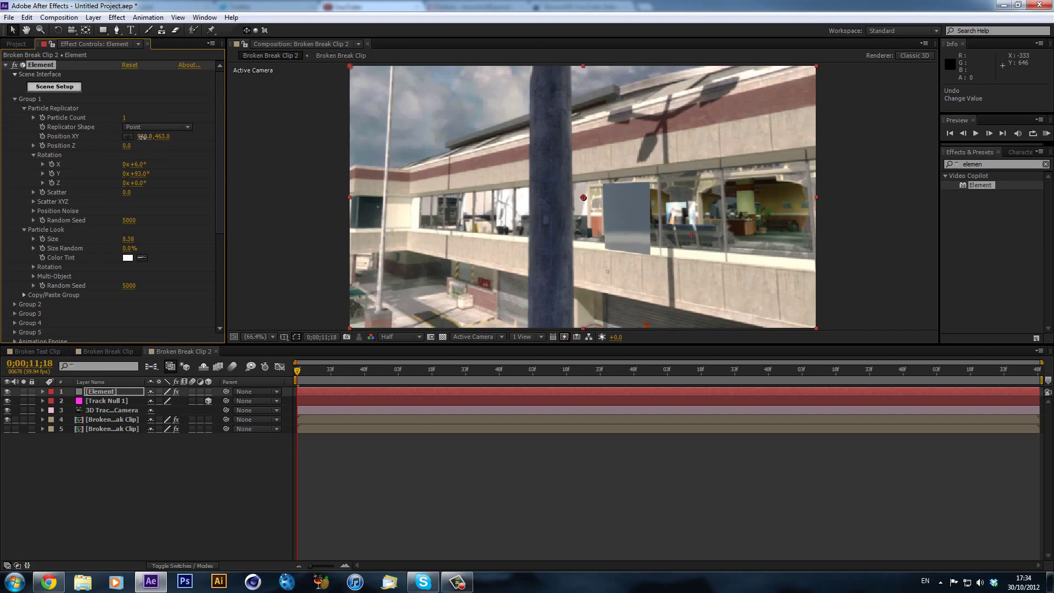
{"action": "left_click_drag", "start_coordinate": [142, 136], "coordinate": [125, 155]}
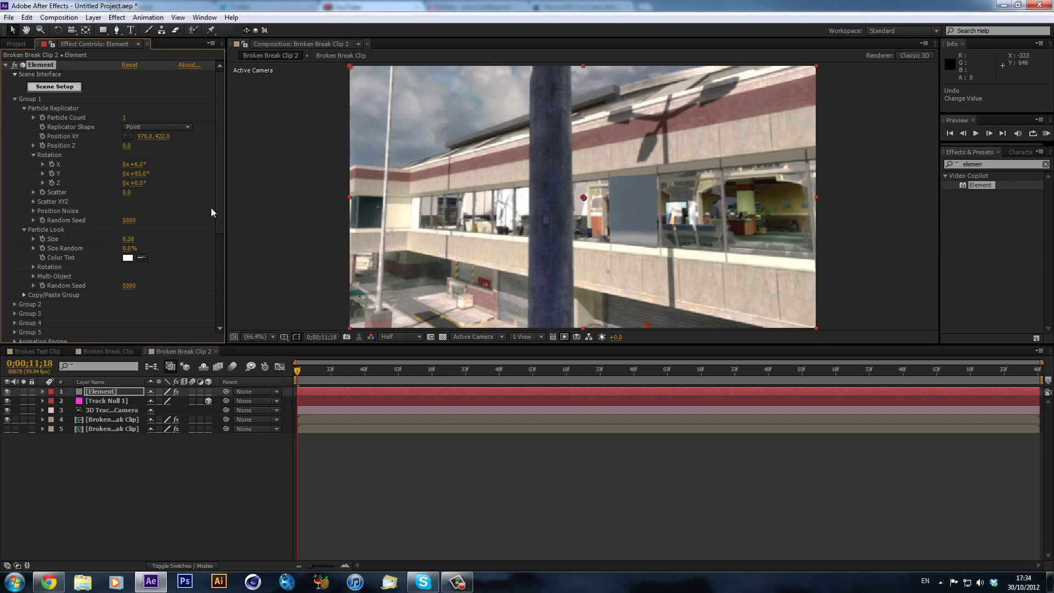
{"action": "left_click_drag", "start_coordinate": [139, 137], "coordinate": [146, 140]}
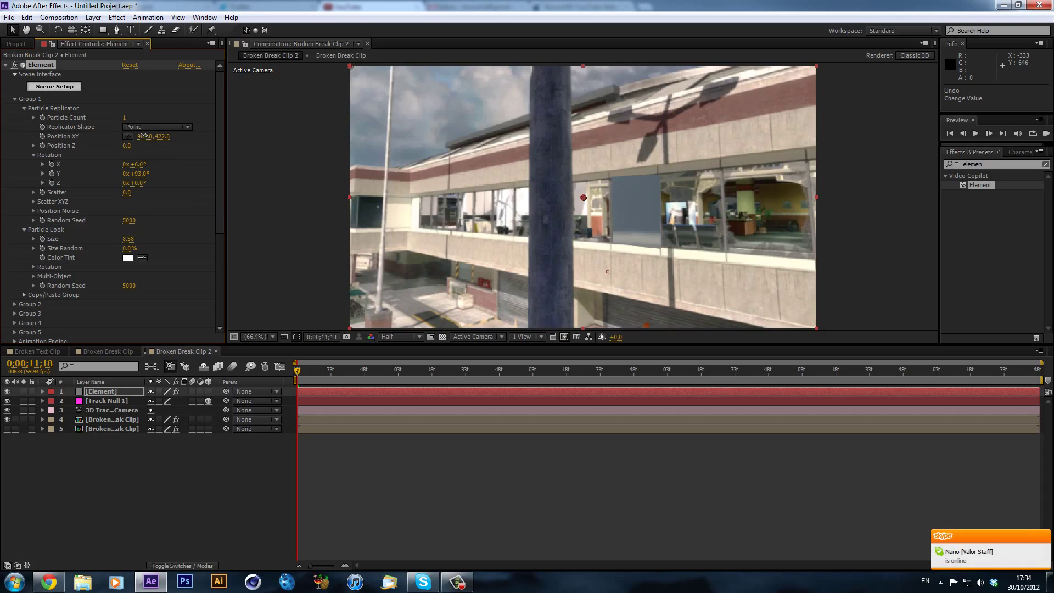
{"action": "left_click", "coordinate": [126, 239]}
{"action": "type", "text": "8"}
{"action": "key", "text": "Return"}
- Tilt the shard -4° on the Z axis and check it on a later frame
{"action": "left_click_drag", "start_coordinate": [141, 184], "coordinate": [148, 184]}
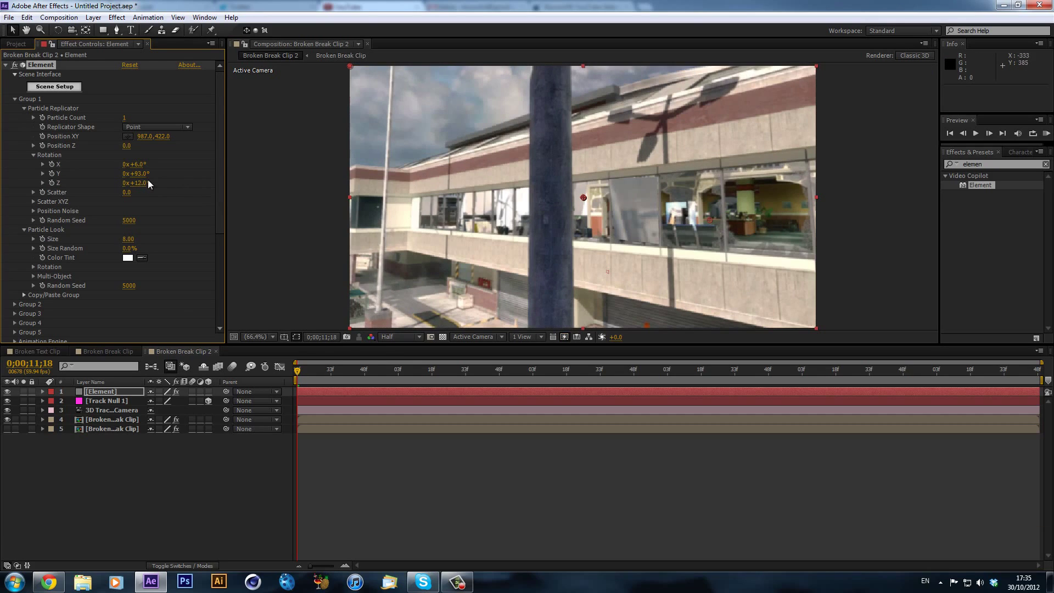
{"action": "key", "text": "ctrl+z"}
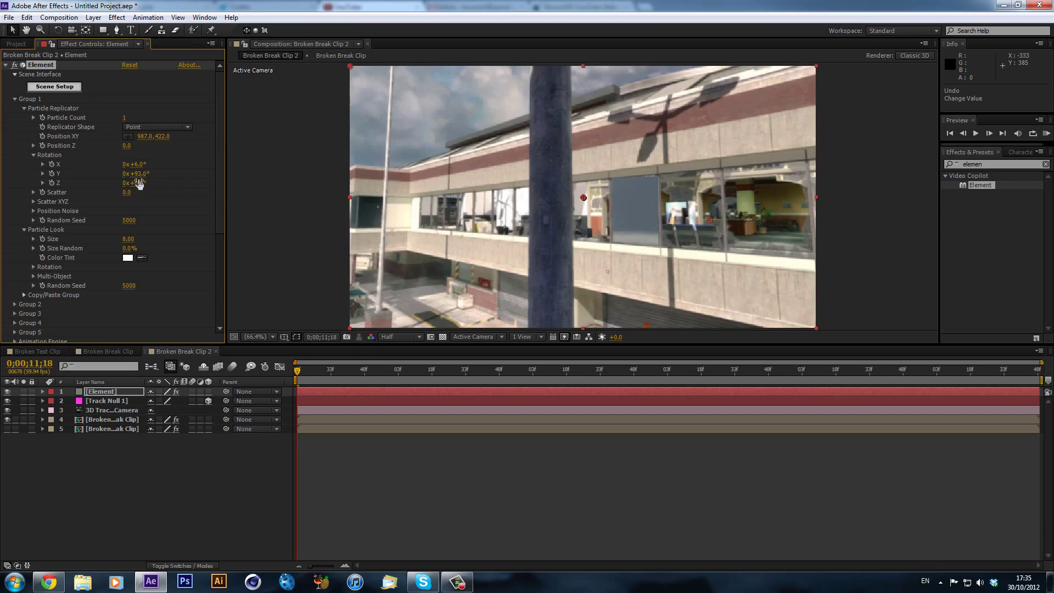
{"action": "left_click_drag", "start_coordinate": [143, 183], "coordinate": [146, 187]}
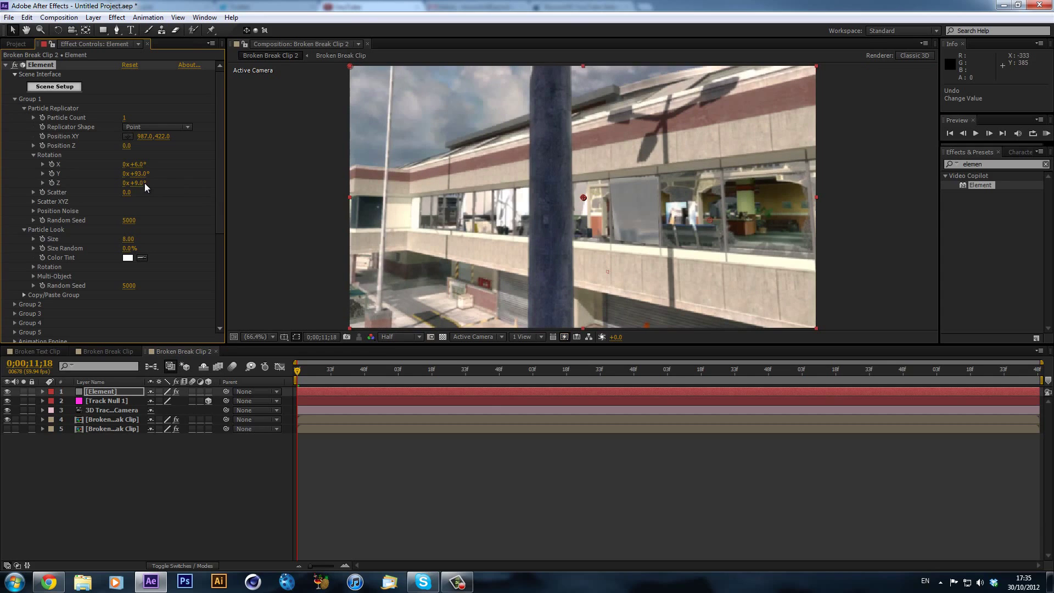
{"action": "key", "text": "z"}
{"action": "left_click_drag", "start_coordinate": [139, 186], "coordinate": [137, 189]}
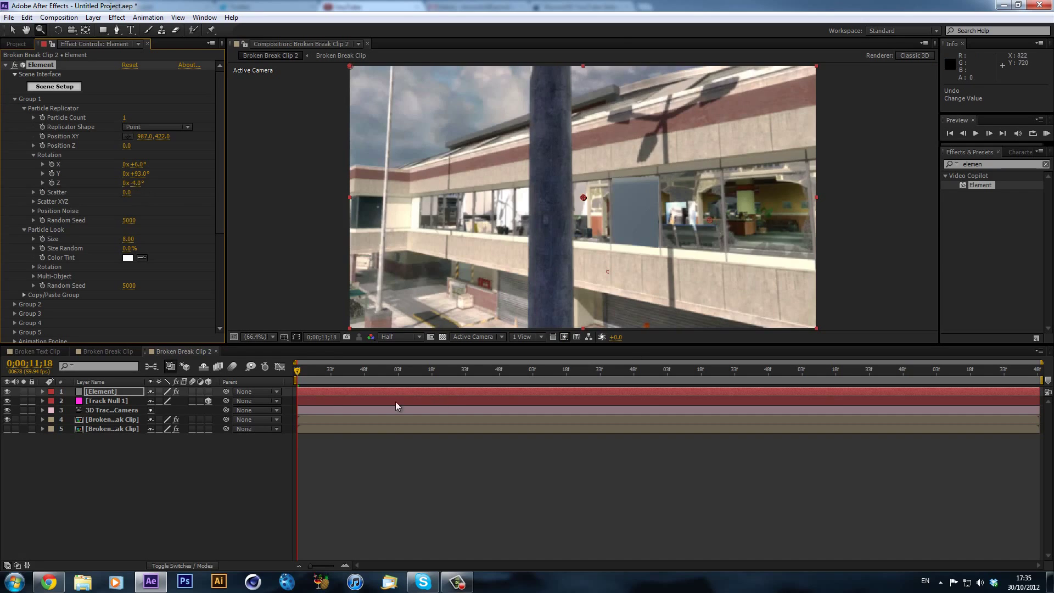
{"action": "left_click_drag", "start_coordinate": [331, 368], "coordinate": [393, 362]}
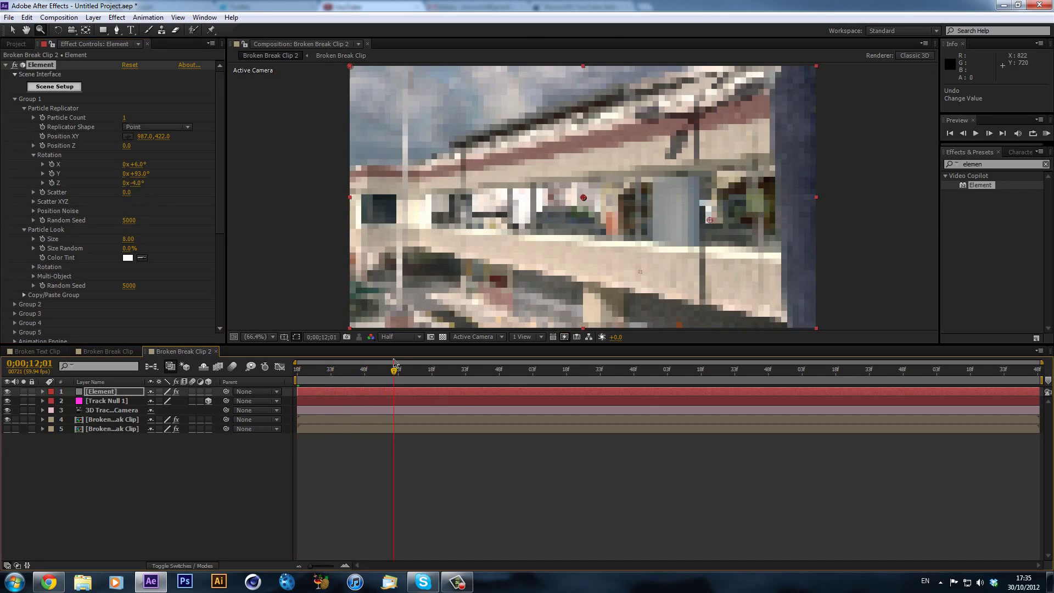
- Check frames where the pole passes the shard, then try Position Z 1960 and size 12–15.88
{"action": "left_click", "coordinate": [303, 370]}
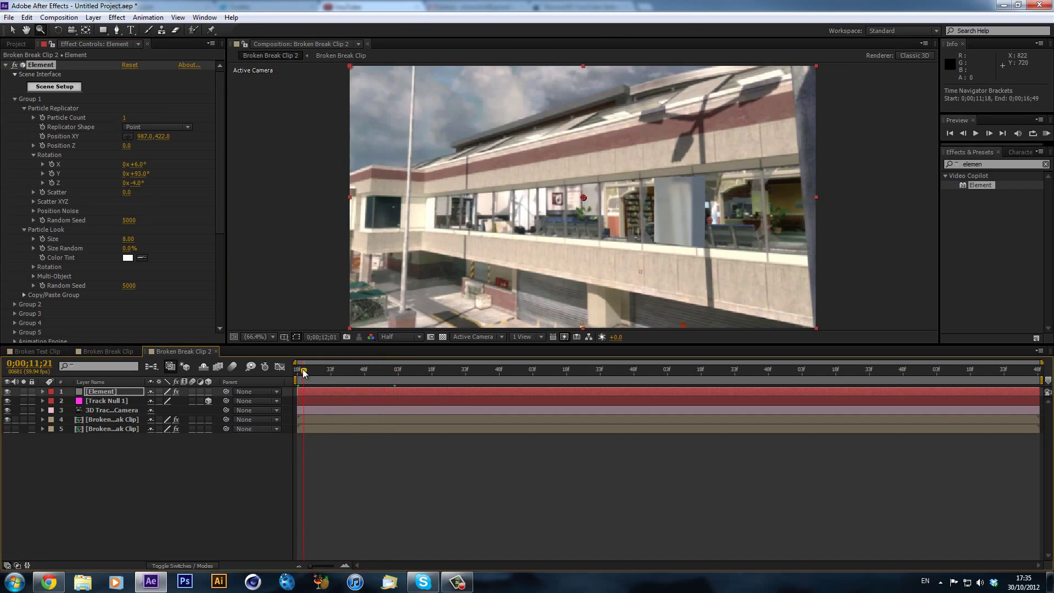
{"action": "mouse_move", "coordinate": [303, 374]}
{"action": "left_mouse_down"}
{"action": "mouse_move", "coordinate": [281, 374]}
{"action": "mouse_move", "coordinate": [316, 381]}
{"action": "left_mouse_up"}
{"action": "left_click", "coordinate": [389, 370]}
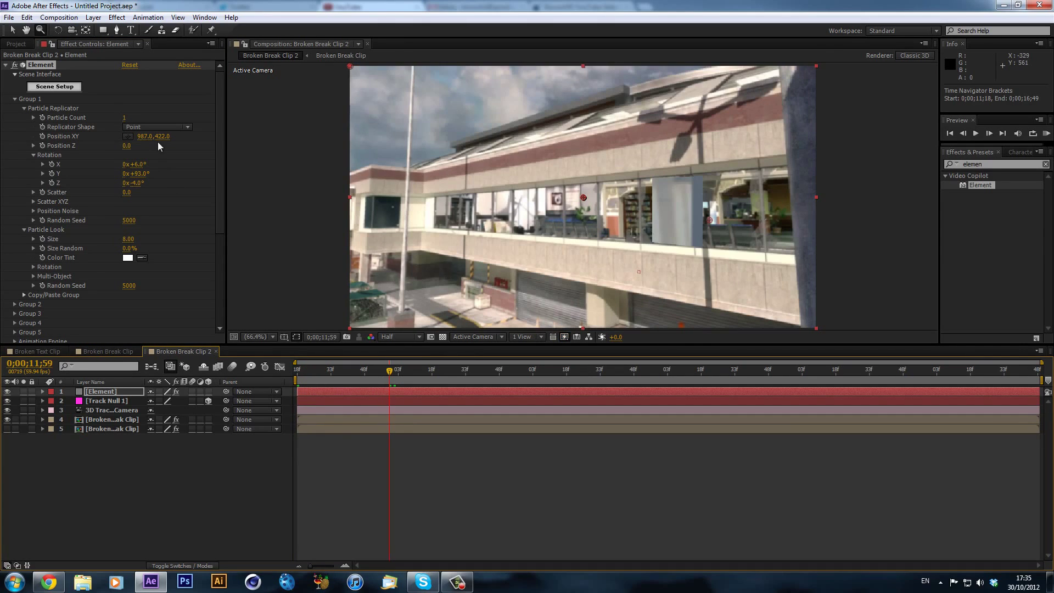
{"action": "left_click_drag", "start_coordinate": [127, 146], "coordinate": [230, 196]}
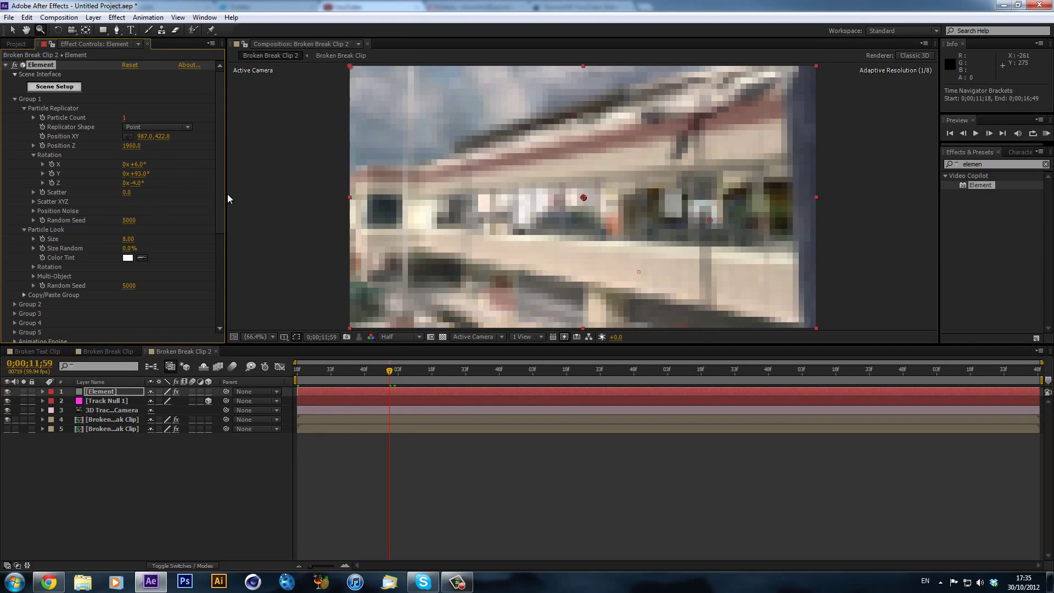
{"action": "left_click", "coordinate": [128, 239]}
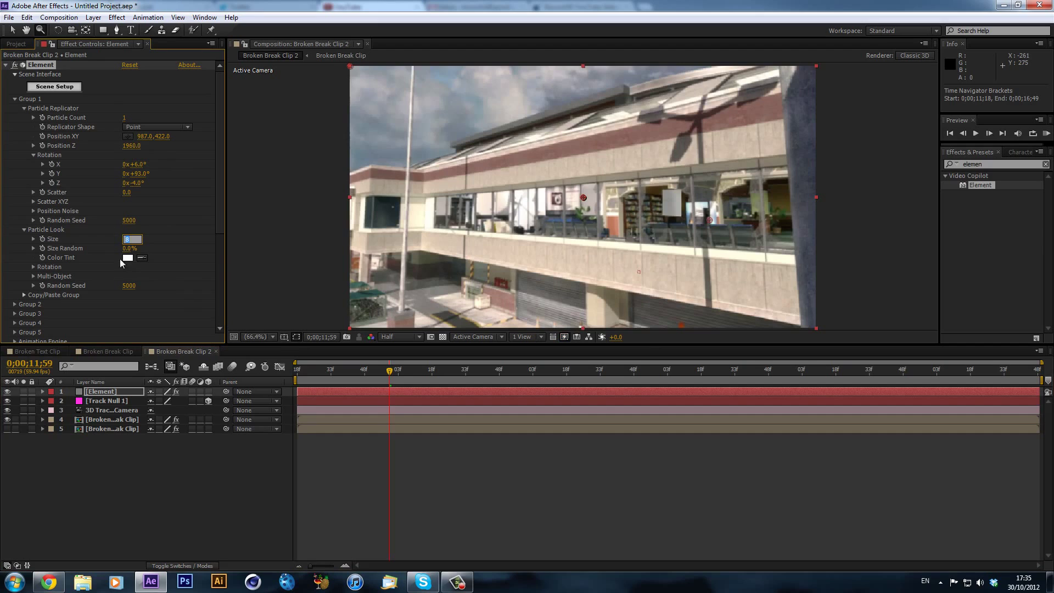
{"action": "key", "text": "Return"}
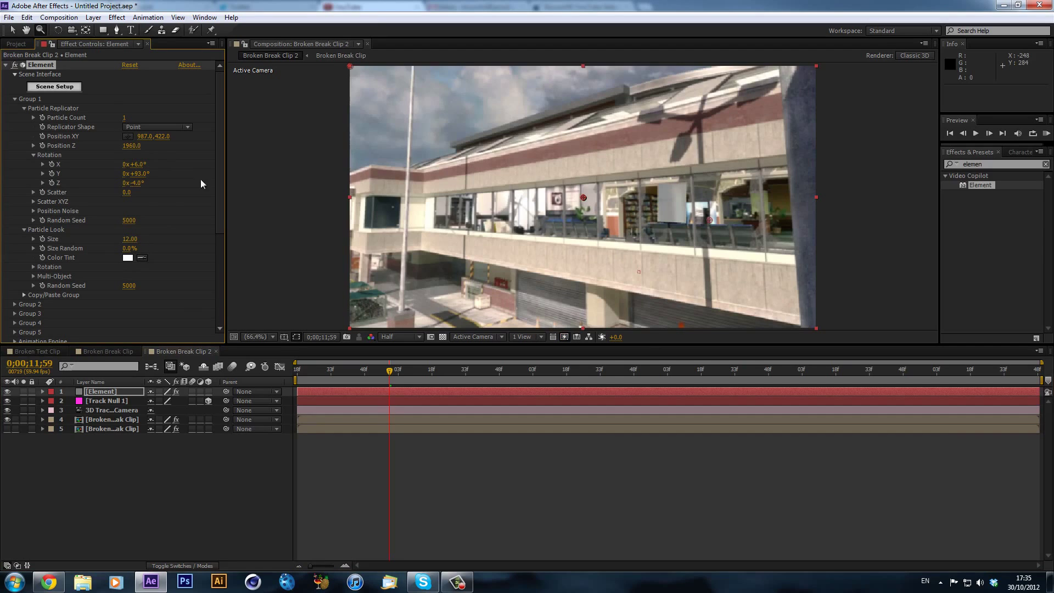
{"action": "left_click_drag", "start_coordinate": [129, 244], "coordinate": [373, 268]}
- Preview later frames, undo the size increase back to 8, and return to the first frame
{"action": "left_click_drag", "start_coordinate": [451, 371], "coordinate": [488, 371]}
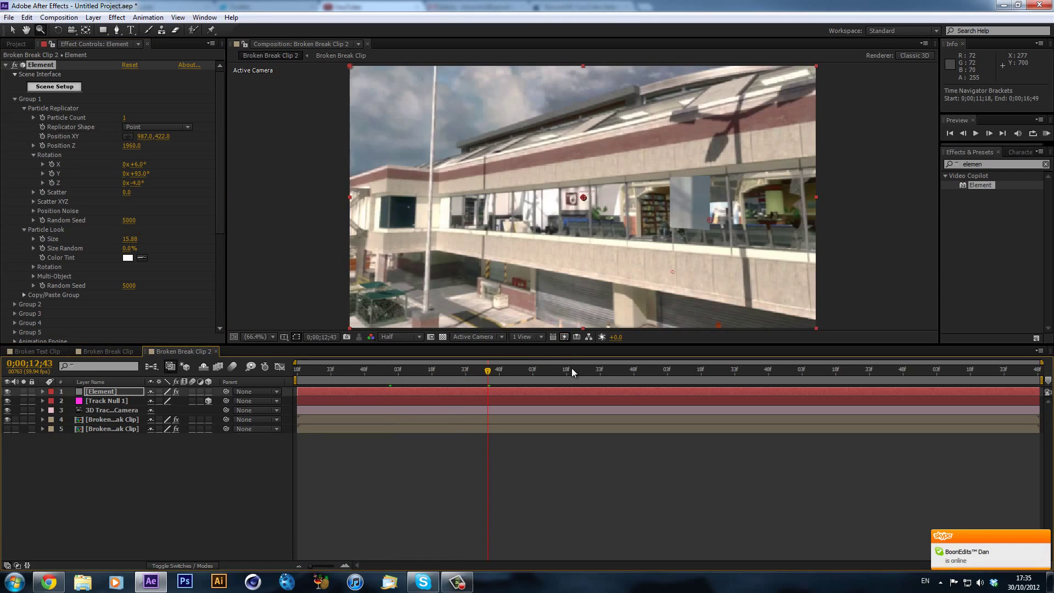
{"action": "left_click", "coordinate": [571, 370]}
{"action": "key", "text": "ctrl+z"}
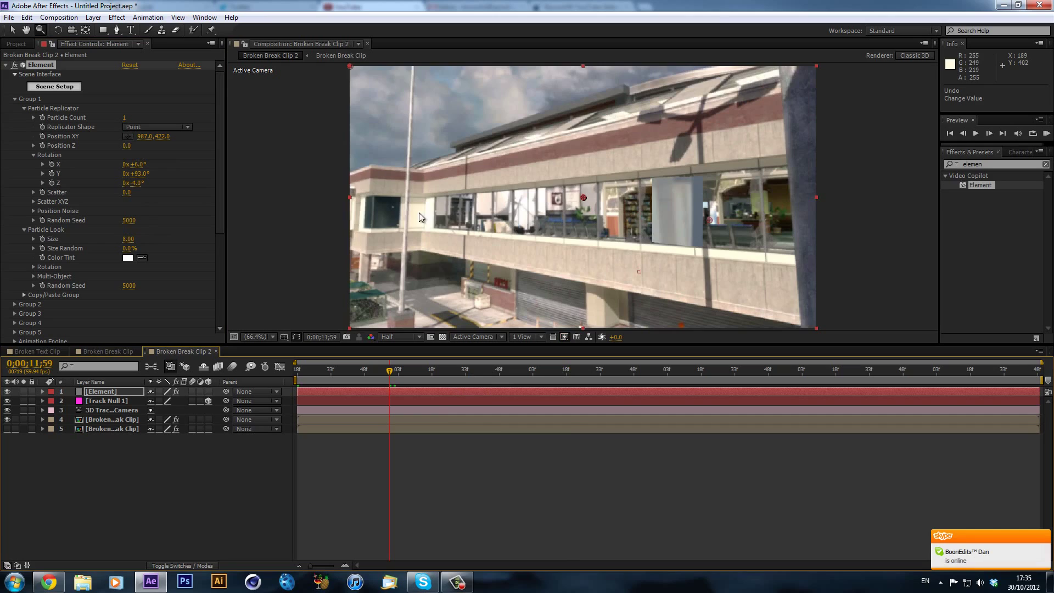
{"action": "key", "text": "Home"}
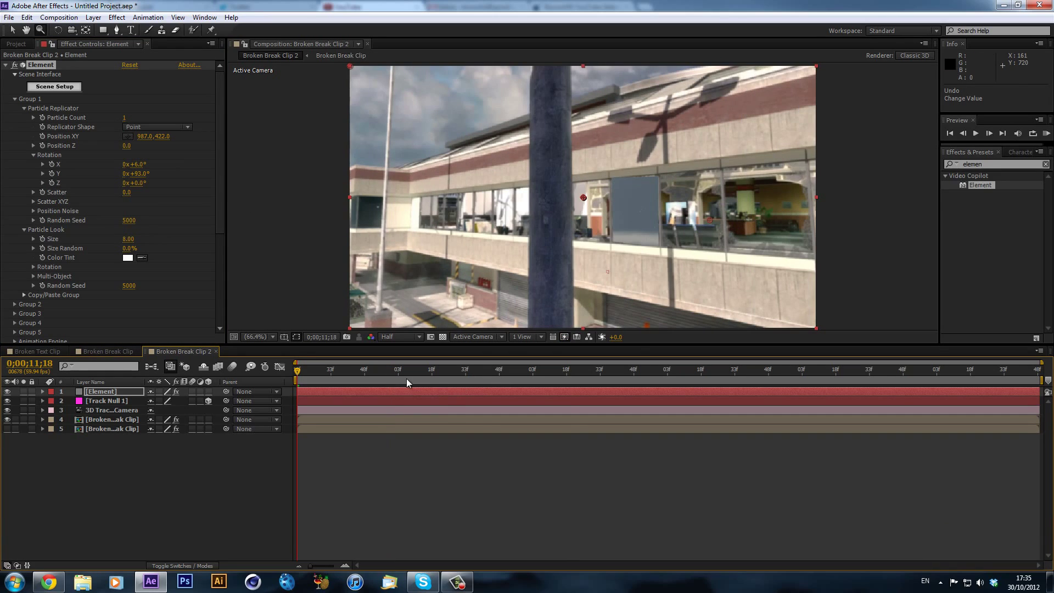
{"action": "left_click", "coordinate": [97, 392]}
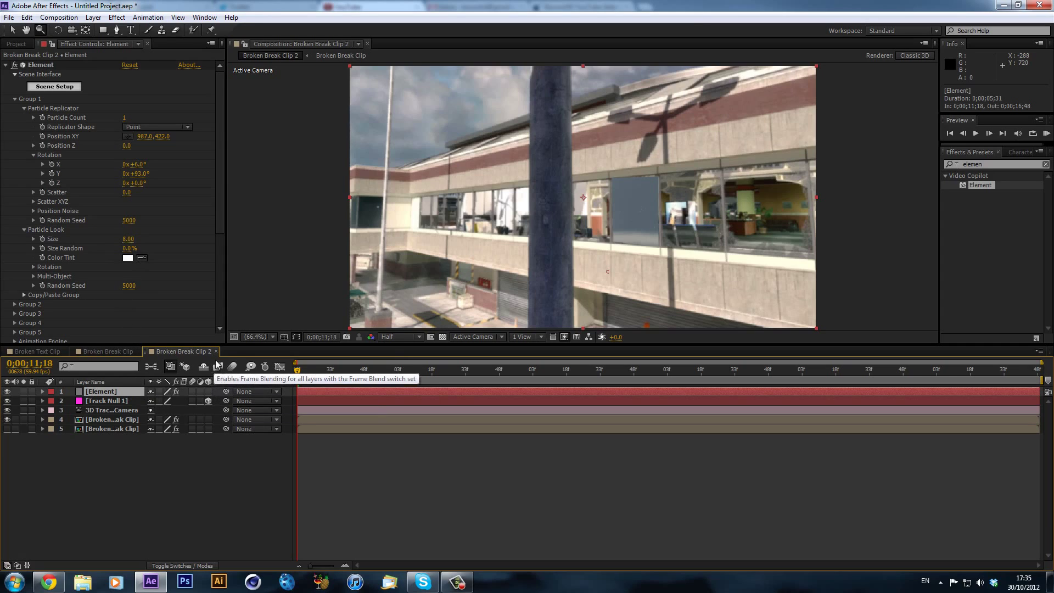
- Set the Element layer's Opacity to 50% and preview it over later frames
{"action": "key", "text": "t"}
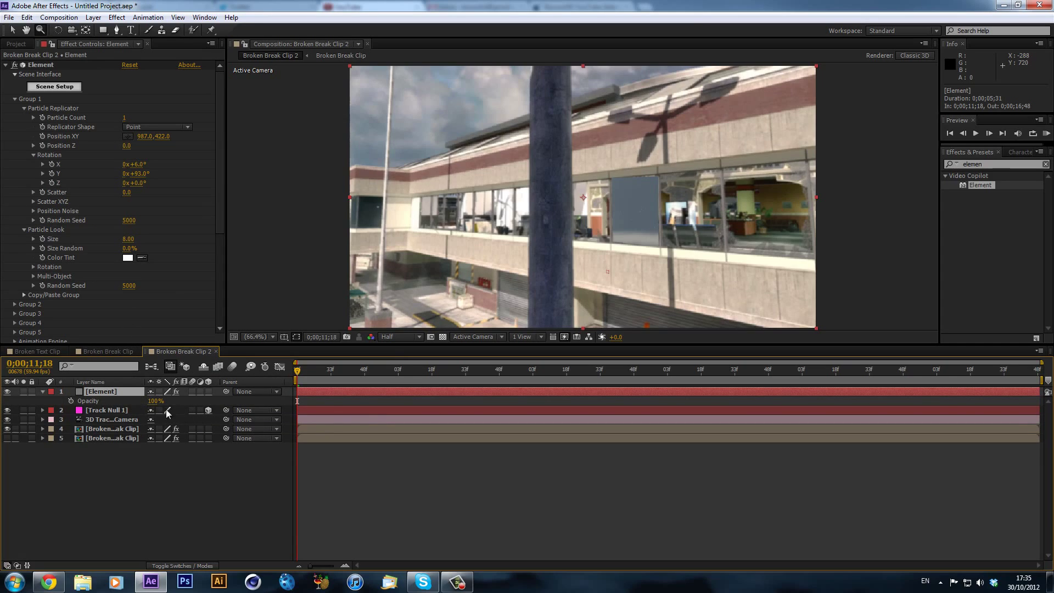
{"action": "left_click", "coordinate": [154, 401]}
{"action": "type", "text": "50"}
{"action": "key", "text": "Return"}
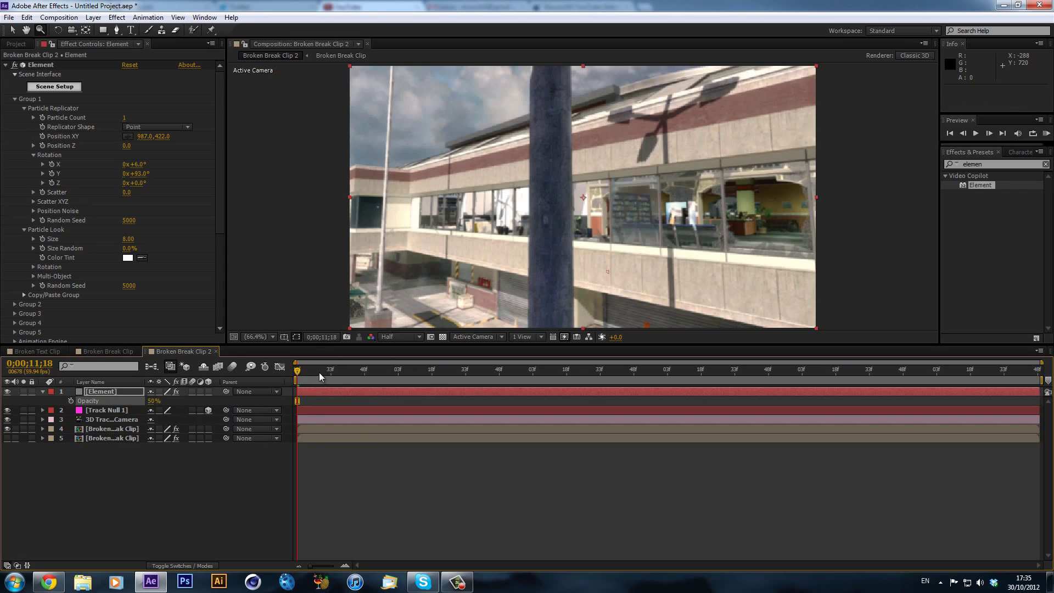
{"action": "left_click_drag", "start_coordinate": [319, 372], "coordinate": [378, 369]}
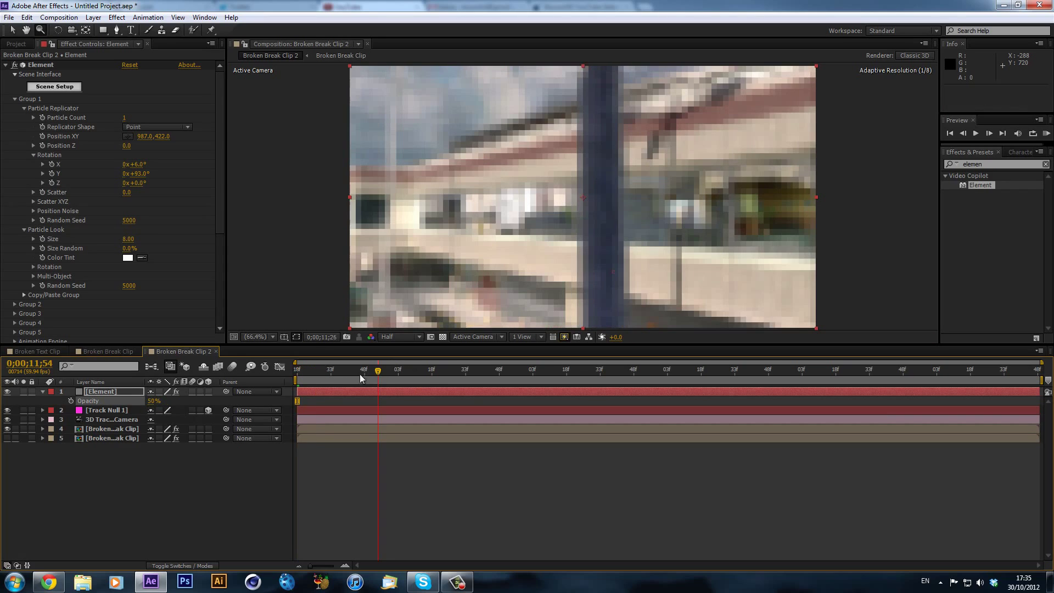
{"action": "key", "text": "Home"}
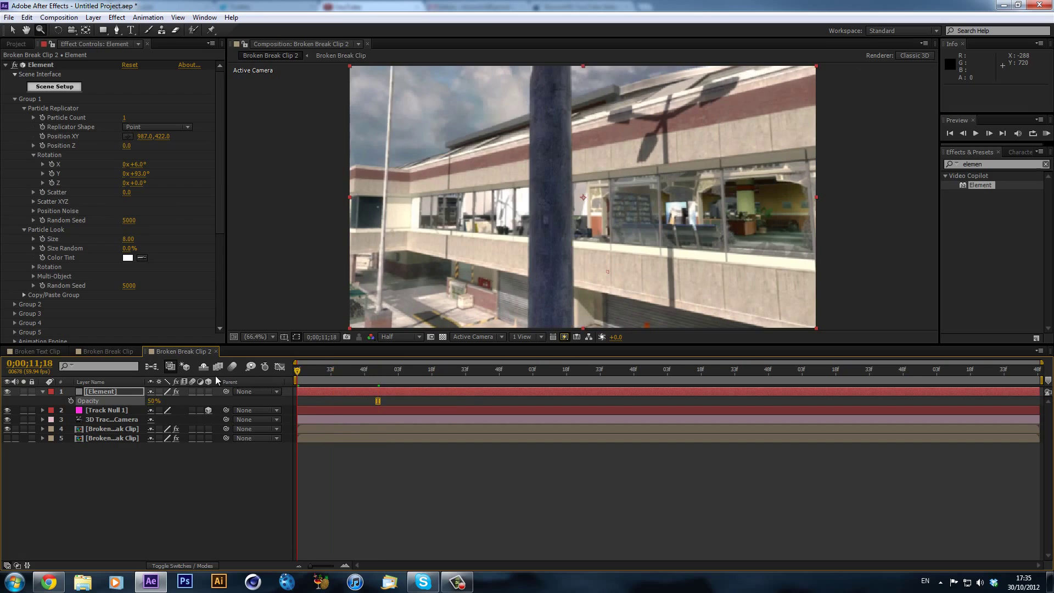
- Search Effects & Presets for 'leve' to find the Levels effects
{"action": "left_click", "coordinate": [989, 163]}
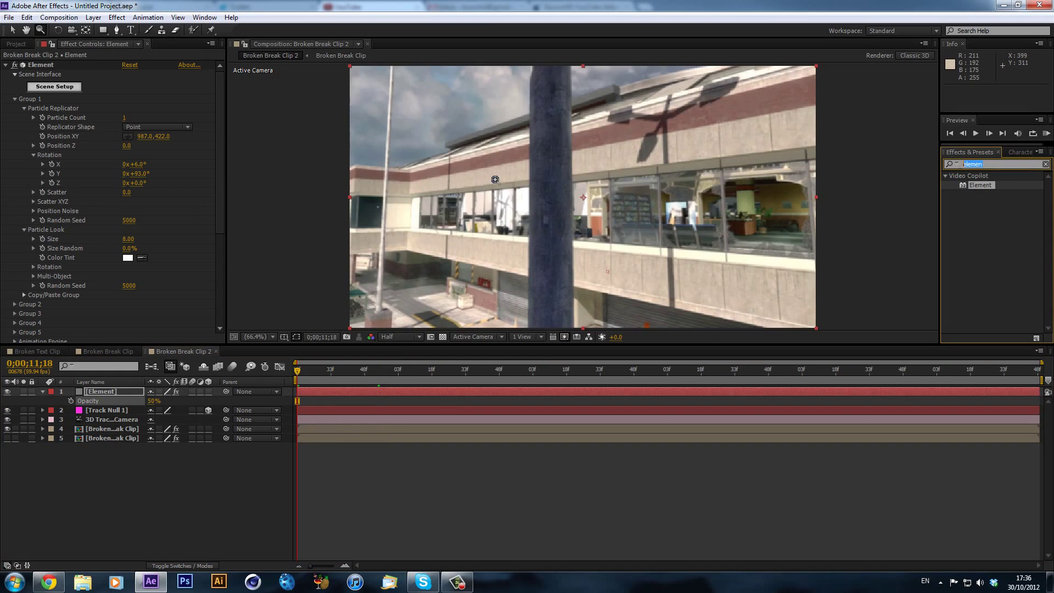
{"action": "type", "text": "leve;"}
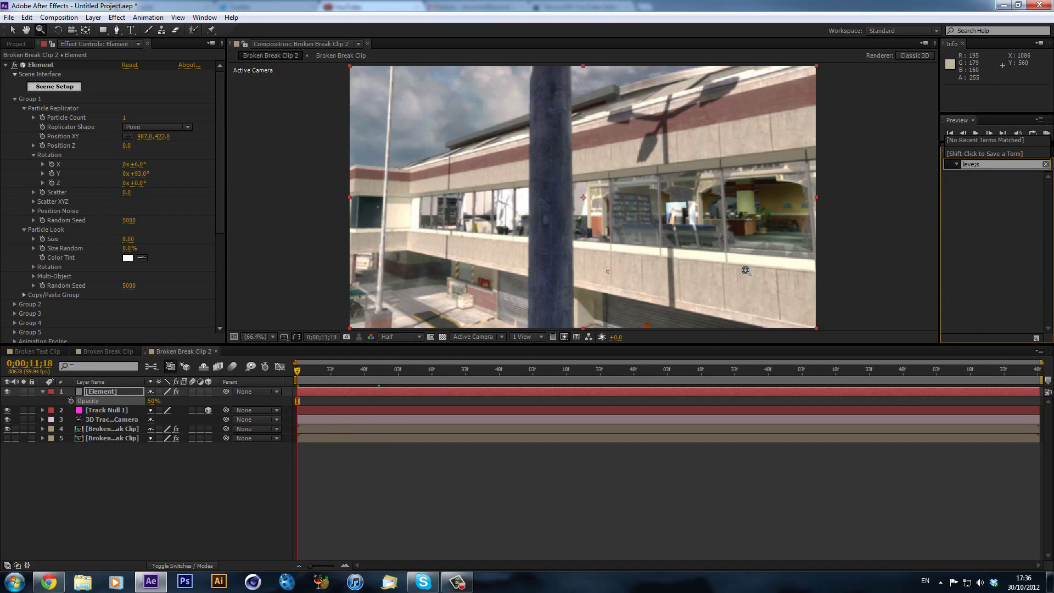
{"action": "key", "text": "BackSpace"}
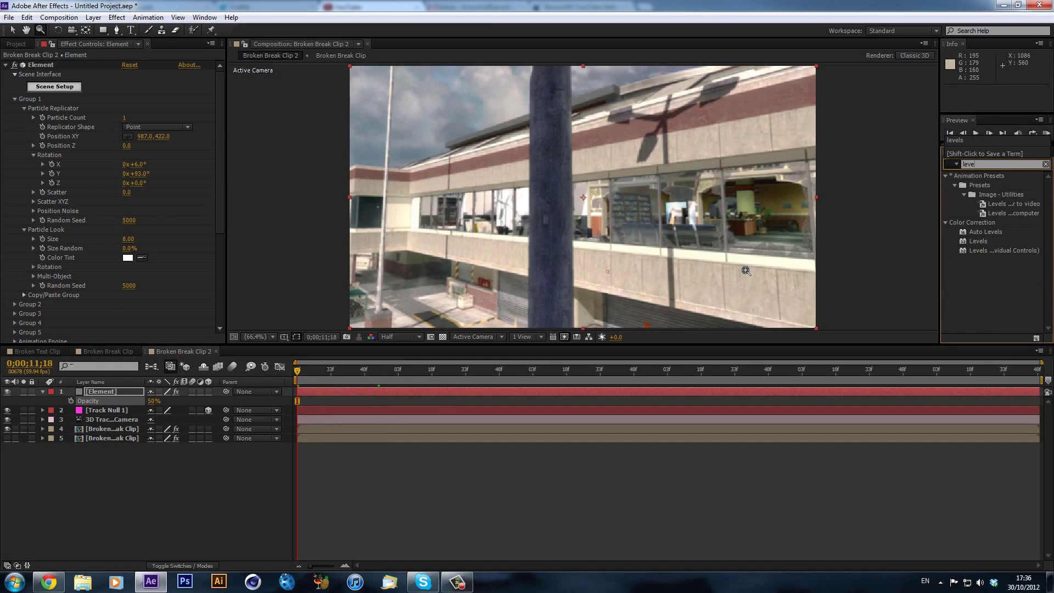
- Open Broken Break Main from the Project panel and dismiss the slow-performance warning
{"action": "left_click", "coordinate": [16, 44]}
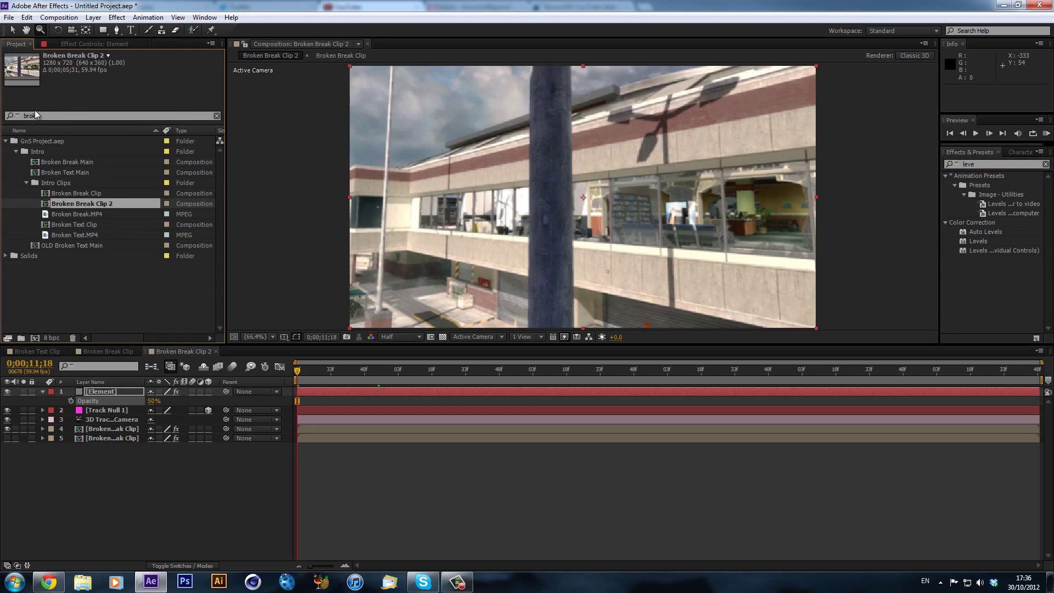
{"action": "left_click", "coordinate": [78, 162]}
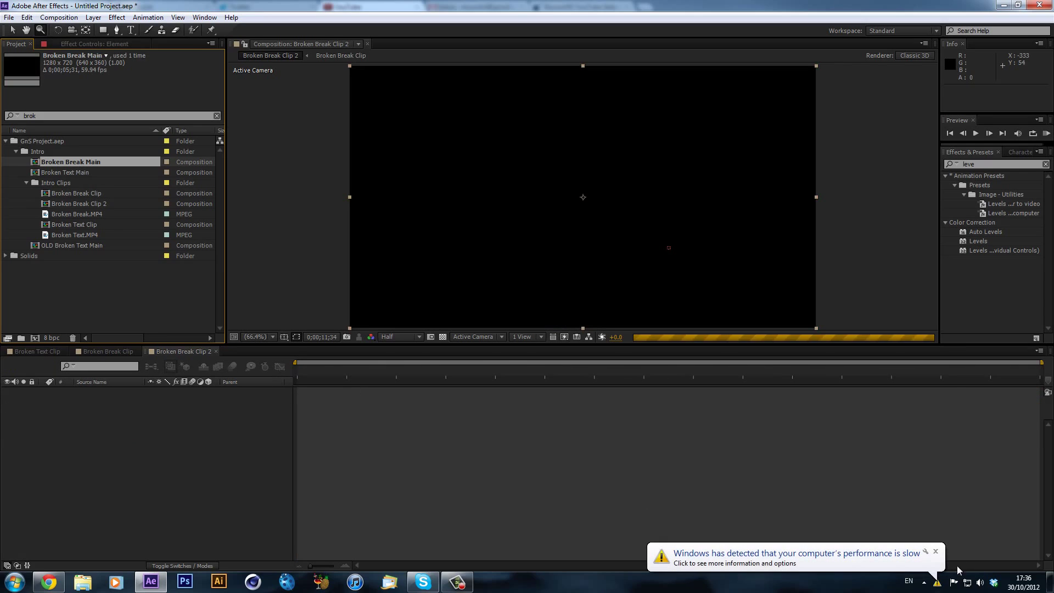
{"action": "left_click", "coordinate": [935, 552]}
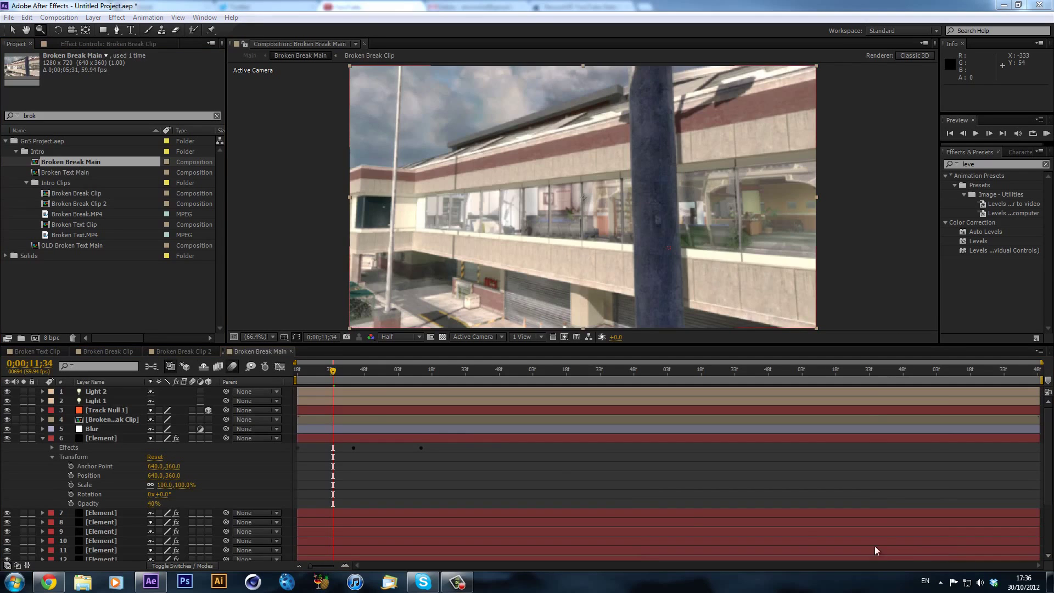
{"action": "left_click", "coordinate": [107, 393]}
- Delete layers 1–16 except layer 6's Element, removing lights, track null and blur
{"action": "left_click", "coordinate": [108, 400]}
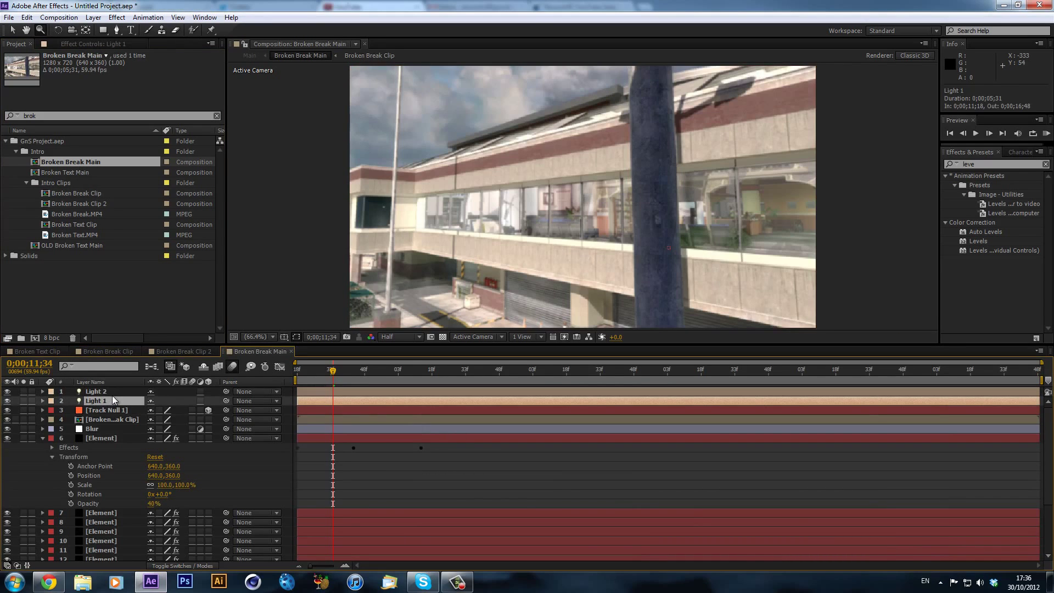
{"action": "left_click", "coordinate": [117, 393], "text": "shift"}
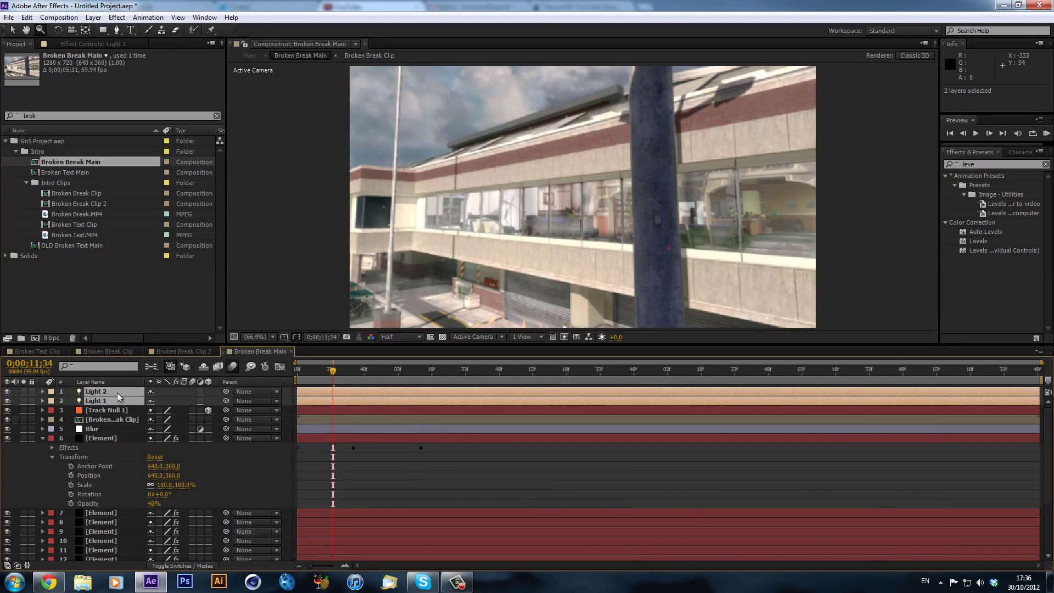
{"action": "left_click", "coordinate": [113, 437], "text": "shift"}
{"action": "scroll", "coordinate": [119, 434], "scroll_direction": "down", "scroll_amount": 3}
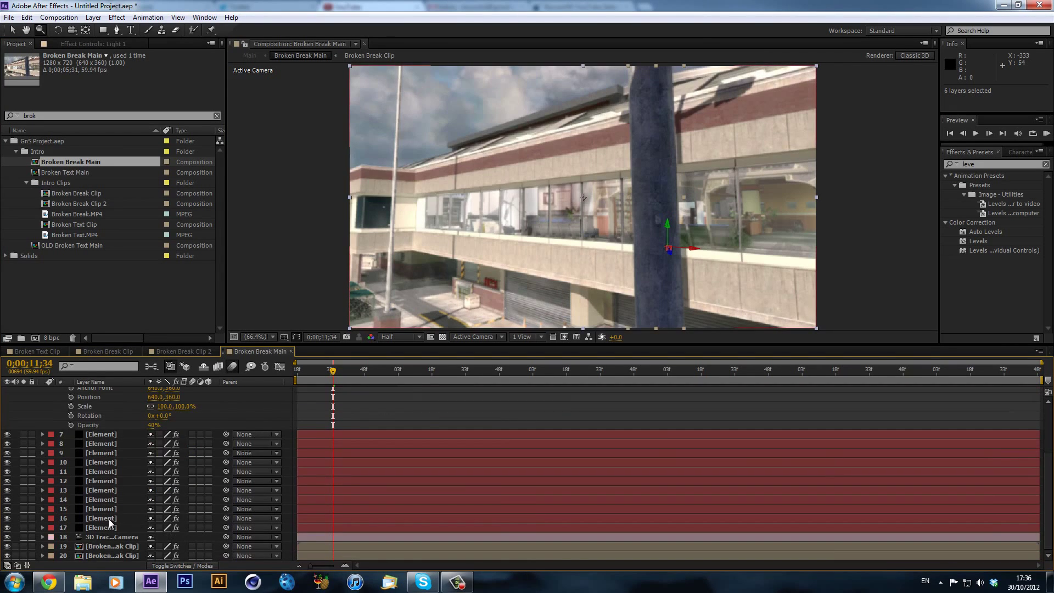
{"action": "left_click", "coordinate": [109, 519], "text": "shift"}
{"action": "key", "text": "Delete"}
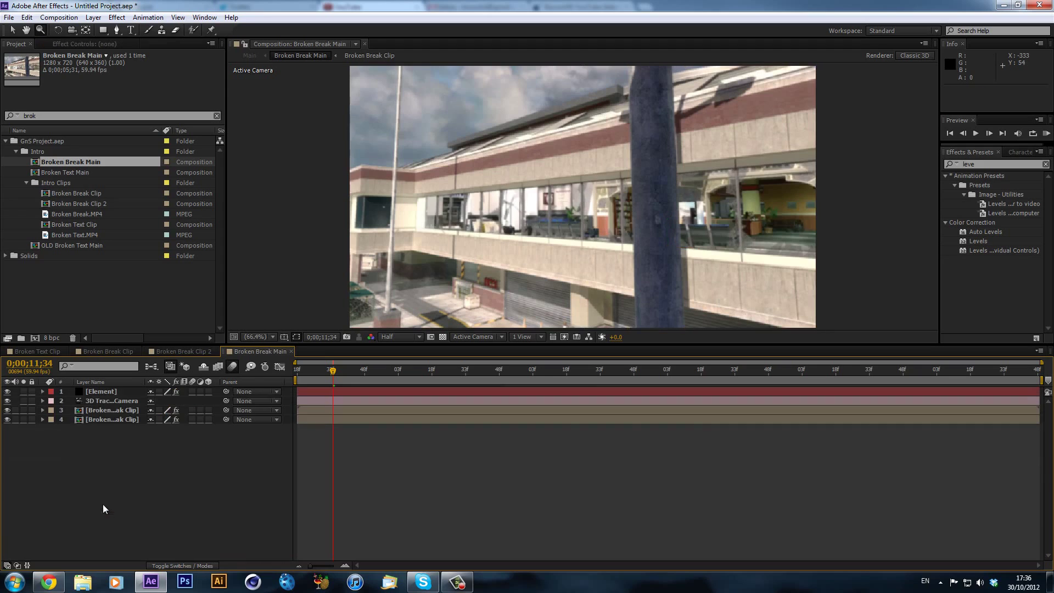
{"action": "left_click", "coordinate": [106, 391]}
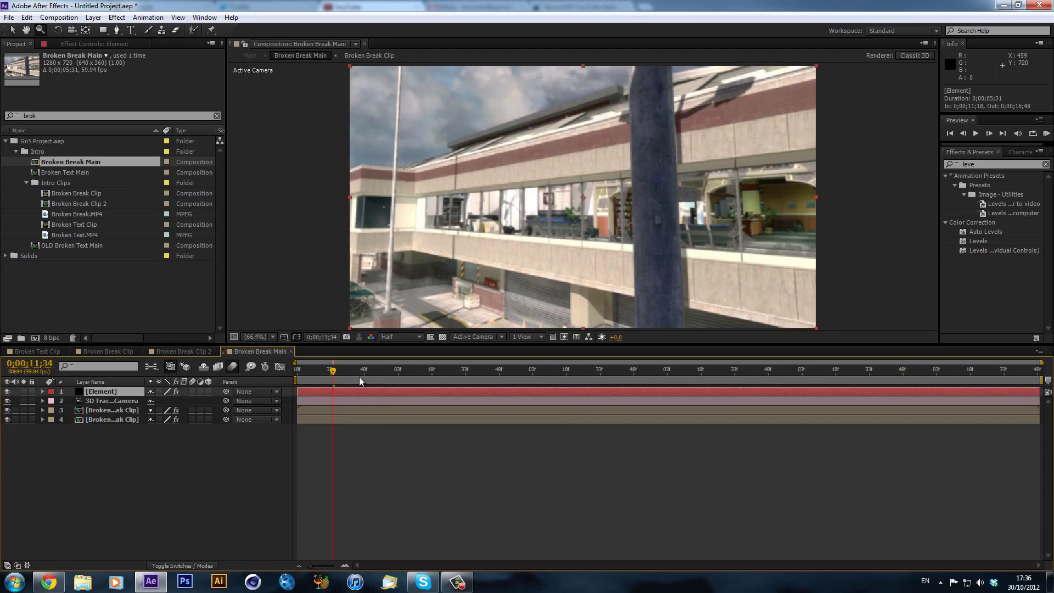
{"action": "left_click_drag", "start_coordinate": [361, 376], "coordinate": [330, 375]}
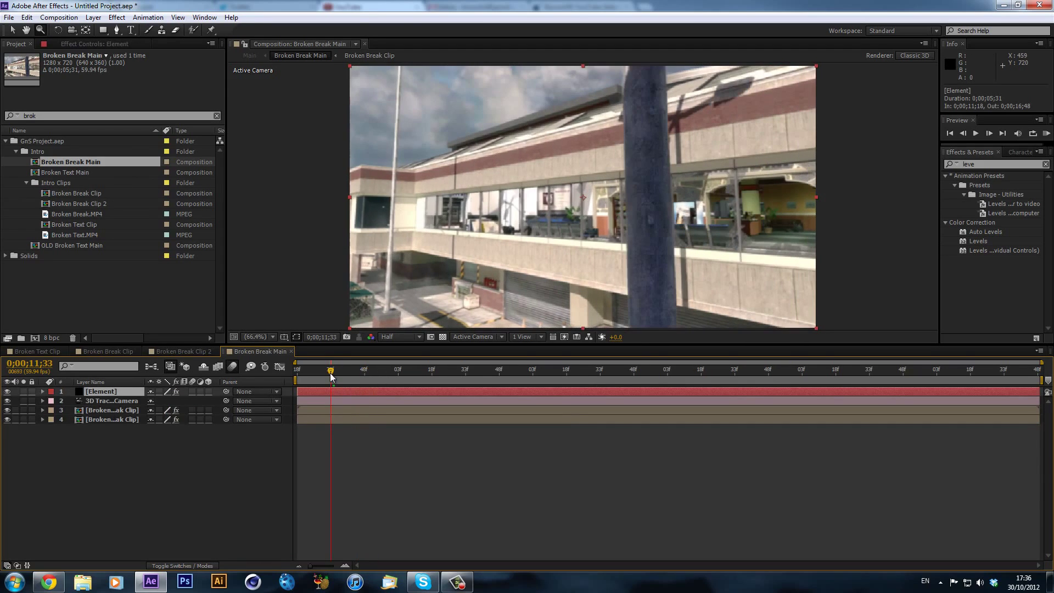
{"action": "key", "text": "ctrl+z"}
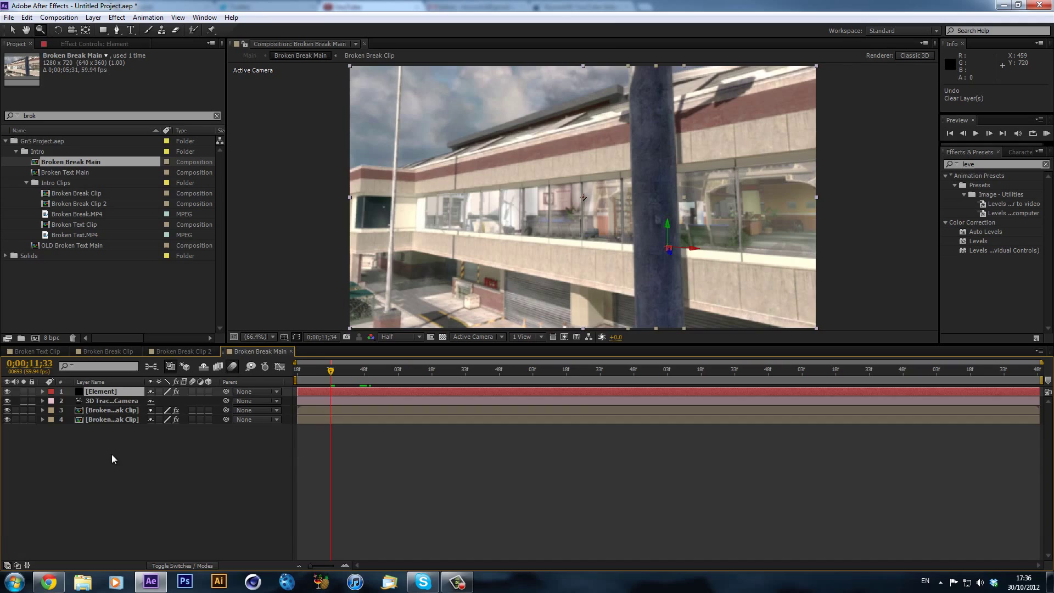
{"action": "left_click", "coordinate": [114, 438], "text": "ctrl"}
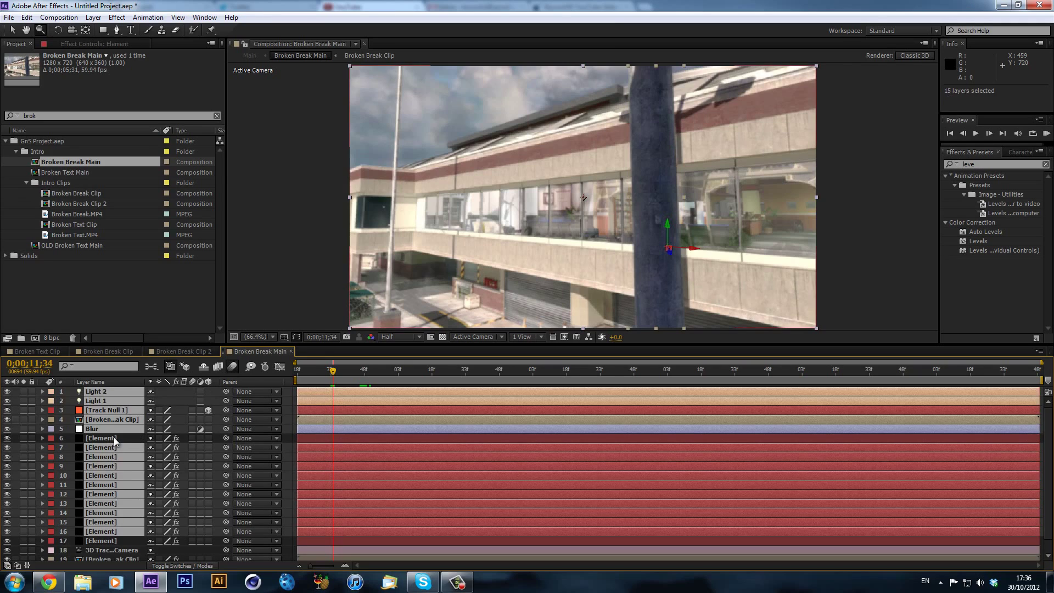
{"action": "key", "text": "Delete"}
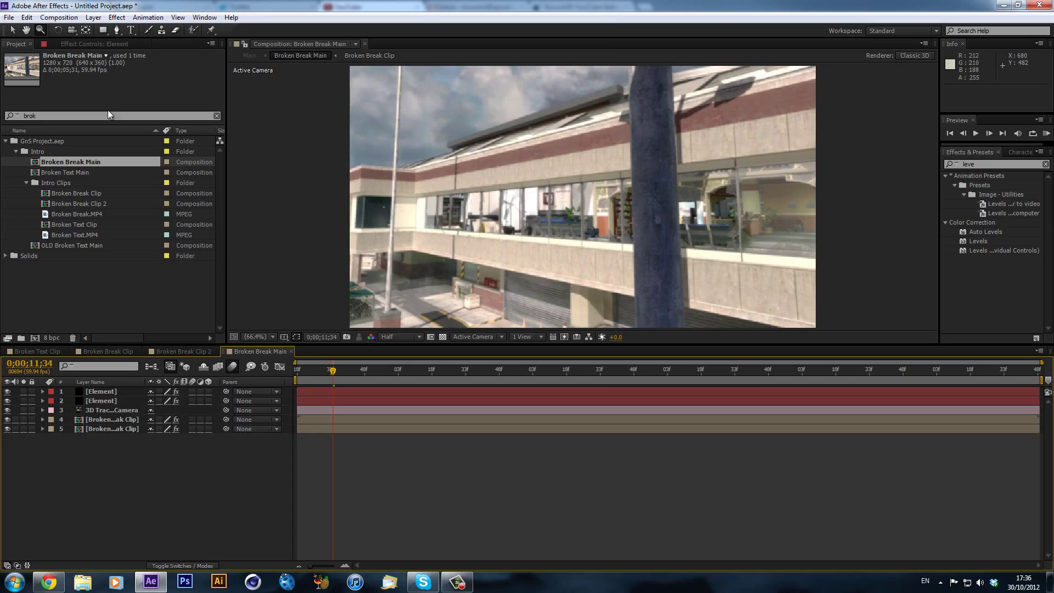
- Return to 0;00;11;18 and move the second Element layer's keyframes to the comp start
{"action": "left_click", "coordinate": [12, 29]}
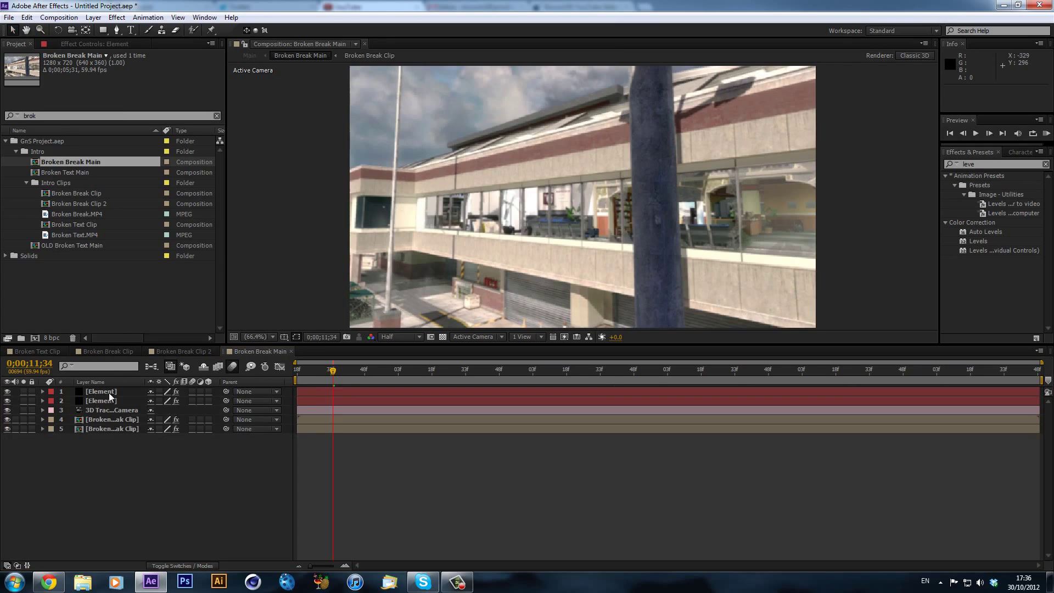
{"action": "left_click", "coordinate": [417, 378]}
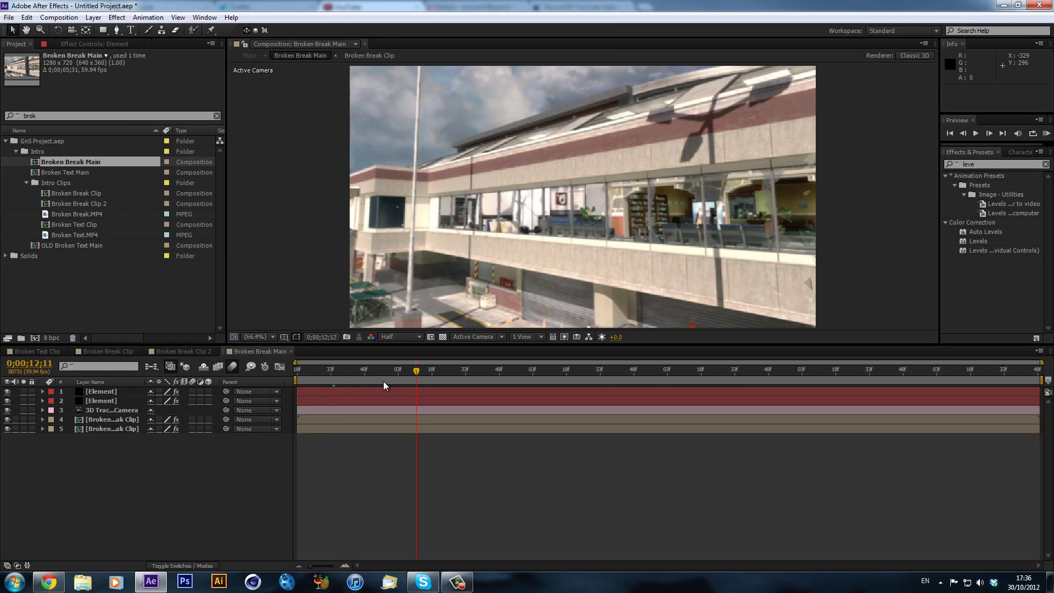
{"action": "left_click", "coordinate": [344, 379]}
{"action": "left_click_drag", "start_coordinate": [338, 380], "coordinate": [111, 380]}
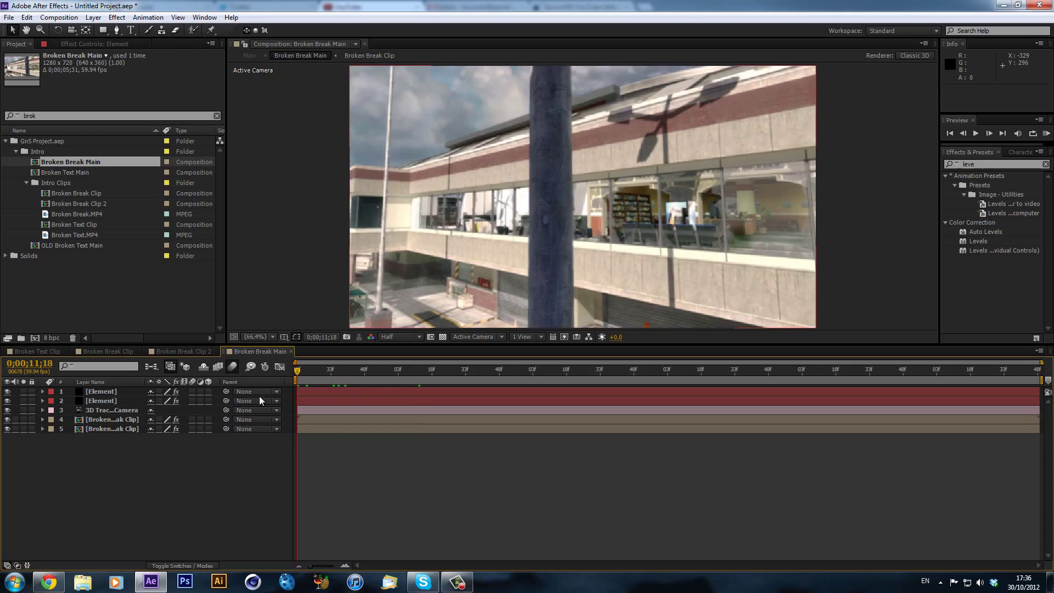
{"action": "left_click", "coordinate": [348, 391]}
{"action": "key", "text": "u"}
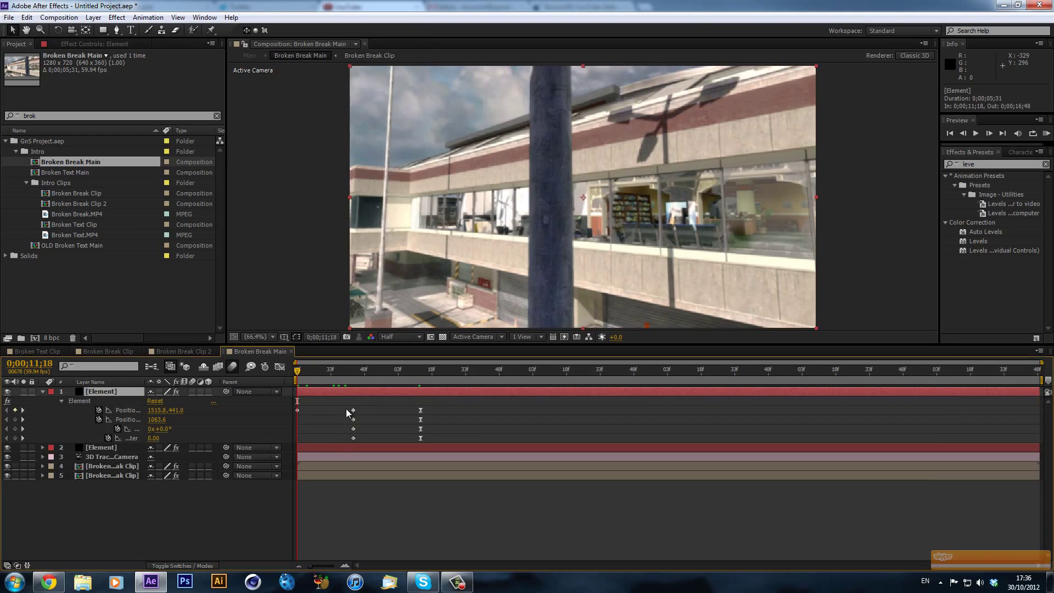
{"action": "left_click", "coordinate": [332, 444]}
{"action": "key", "text": "u"}
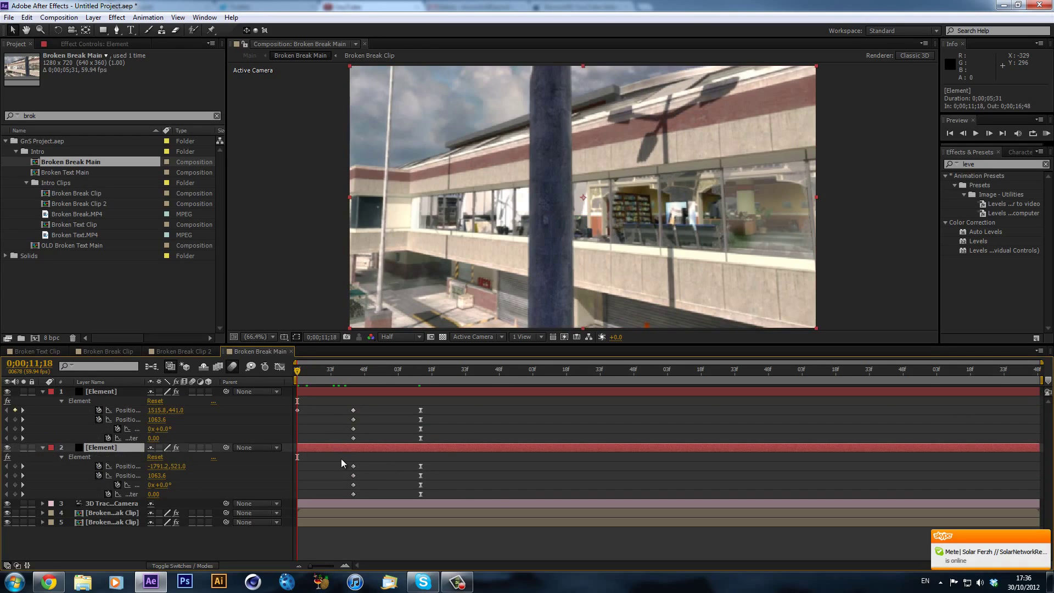
{"action": "left_click_drag", "start_coordinate": [341, 459], "coordinate": [500, 496]}
{"action": "left_click_drag", "start_coordinate": [420, 476], "coordinate": [297, 475]}
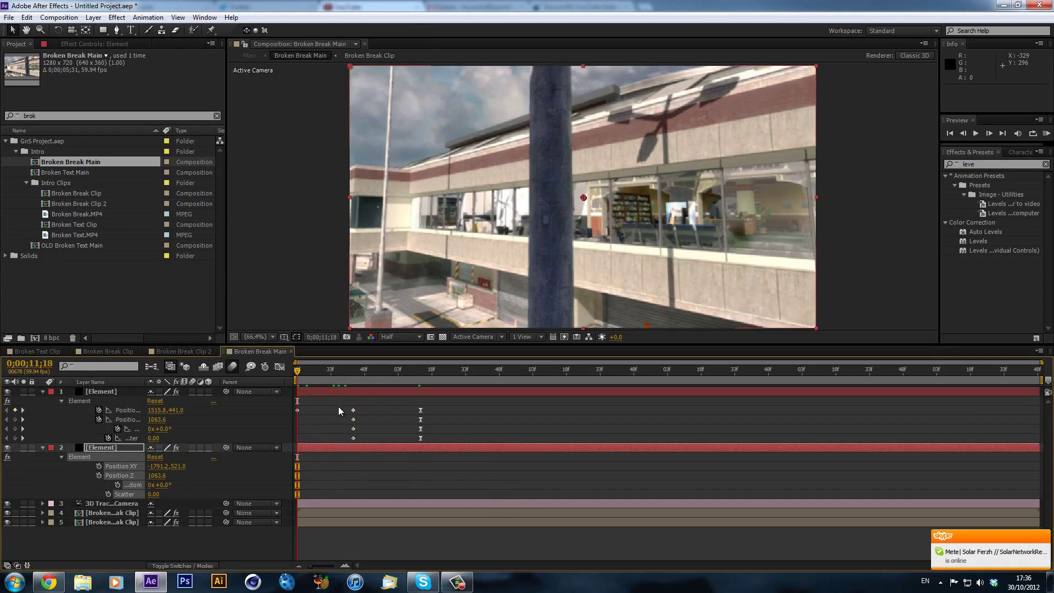
- Delete the second Element layer, keeping the first, and scrub the shot to preview
{"action": "left_click", "coordinate": [344, 391]}
{"action": "key", "text": "Delete"}
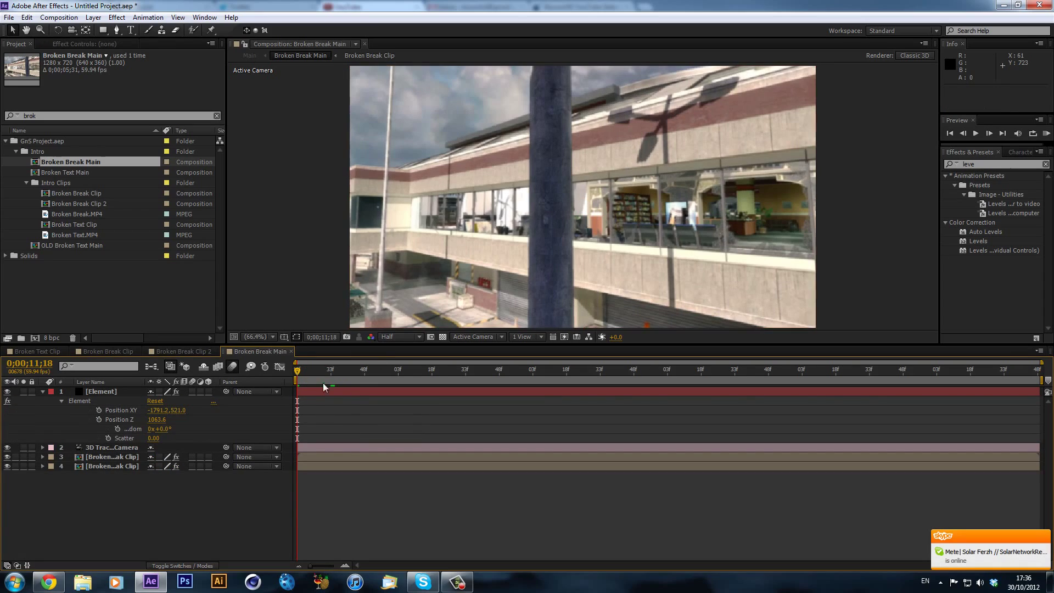
{"action": "key", "text": "ctrl+z"}
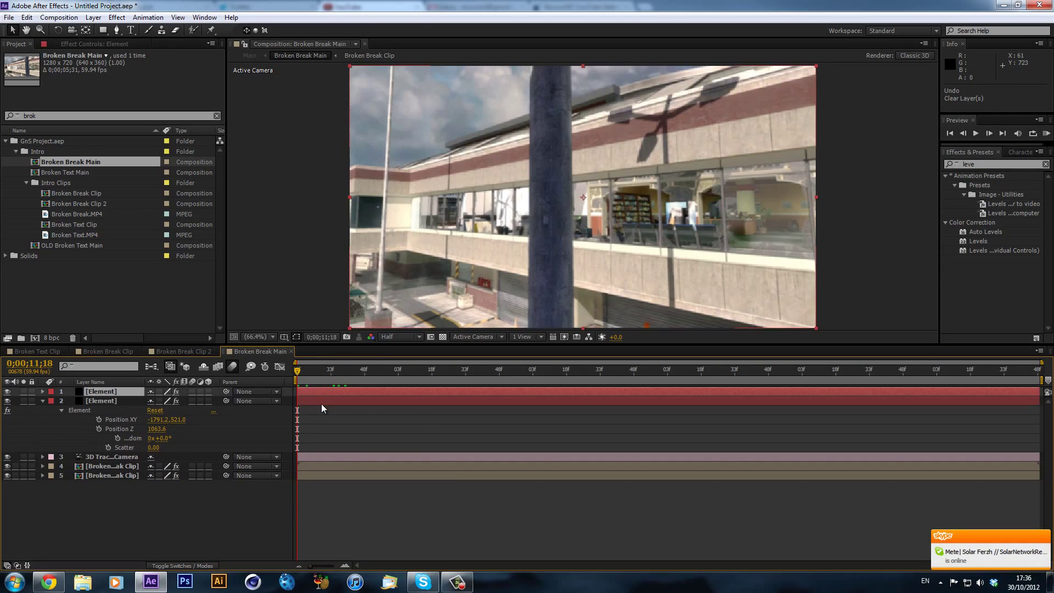
{"action": "left_click", "coordinate": [361, 400]}
{"action": "key", "text": "u"}
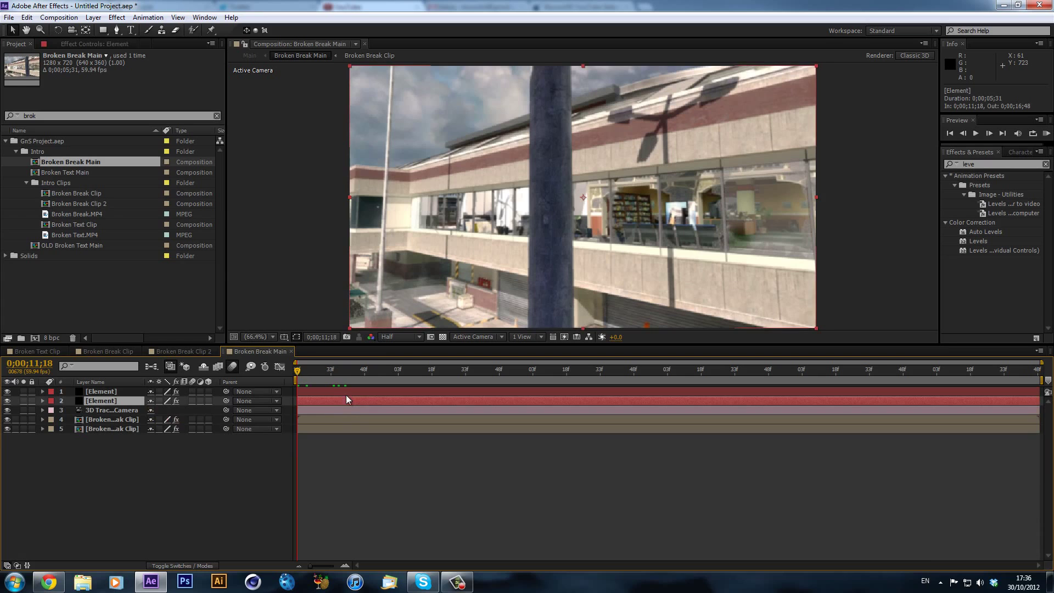
{"action": "key", "text": "Delete"}
{"action": "left_click", "coordinate": [314, 368]}
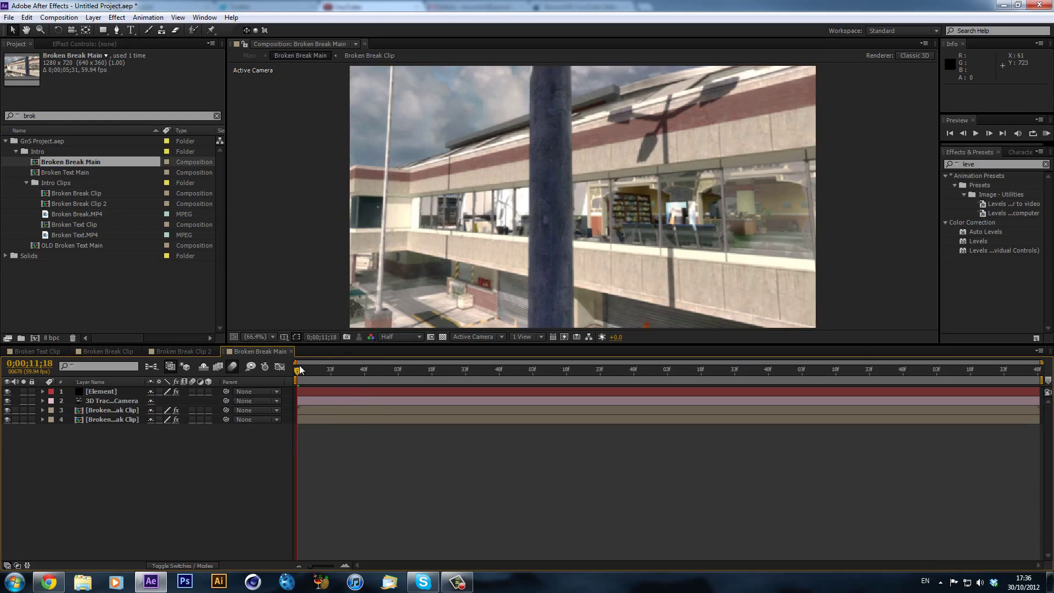
{"action": "left_click_drag", "start_coordinate": [318, 368], "coordinate": [274, 383]}
{"action": "left_click", "coordinate": [333, 390]}
- Delete the Element layer's later keyframes, keeping only the first Position keyframe
{"action": "key", "text": "u"}
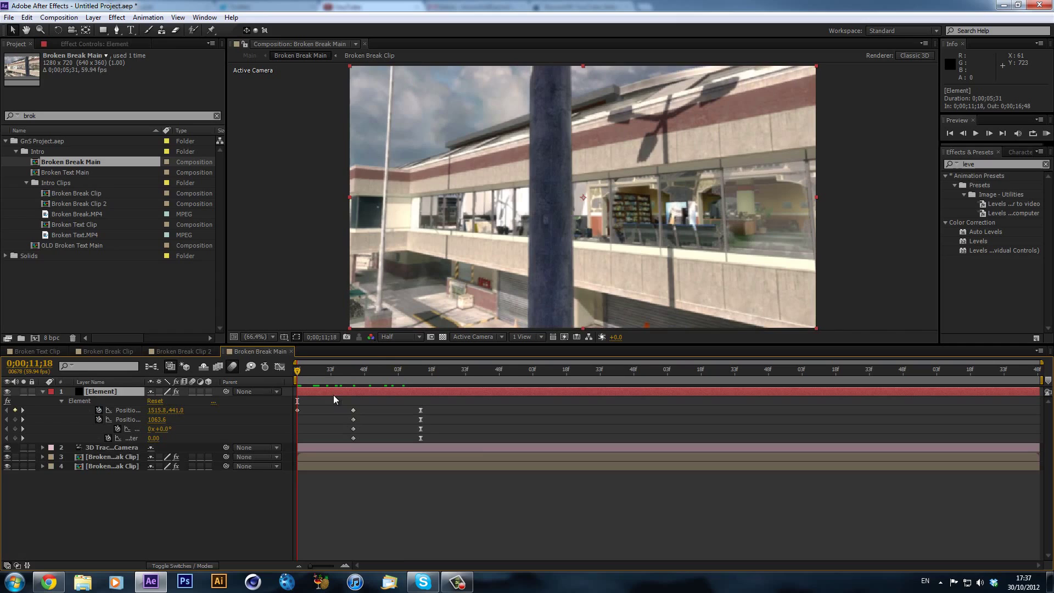
{"action": "left_click", "coordinate": [467, 446]}
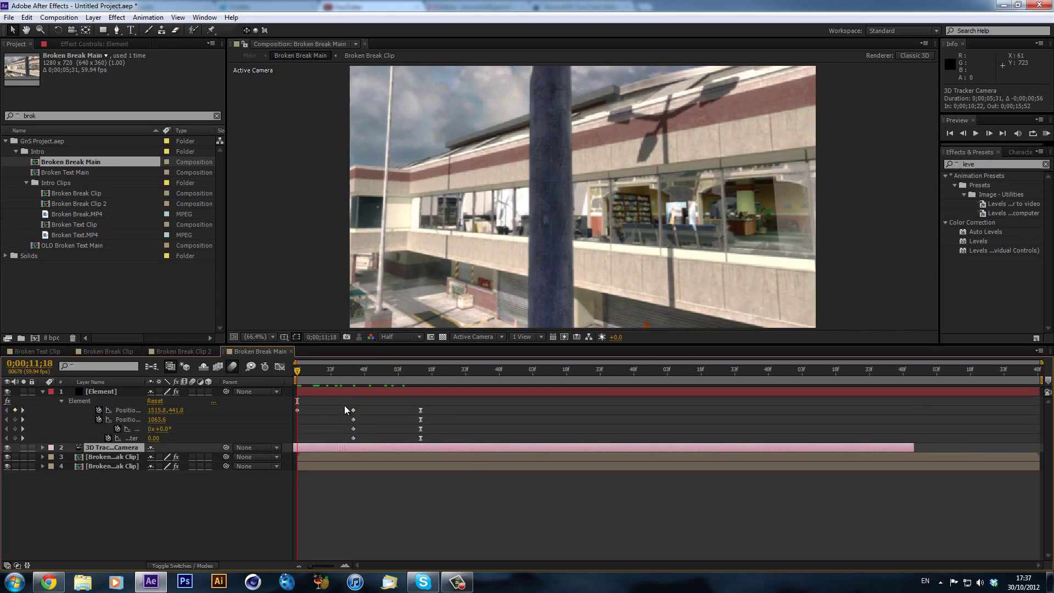
{"action": "left_click_drag", "start_coordinate": [324, 391], "coordinate": [410, 436]}
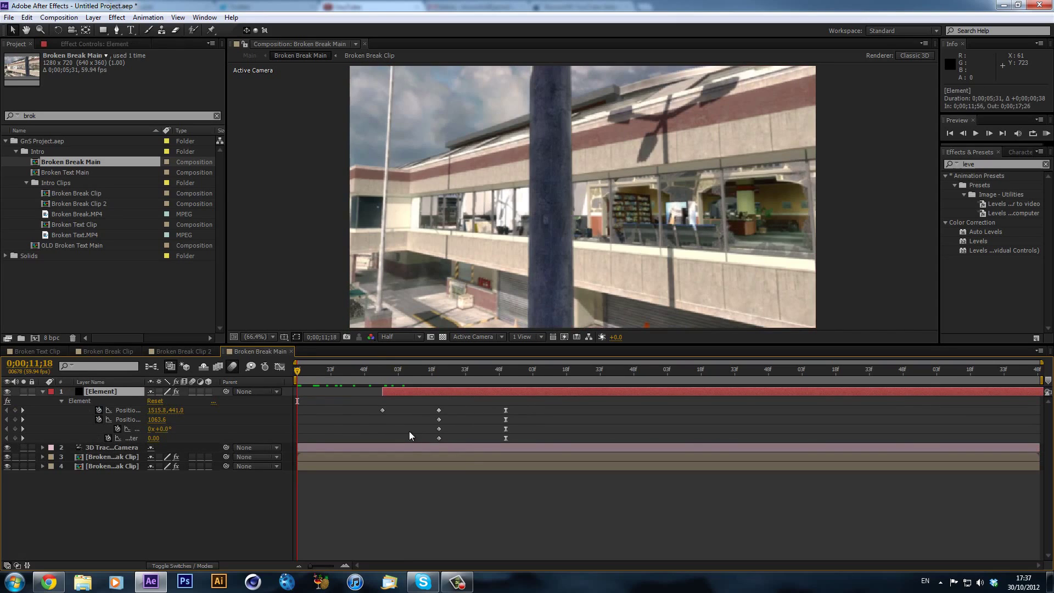
{"action": "mouse_move", "coordinate": [428, 390]}
{"action": "left_mouse_down"}
{"action": "mouse_move", "coordinate": [331, 388]}
{"action": "mouse_move", "coordinate": [426, 426]}
{"action": "mouse_move", "coordinate": [437, 443]}
{"action": "left_mouse_up"}
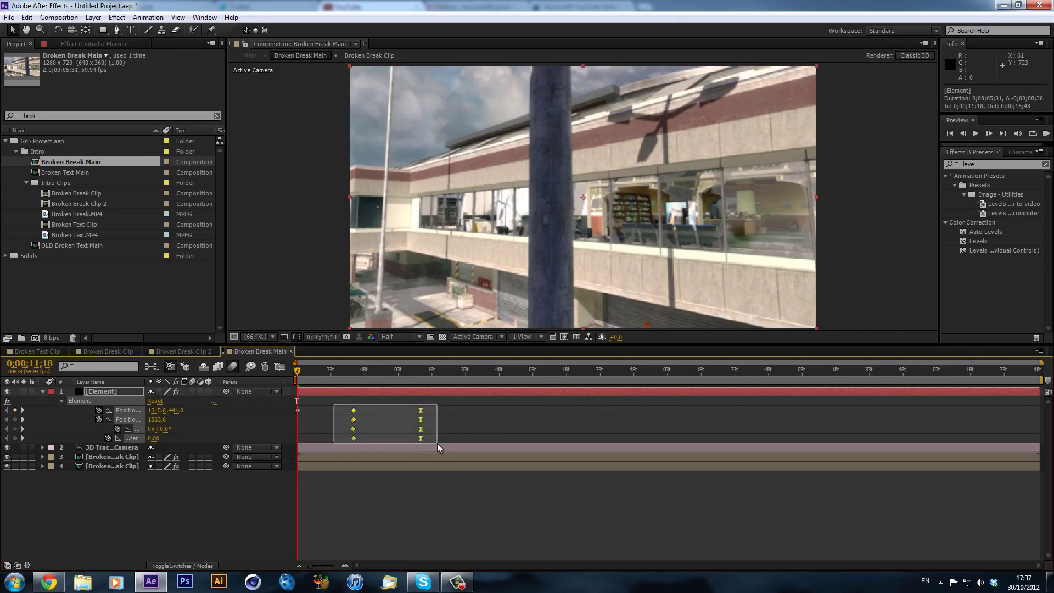
{"action": "key", "text": "Delete"}
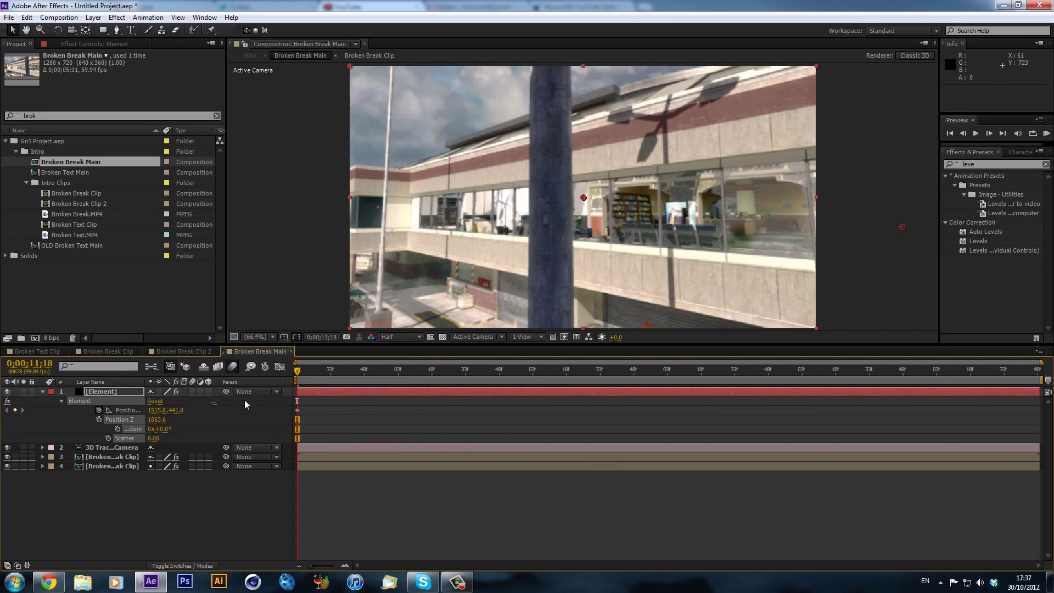
{"action": "left_click", "coordinate": [297, 410]}
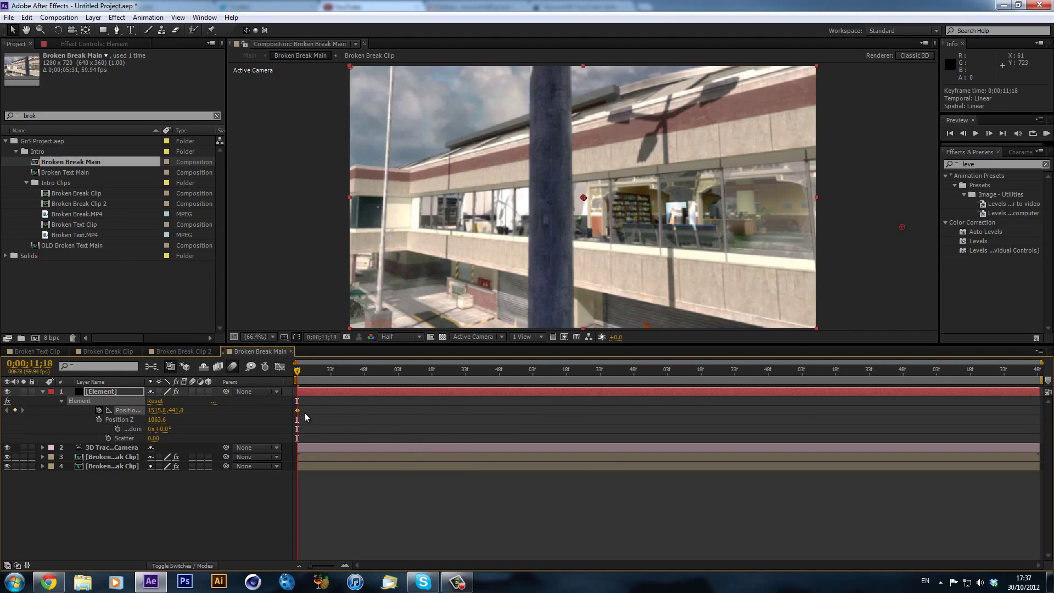
{"action": "left_click", "coordinate": [121, 411]}
- Review the Element effect settings and the camera tracker's track points on the clip layer
{"action": "left_click", "coordinate": [43, 391]}
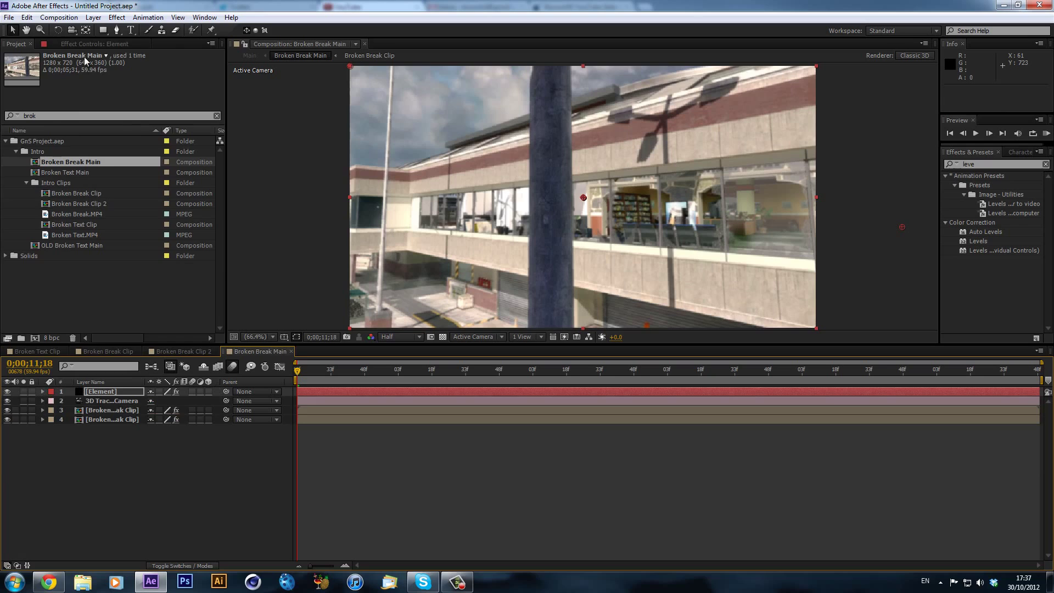
{"action": "left_click", "coordinate": [91, 43]}
{"action": "scroll", "coordinate": [134, 184], "scroll_direction": "down", "scroll_amount": 1}
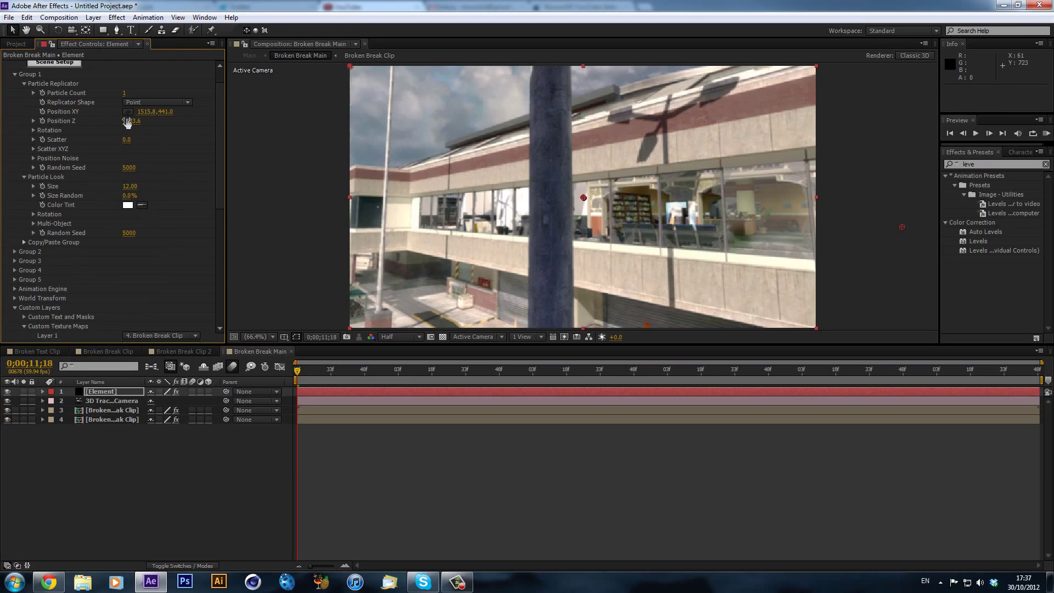
{"action": "left_click", "coordinate": [126, 401]}
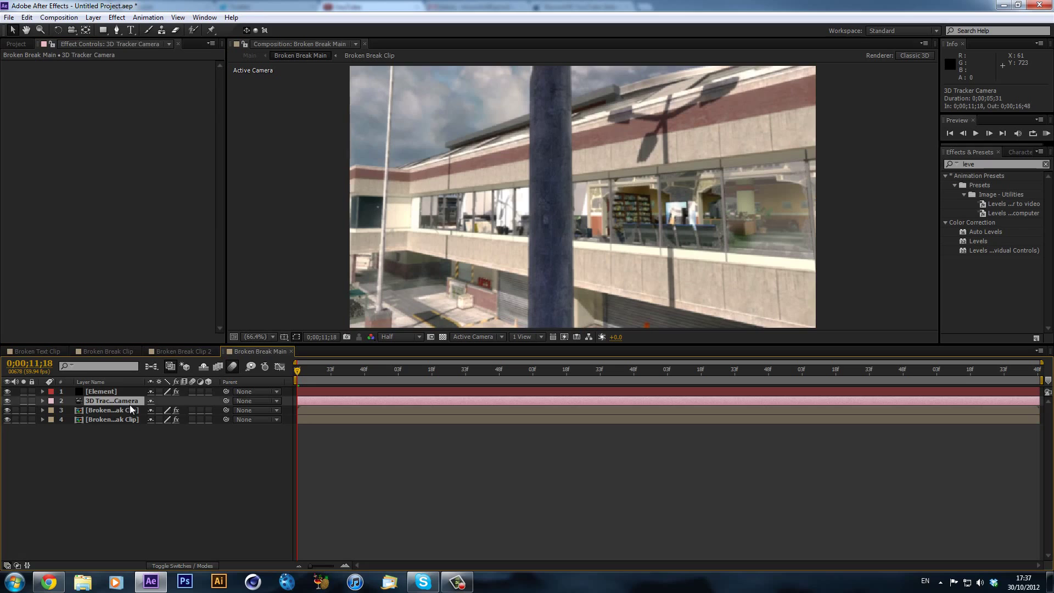
{"action": "left_click", "coordinate": [131, 410]}
{"action": "left_click", "coordinate": [59, 64]}
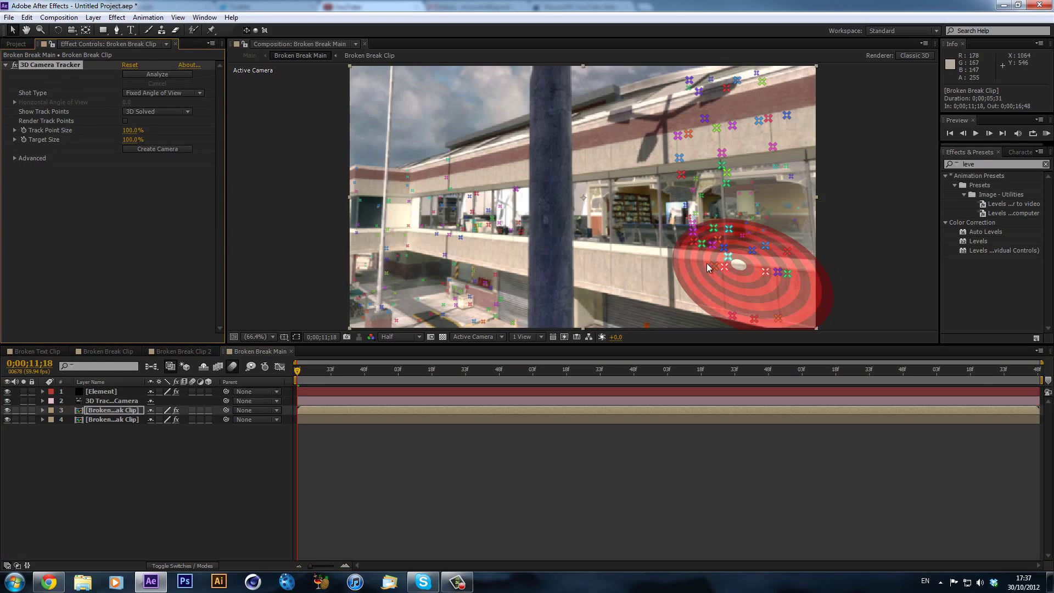
{"action": "left_click", "coordinate": [104, 393]}
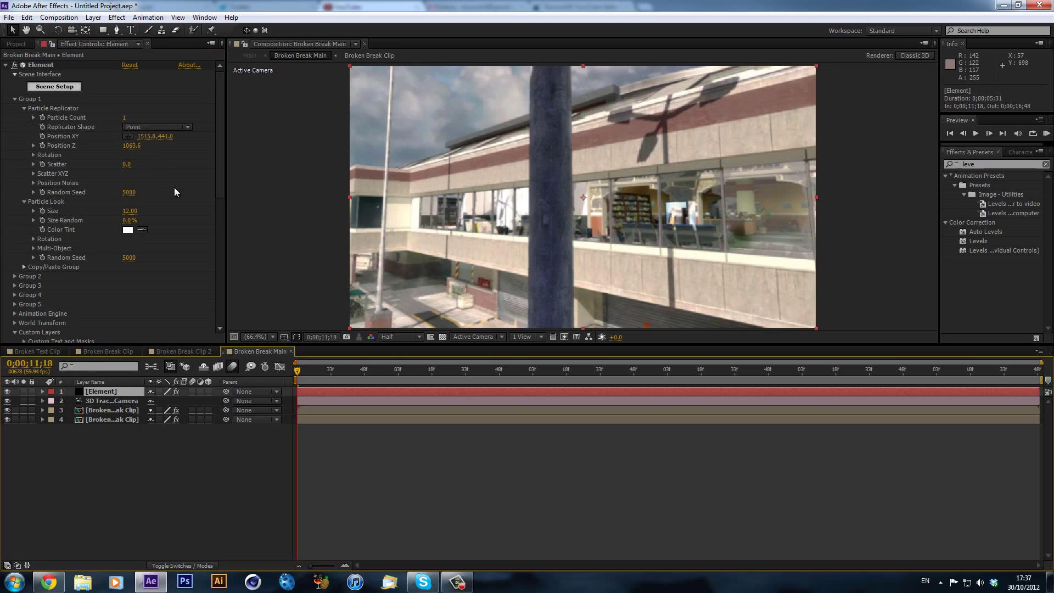
- Scrub to 0;00;12;17, return to the start and check the Element layer's 40% opacity
{"action": "left_click_drag", "start_coordinate": [297, 370], "coordinate": [430, 371]}
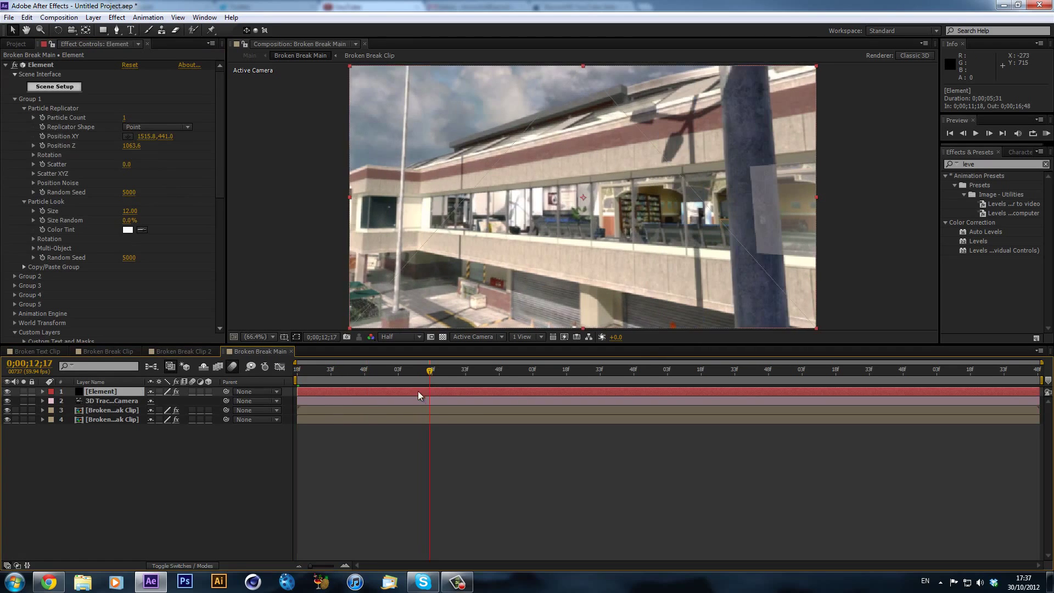
{"action": "key", "text": "Home"}
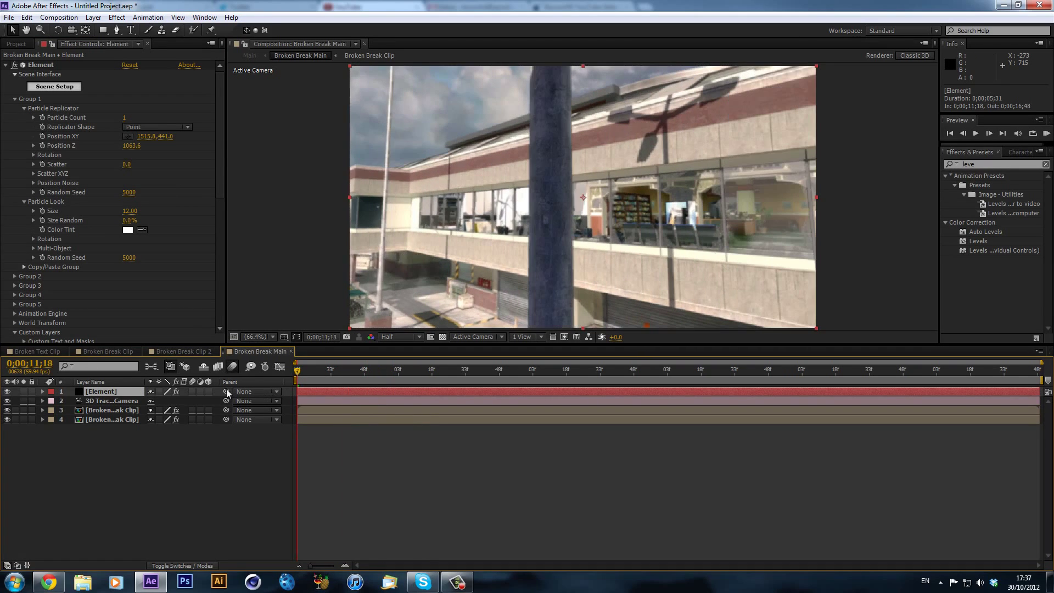
{"action": "key", "text": "t"}
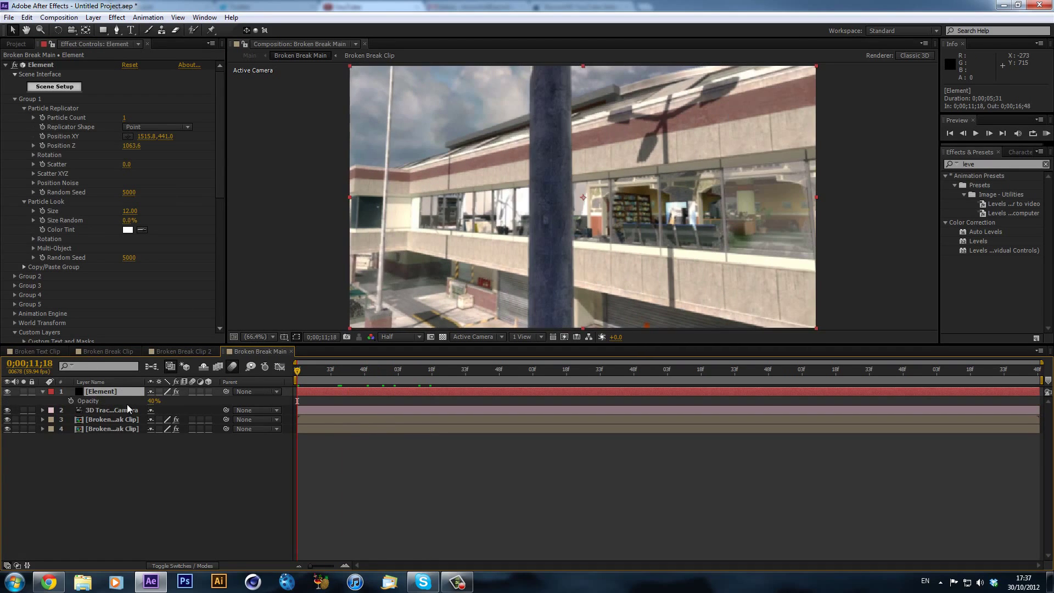
{"action": "key", "text": "t"}
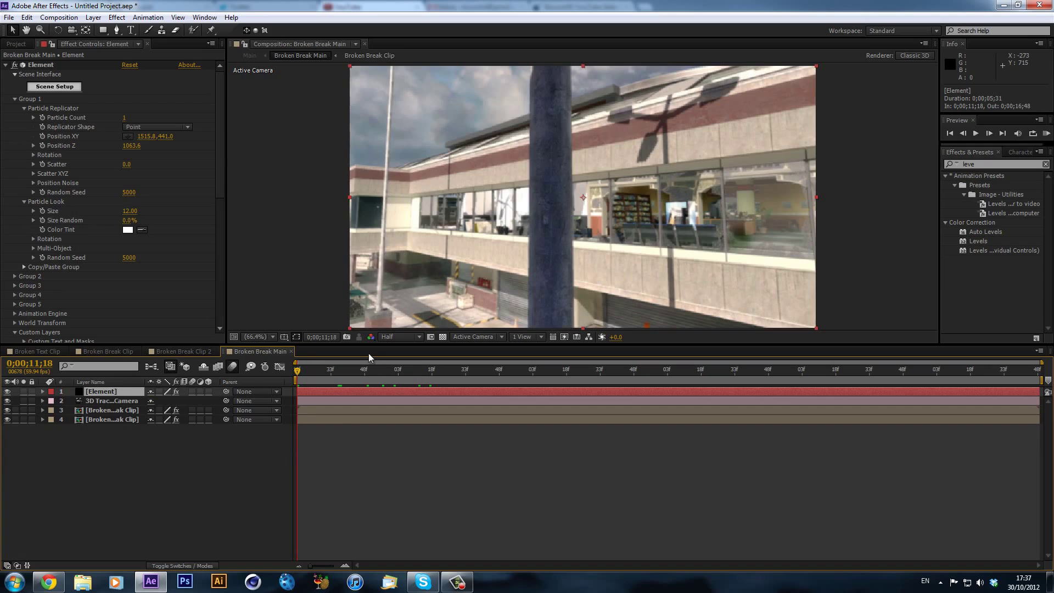
{"action": "left_click_drag", "start_coordinate": [374, 369], "coordinate": [268, 384]}
{"action": "left_click", "coordinate": [42, 146]}
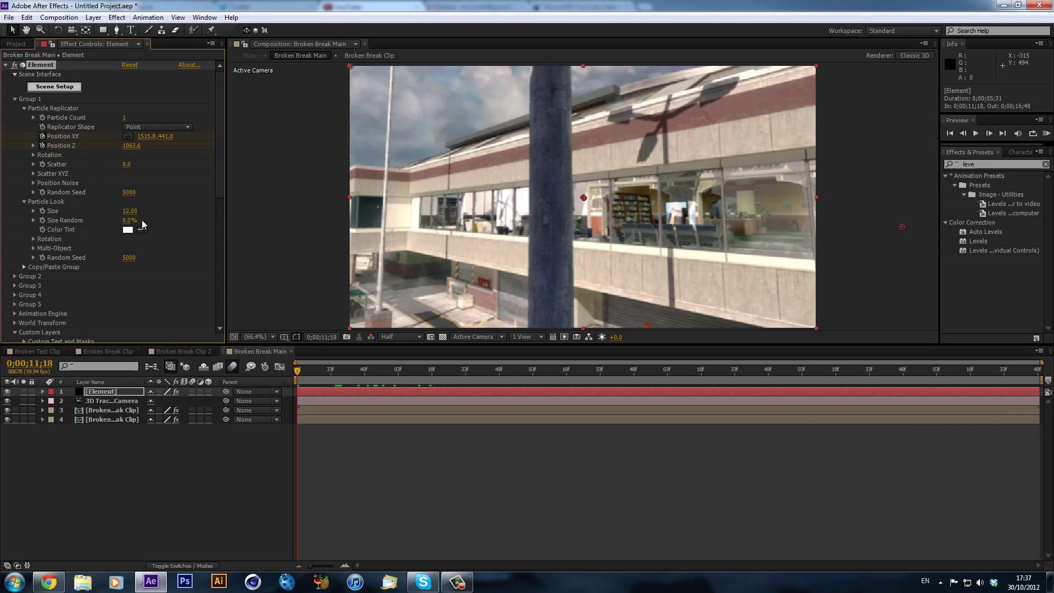
{"action": "scroll", "coordinate": [84, 147], "scroll_direction": "down", "scroll_amount": 1}
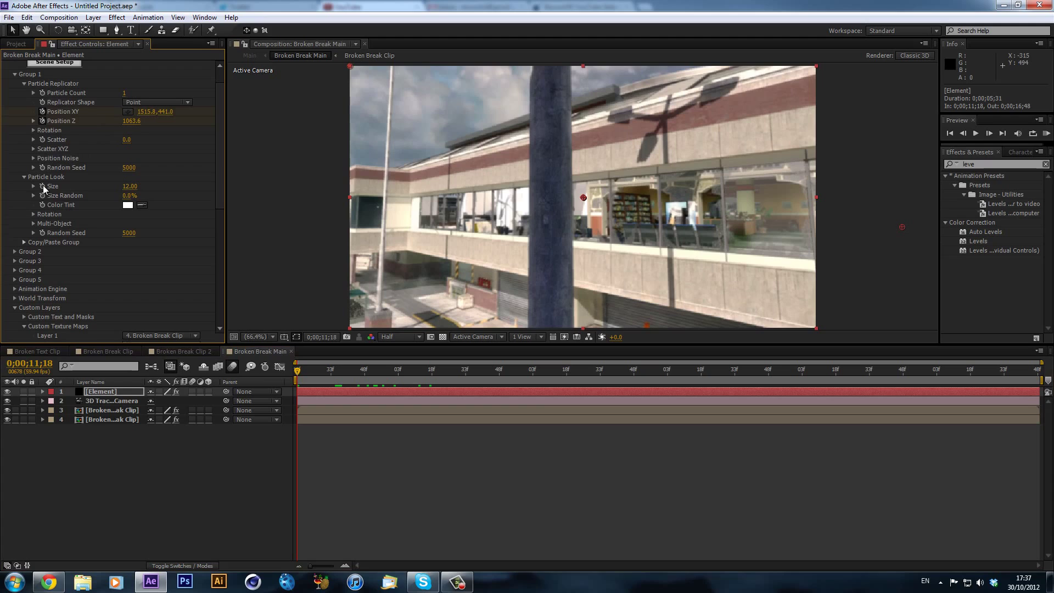
{"action": "right_click", "coordinate": [47, 187]}
{"action": "key", "text": "Escape"}
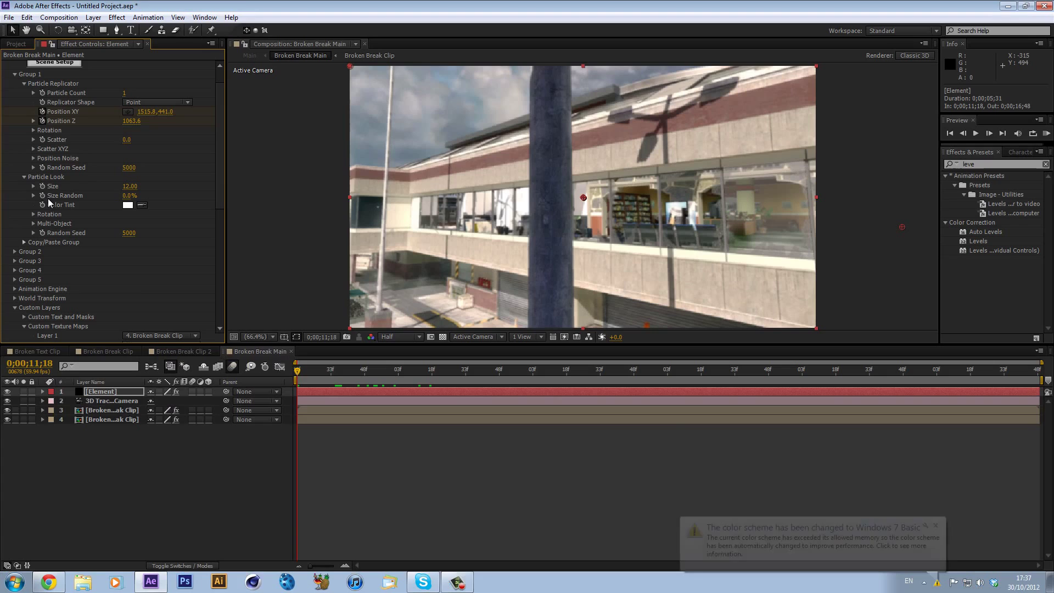
{"action": "left_click", "coordinate": [936, 526]}
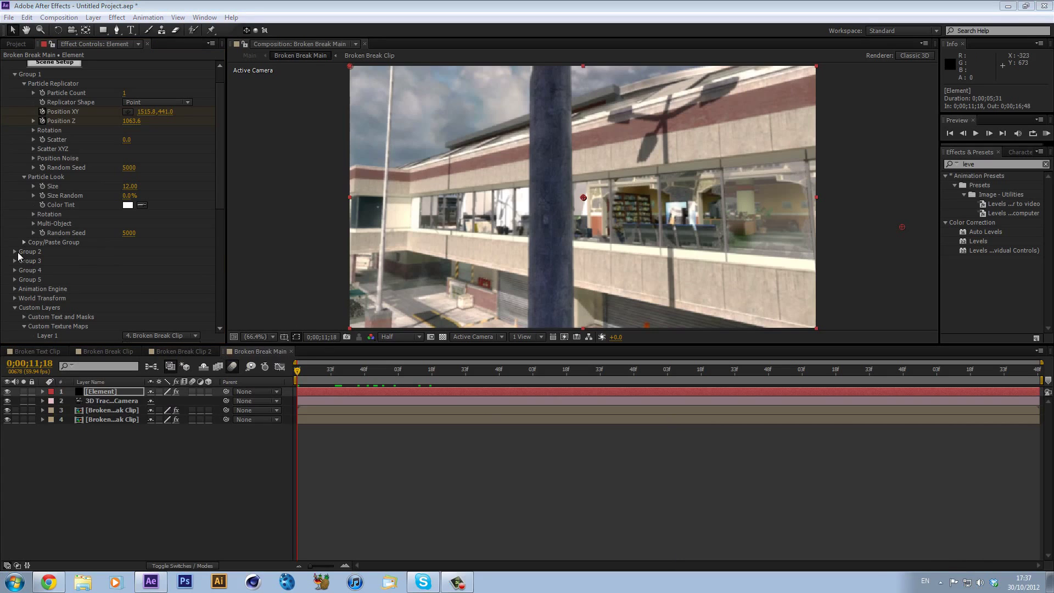
- Toggle Multi-Object off and back on, then open Element's Scene Setup to view the Glass material
{"action": "left_click", "coordinate": [33, 224]}
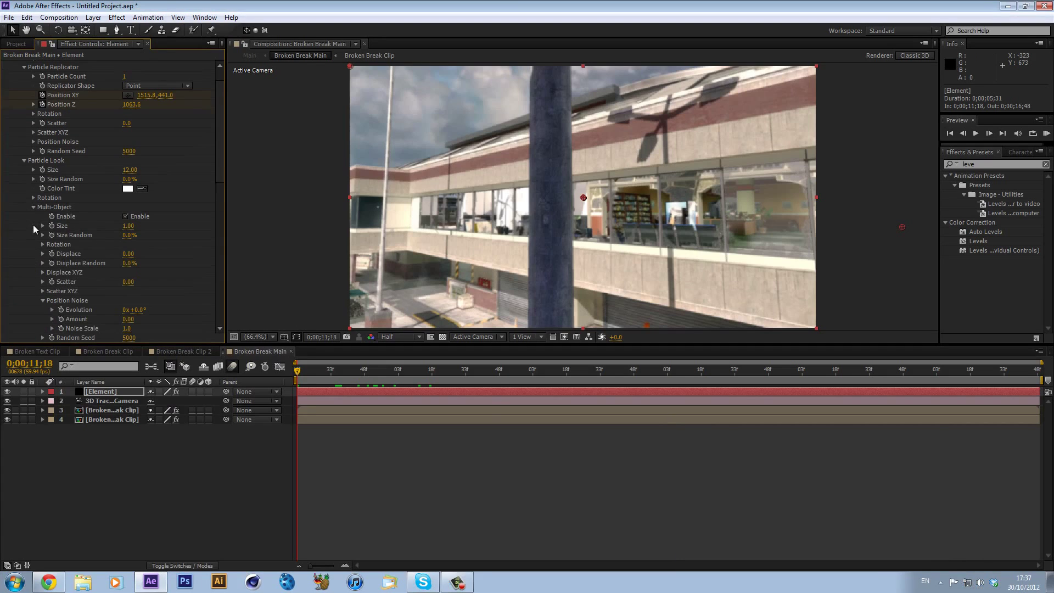
{"action": "left_click", "coordinate": [126, 217]}
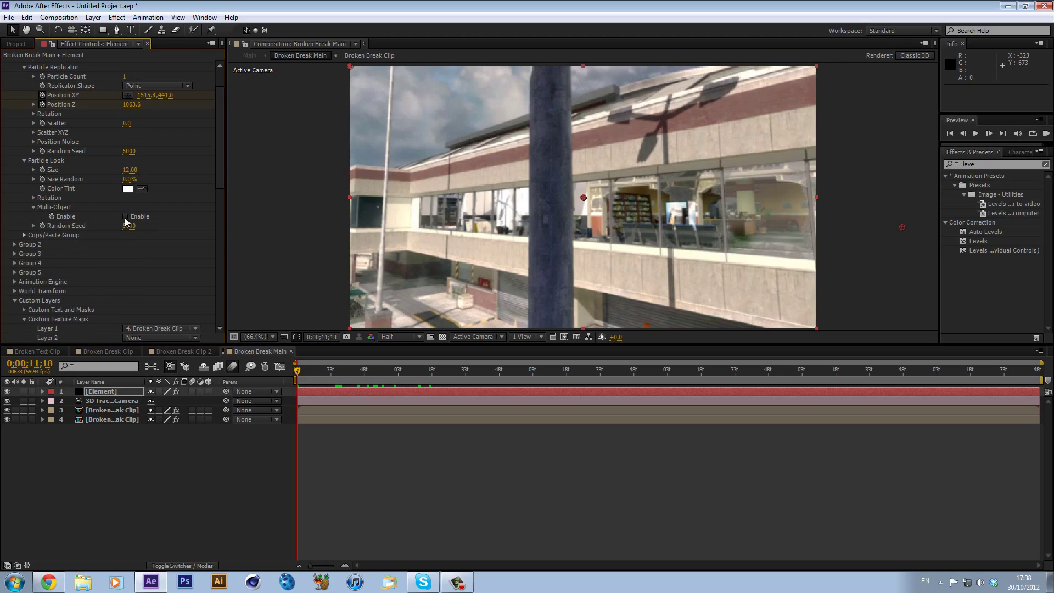
{"action": "left_click_drag", "start_coordinate": [129, 225], "coordinate": [128, 228]}
{"action": "left_click", "coordinate": [126, 216]}
{"action": "scroll", "coordinate": [132, 205], "scroll_direction": "down", "scroll_amount": 1}
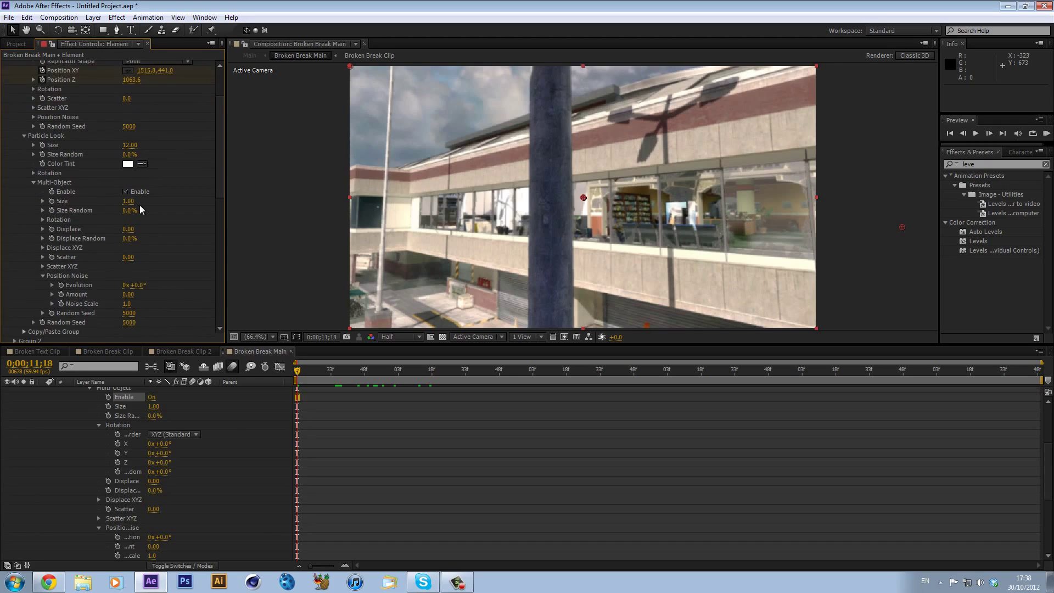
{"action": "scroll", "coordinate": [139, 205], "scroll_direction": "down", "scroll_amount": 1}
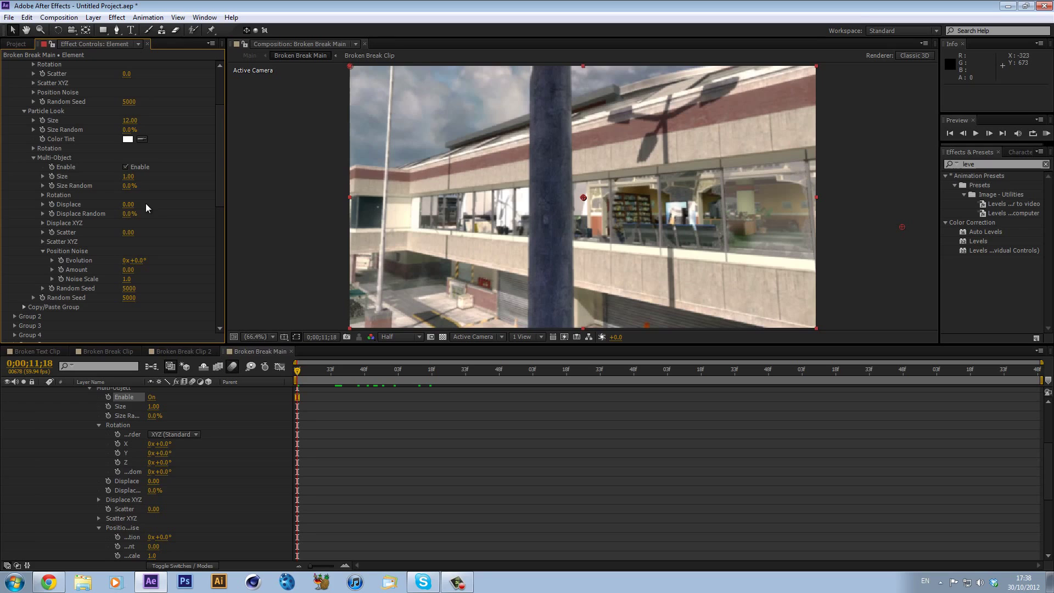
{"action": "scroll", "coordinate": [79, 186], "scroll_direction": "up", "scroll_amount": 4}
{"action": "left_click", "coordinate": [67, 89]}
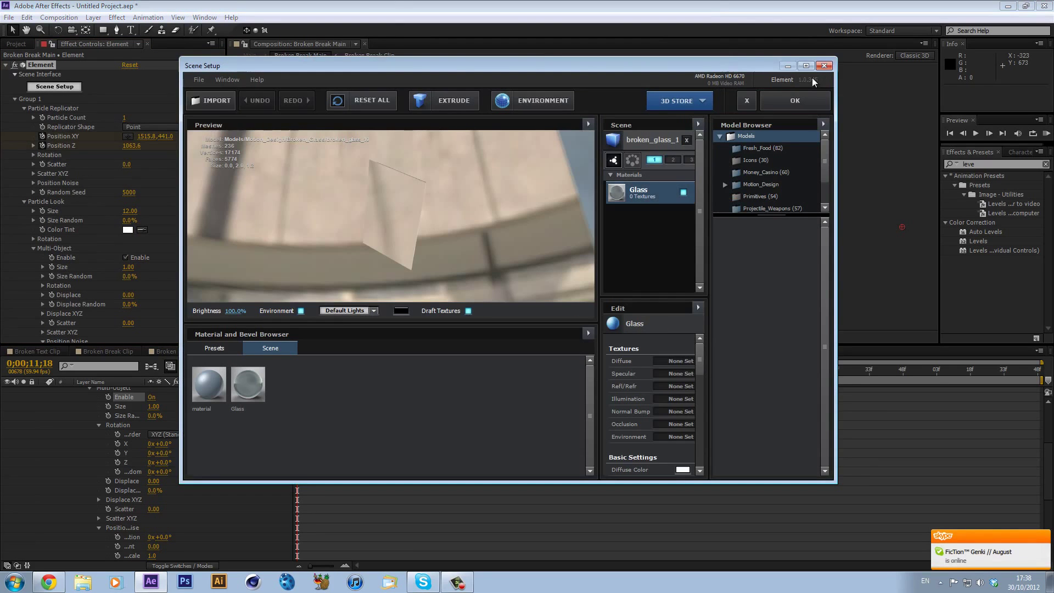
- Close Scene Setup and return to the Element effect settings in After Effects
{"action": "left_click", "coordinate": [803, 101]}
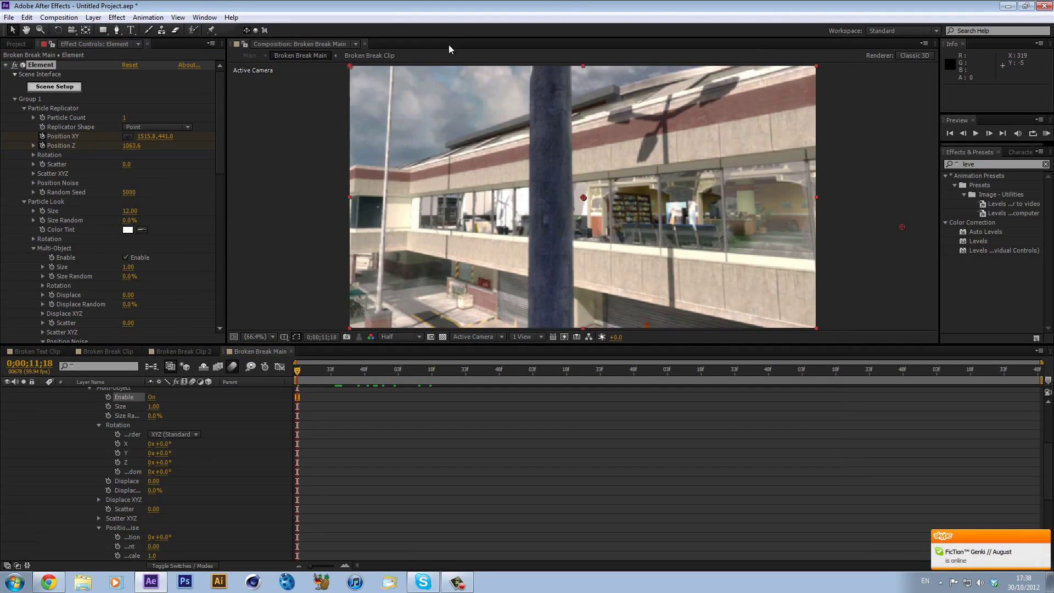
{"action": "left_click", "coordinate": [456, 583]}
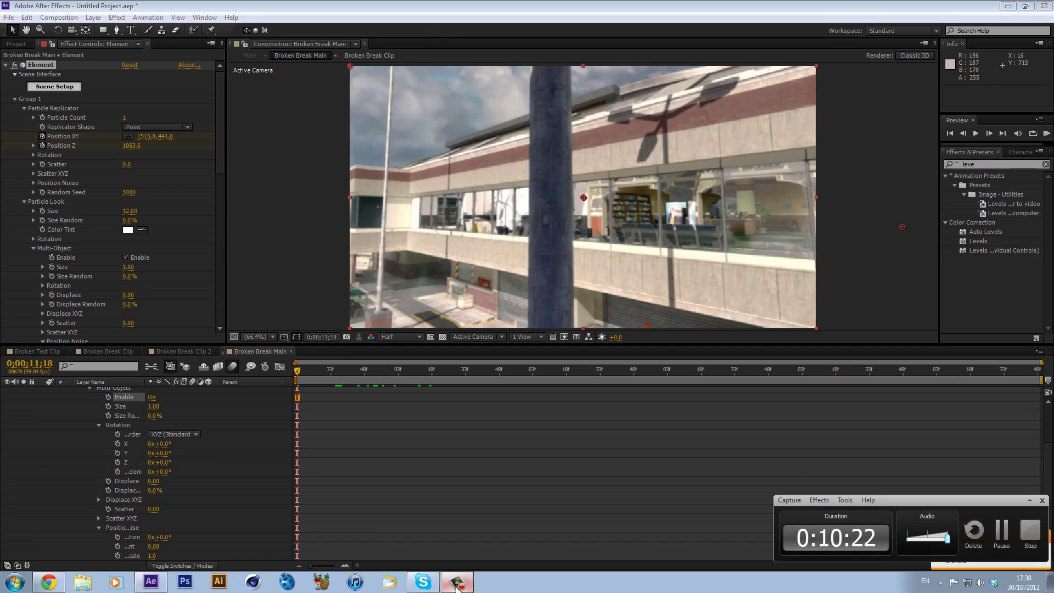
{"action": "left_click", "coordinate": [176, 287]}
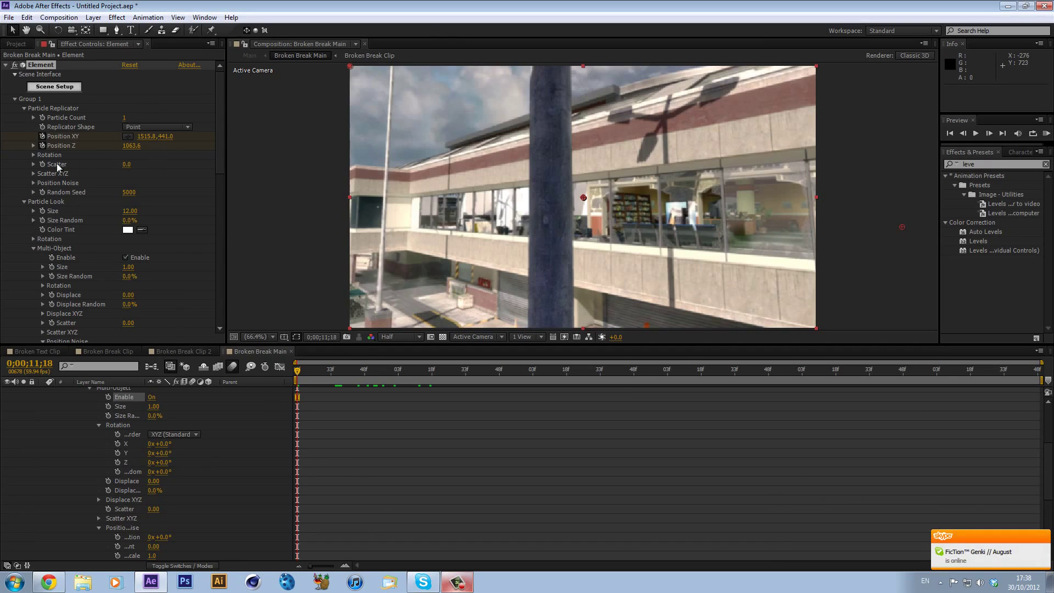
{"action": "scroll", "coordinate": [65, 252], "scroll_direction": "down", "scroll_amount": 1}
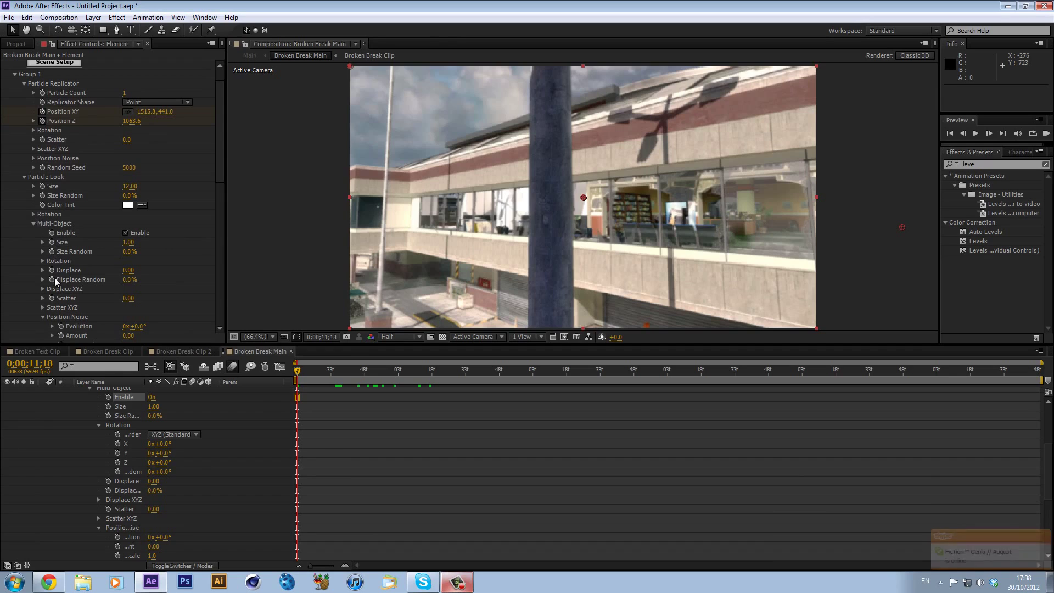
{"action": "scroll", "coordinate": [57, 260], "scroll_direction": "down", "scroll_amount": 2}
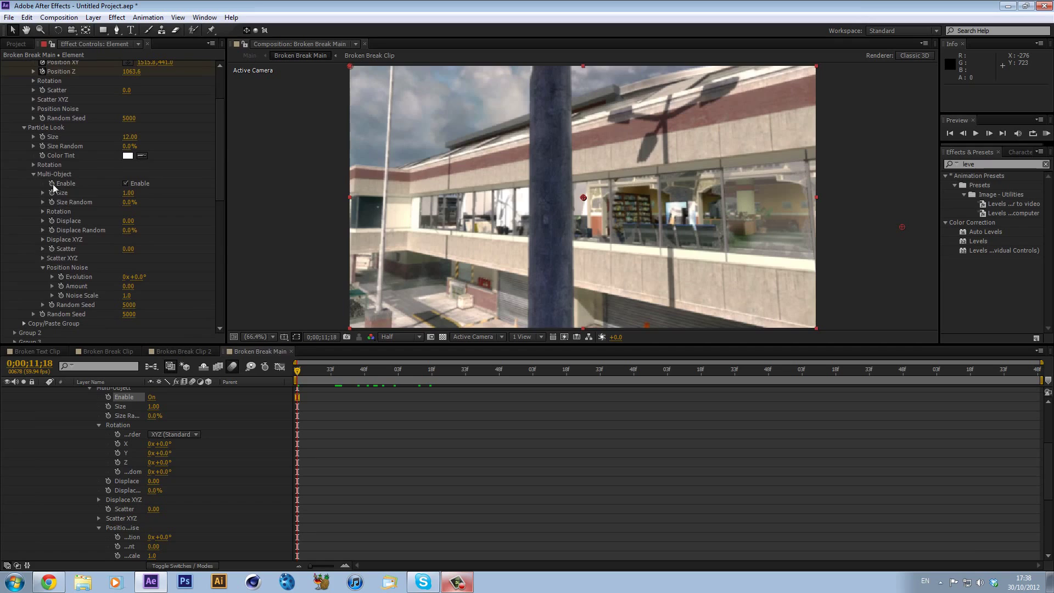
- Keyframe Multi-Object Rotation Random (0°) and Scatter (0.00), then show keyed properties with U
{"action": "left_click", "coordinate": [42, 211]}
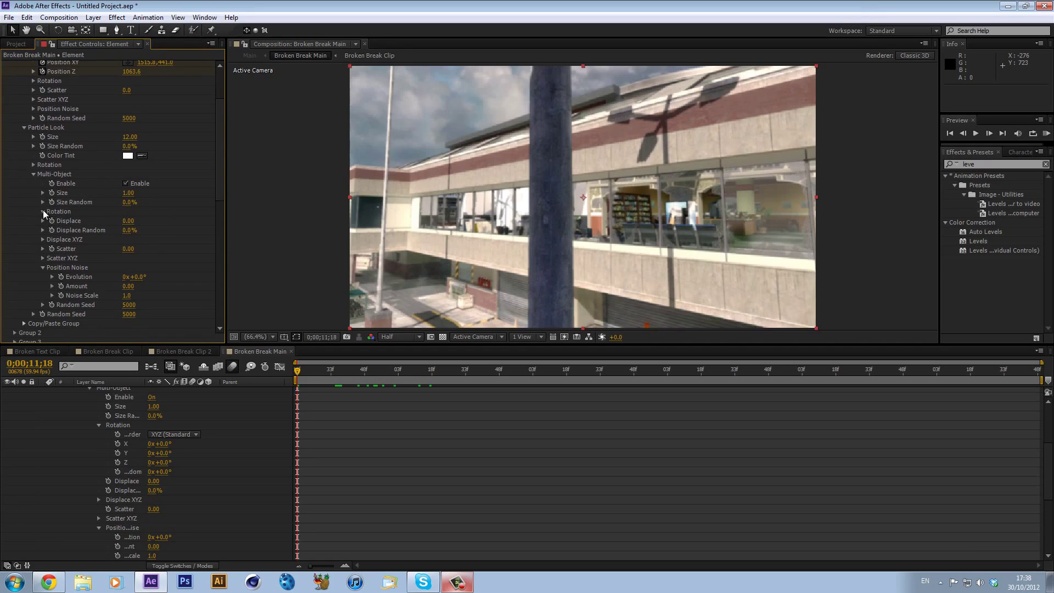
{"action": "left_click", "coordinate": [61, 257]}
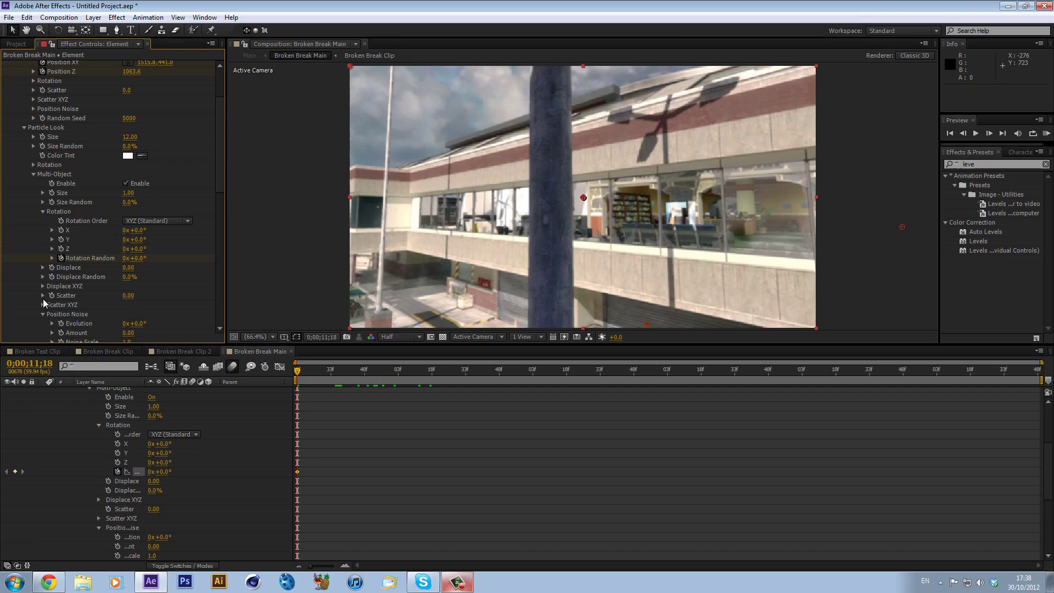
{"action": "left_click", "coordinate": [52, 295]}
{"action": "scroll", "coordinate": [321, 452], "scroll_direction": "up", "scroll_amount": 2}
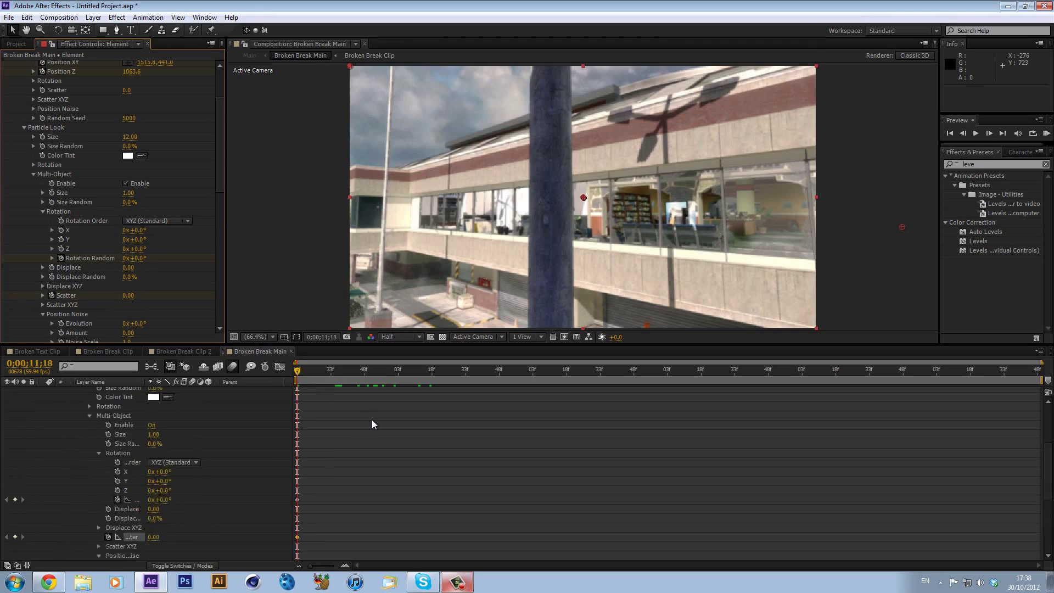
{"action": "key", "text": "u"}
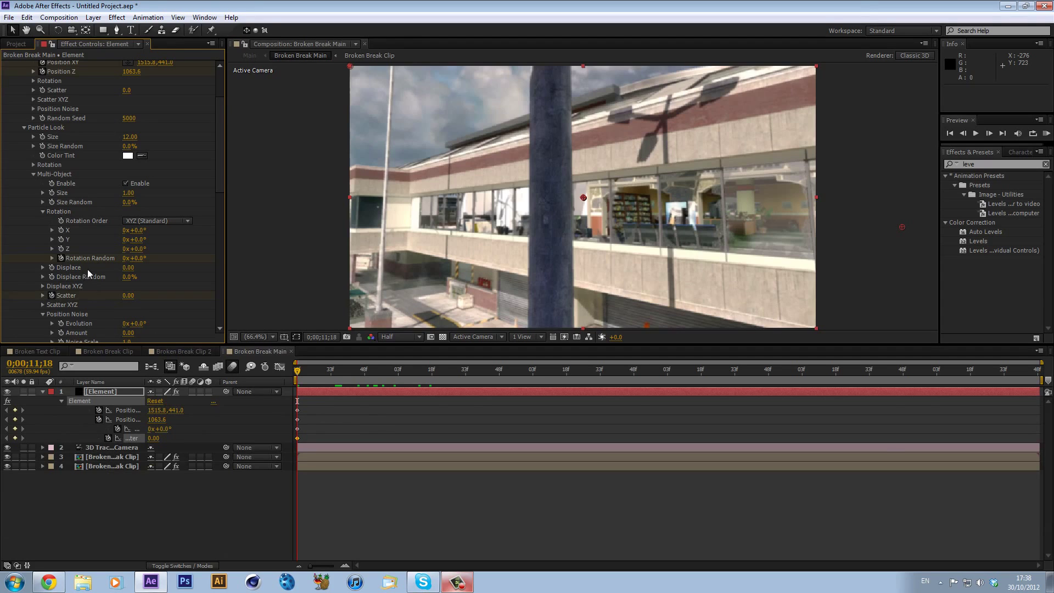
- Scrub through later frames of the shot, up to 0;00;12;47
{"action": "left_click", "coordinate": [42, 267]}
{"action": "left_click", "coordinate": [42, 267]}
{"action": "left_click", "coordinate": [324, 375]}
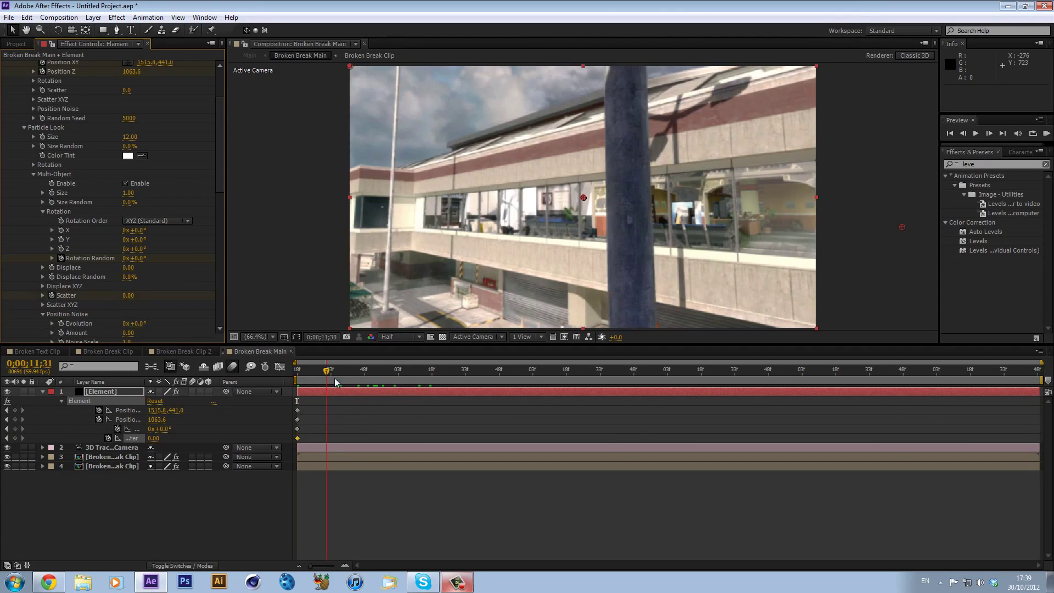
{"action": "left_click_drag", "start_coordinate": [335, 381], "coordinate": [390, 392]}
{"action": "left_click", "coordinate": [497, 376]}
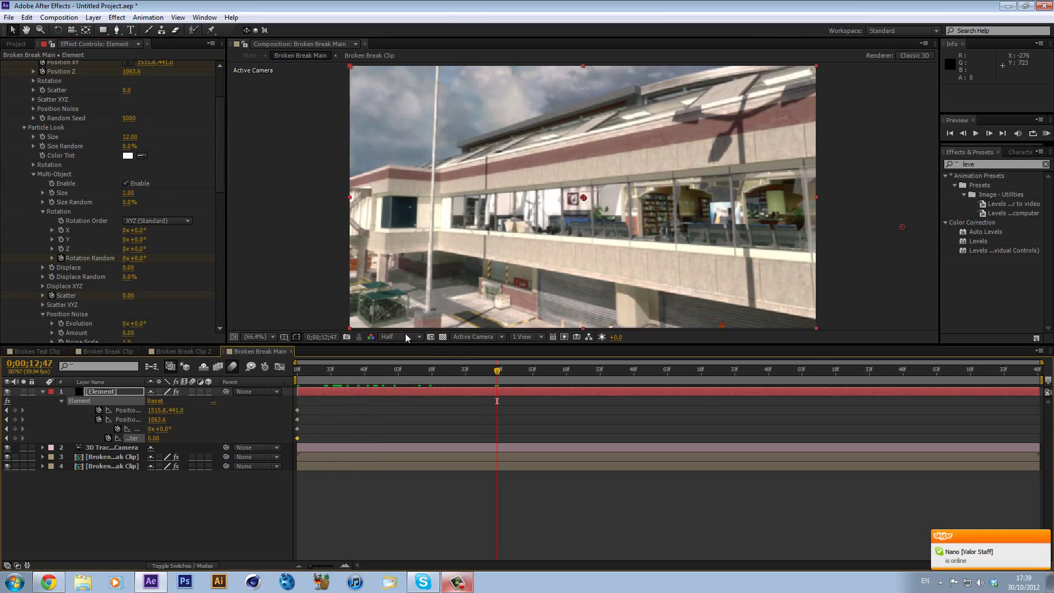
{"action": "scroll", "coordinate": [132, 138], "scroll_direction": "up", "scroll_amount": 3}
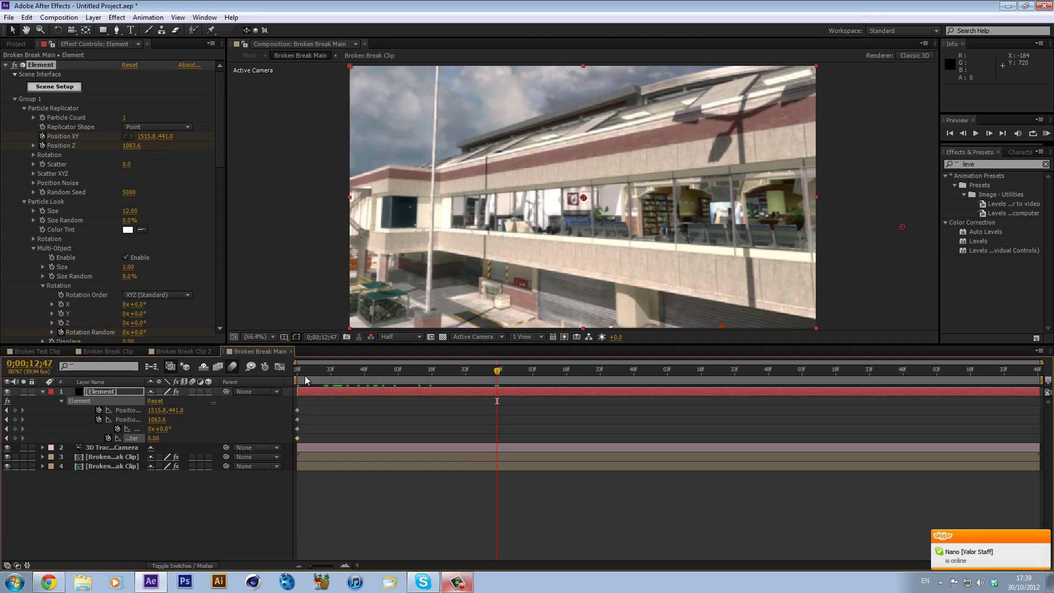
- At the first frame, set Position XY to 1085.8, 441.0, then advance to 0;00;12;29
{"action": "left_click_drag", "start_coordinate": [305, 375], "coordinate": [271, 377]}
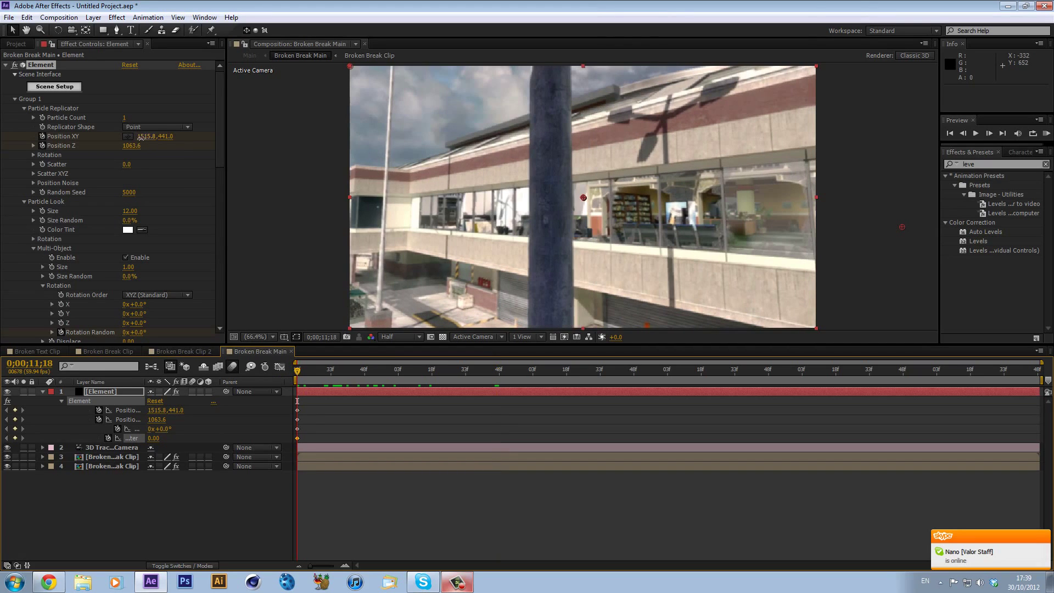
{"action": "mouse_move", "coordinate": [145, 136]}
{"action": "left_mouse_down"}
{"action": "mouse_move", "coordinate": [1, 159]}
{"action": "mouse_move", "coordinate": [131, 117]}
{"action": "mouse_move", "coordinate": [97, 146]}
{"action": "left_mouse_up"}
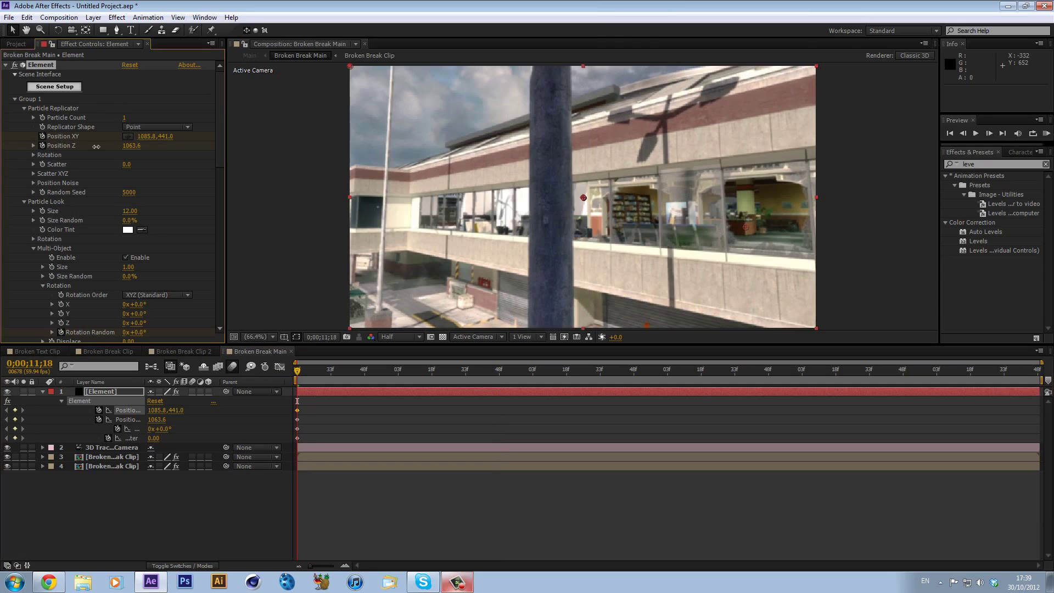
{"action": "left_click_drag", "start_coordinate": [378, 371], "coordinate": [452, 372]}
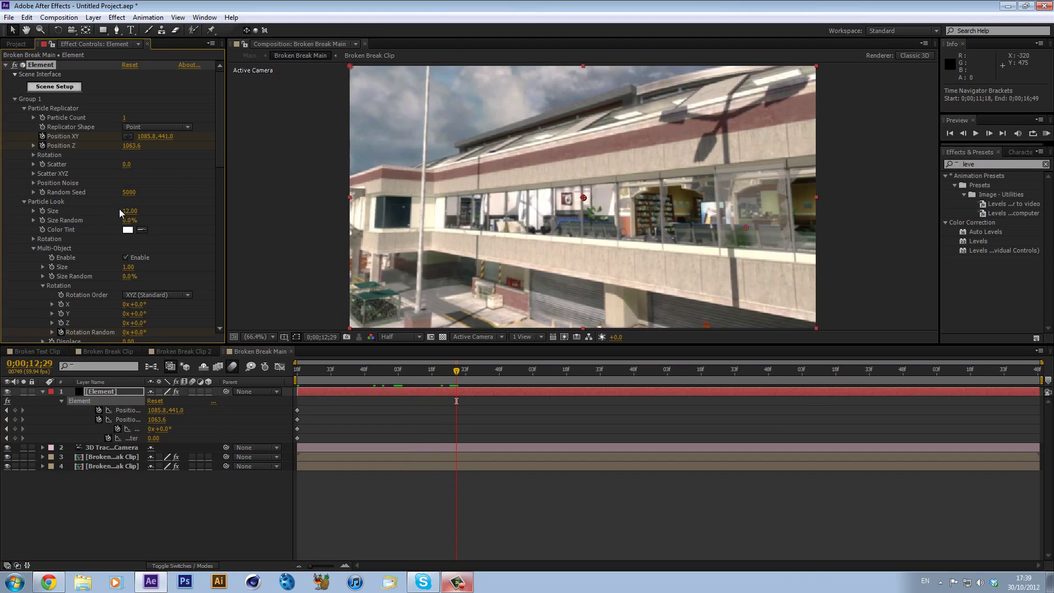
- At the later frame, set Rotation Random to 298° and increase Scatter to spread the shards
{"action": "key", "text": "ctrl+z"}
{"action": "scroll", "coordinate": [122, 228], "scroll_direction": "down", "scroll_amount": 3}
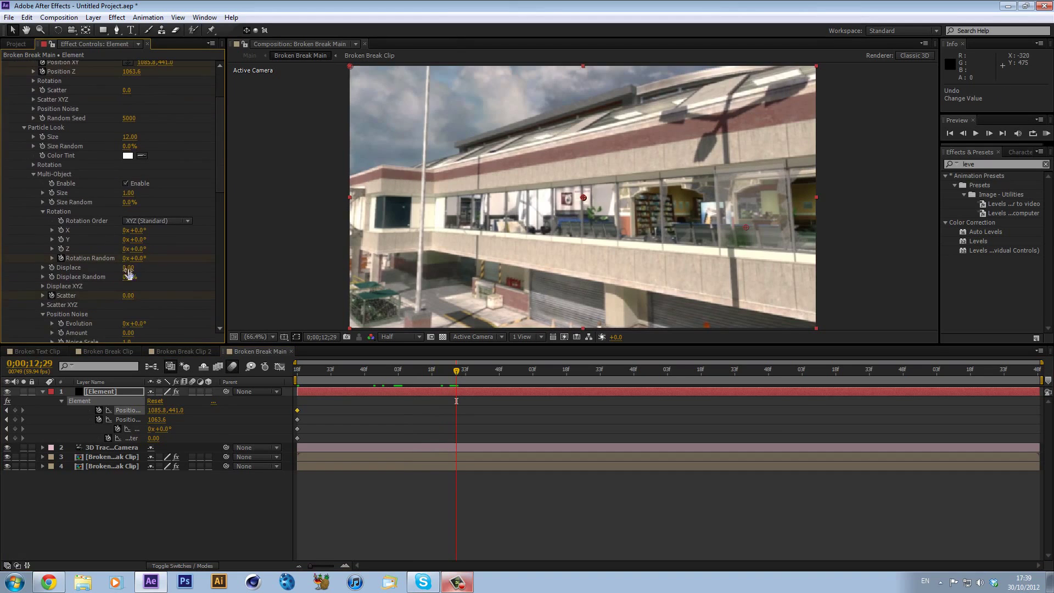
{"action": "left_click_drag", "start_coordinate": [138, 257], "coordinate": [693, 221]}
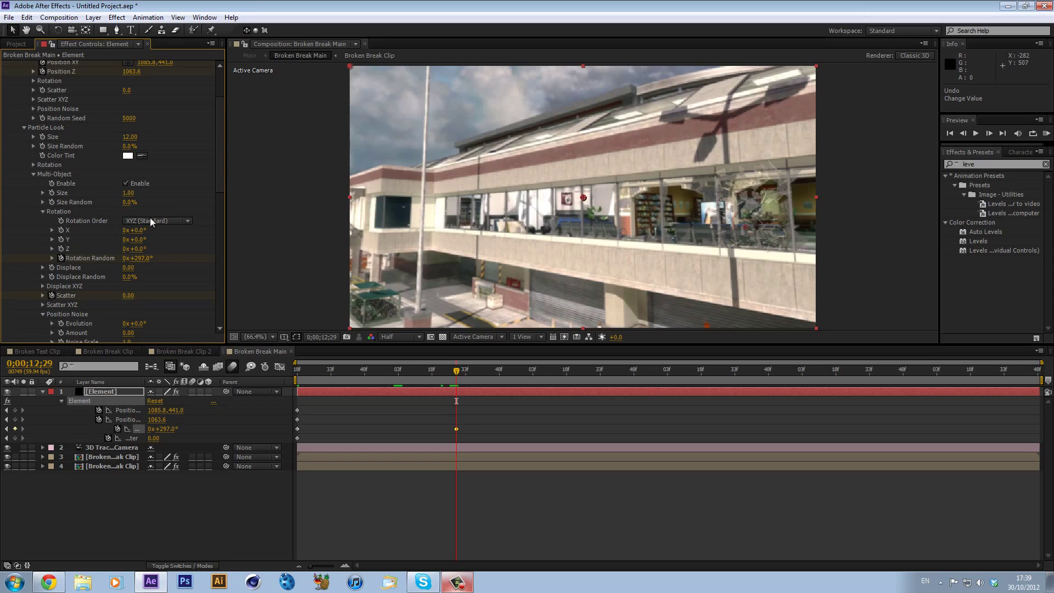
{"action": "left_click_drag", "start_coordinate": [141, 261], "coordinate": [142, 262]}
{"action": "left_click_drag", "start_coordinate": [132, 297], "coordinate": [312, 272]}
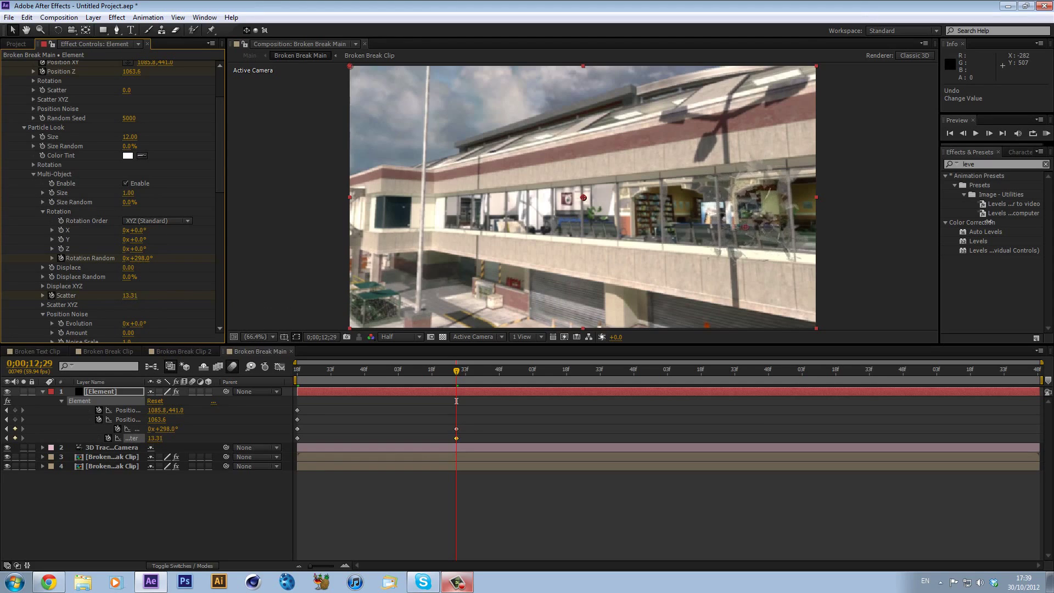
{"action": "left_click_drag", "start_coordinate": [146, 297], "coordinate": [168, 325]}
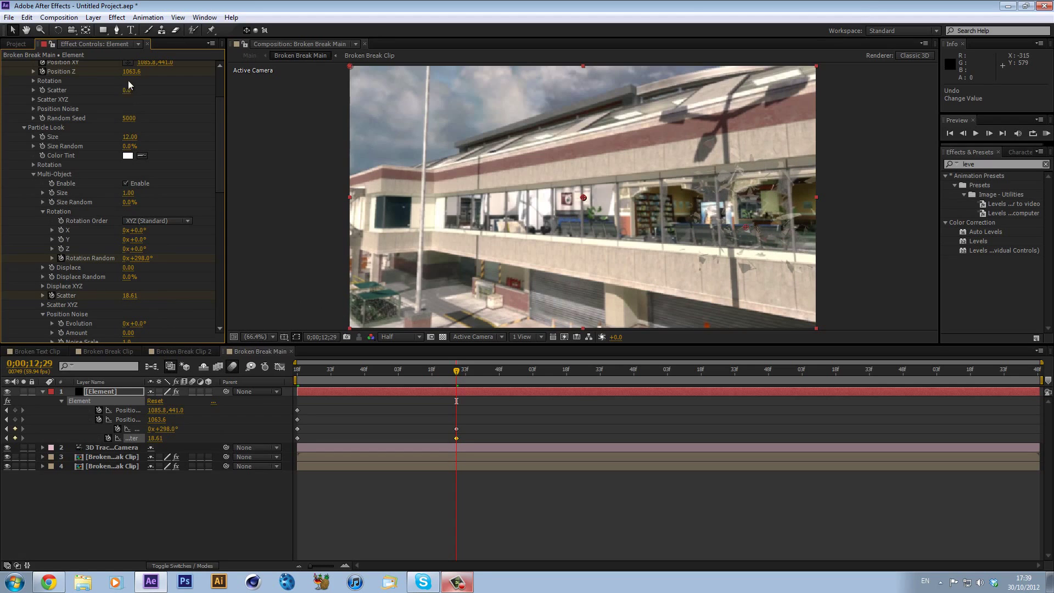
{"action": "scroll", "coordinate": [132, 92], "scroll_direction": "up", "scroll_amount": 2}
- Bring the Element to Position Z 403.6 and move it left to X 923.8
{"action": "left_click_drag", "start_coordinate": [132, 124], "coordinate": [153, 156]}
{"action": "left_click_drag", "start_coordinate": [153, 111], "coordinate": [62, 118]}
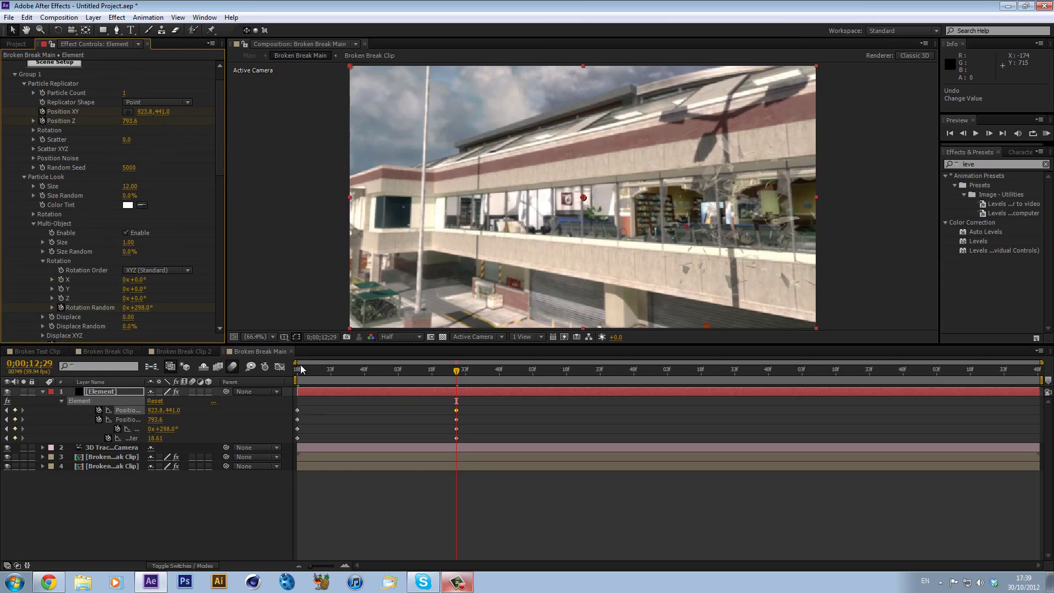
{"action": "mouse_move", "coordinate": [300, 370]}
{"action": "left_mouse_down"}
{"action": "mouse_move", "coordinate": [430, 371]}
{"action": "mouse_move", "coordinate": [297, 371]}
{"action": "left_mouse_up"}
- Preview the shard animation across the clip and select the Element layer
{"action": "left_click", "coordinate": [111, 456]}
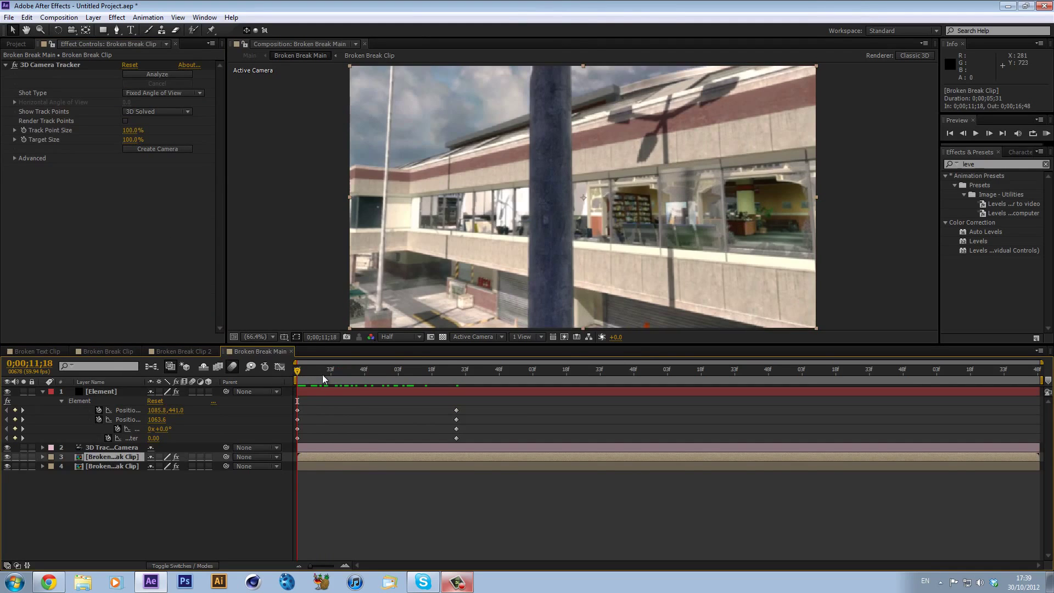
{"action": "left_click_drag", "start_coordinate": [322, 374], "coordinate": [564, 369]}
{"action": "left_click", "coordinate": [298, 366]}
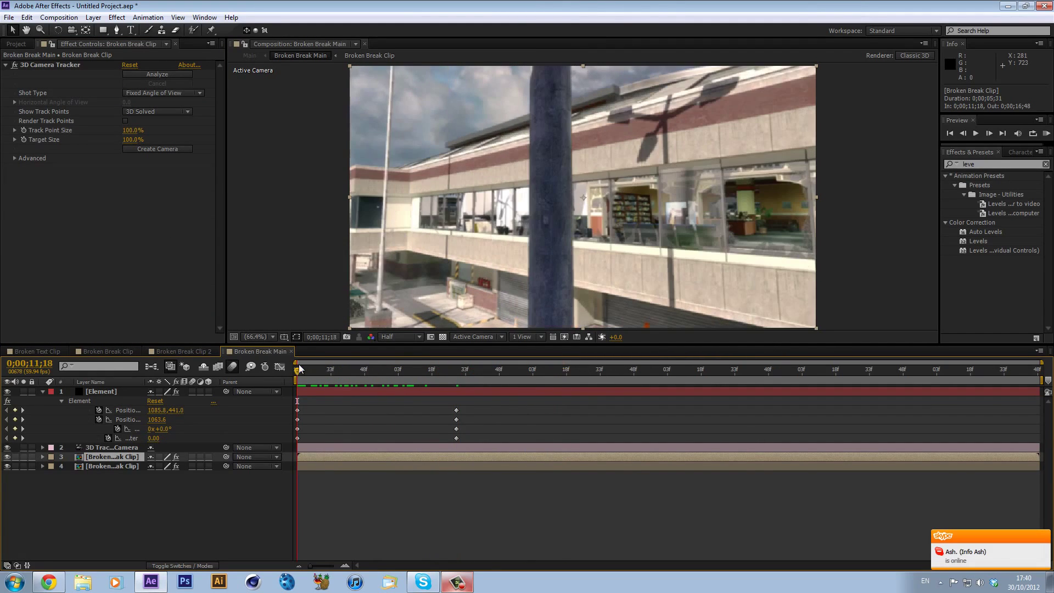
{"action": "left_click", "coordinate": [118, 391]}
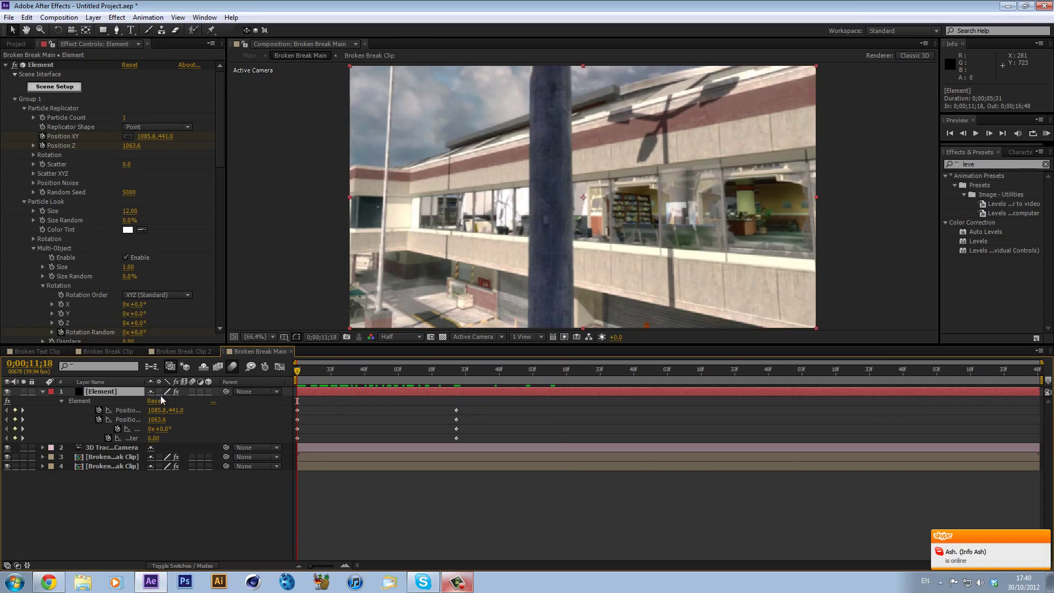
{"action": "left_click", "coordinate": [315, 369]}
{"action": "left_click_drag", "start_coordinate": [325, 375], "coordinate": [299, 379]}
- Duplicate the Element layer and shift the copy's shards left in Position XY
{"action": "key", "text": "ctrl+d"}
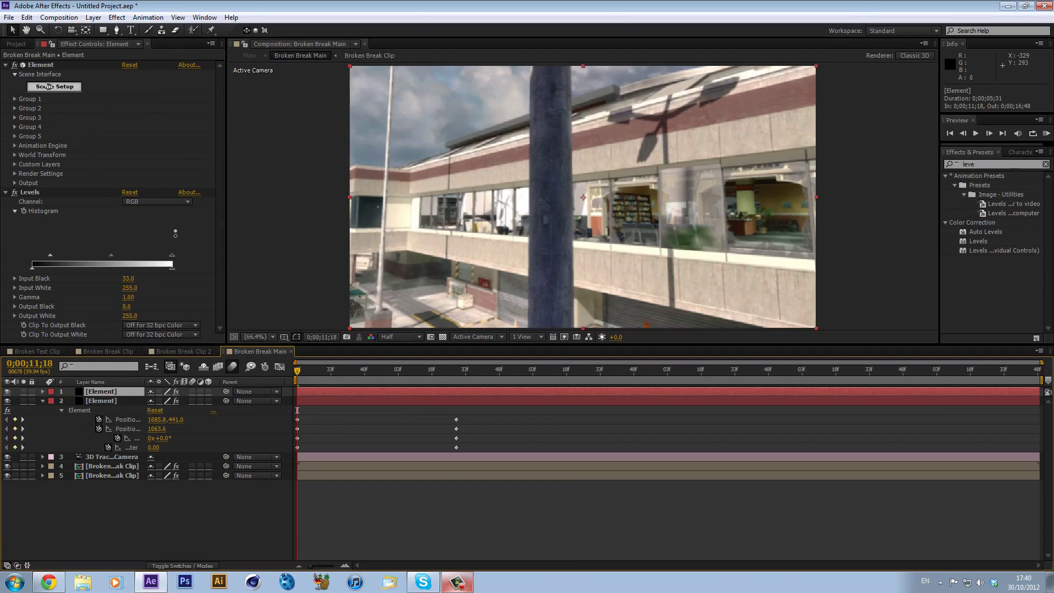
{"action": "left_click", "coordinate": [15, 98]}
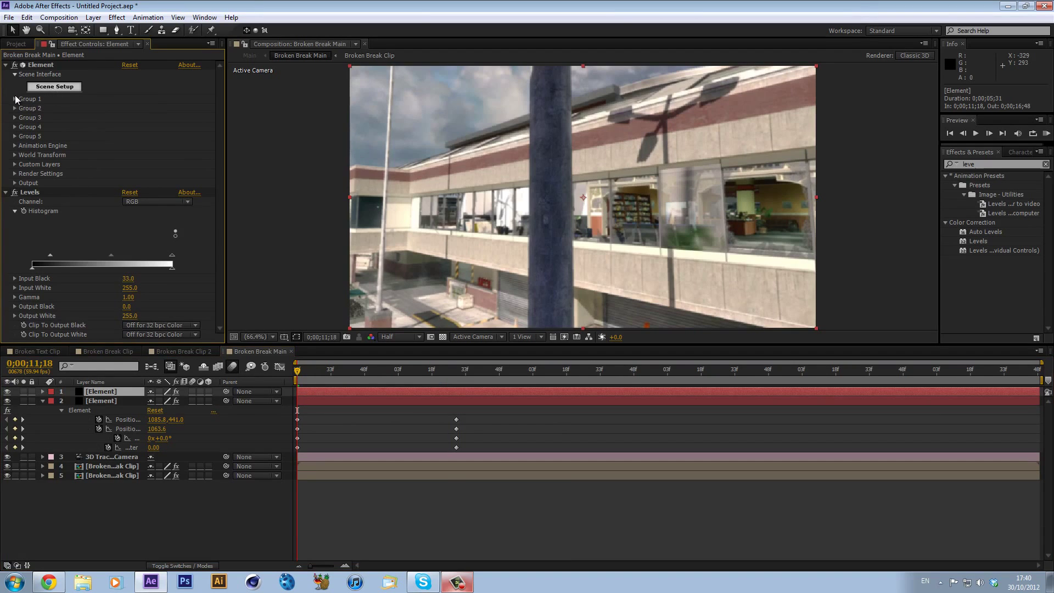
{"action": "left_click", "coordinate": [14, 98]}
{"action": "left_click", "coordinate": [24, 109]}
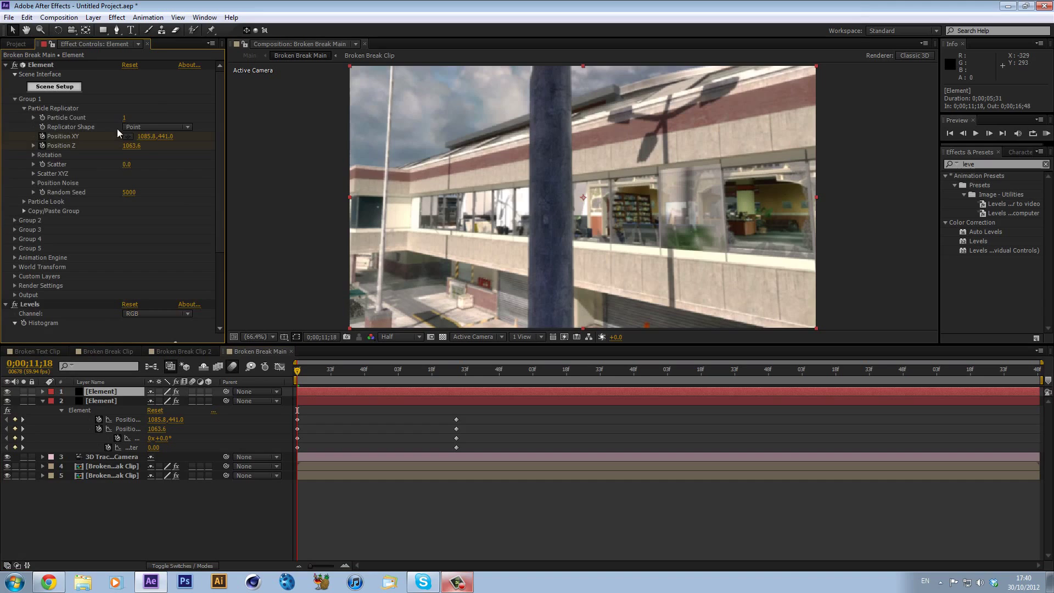
{"action": "left_click_drag", "start_coordinate": [150, 141], "coordinate": [0, 162]}
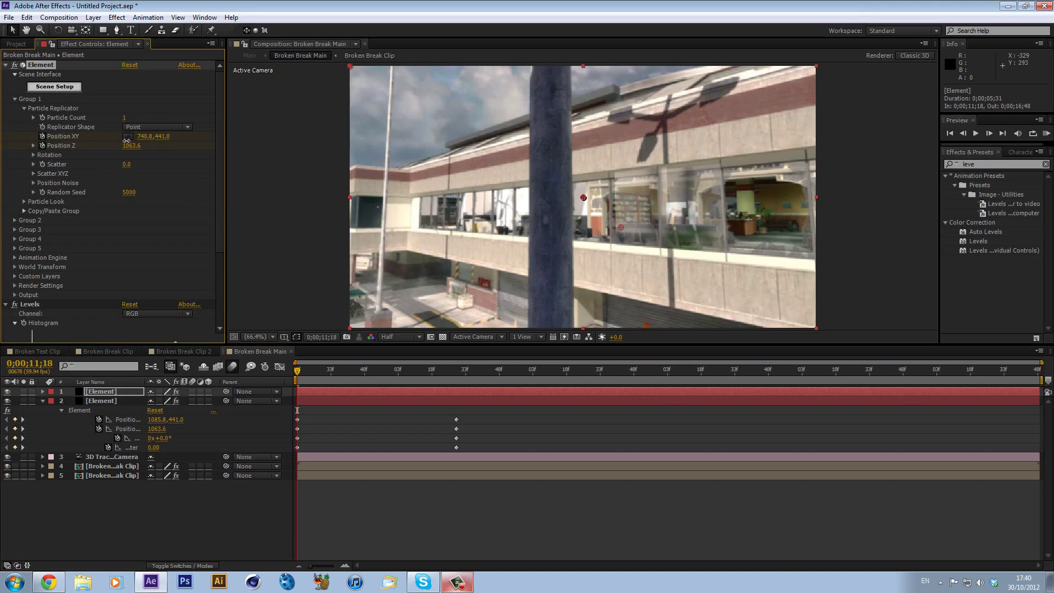
{"action": "left_click_drag", "start_coordinate": [83, 151], "coordinate": [128, 177]}
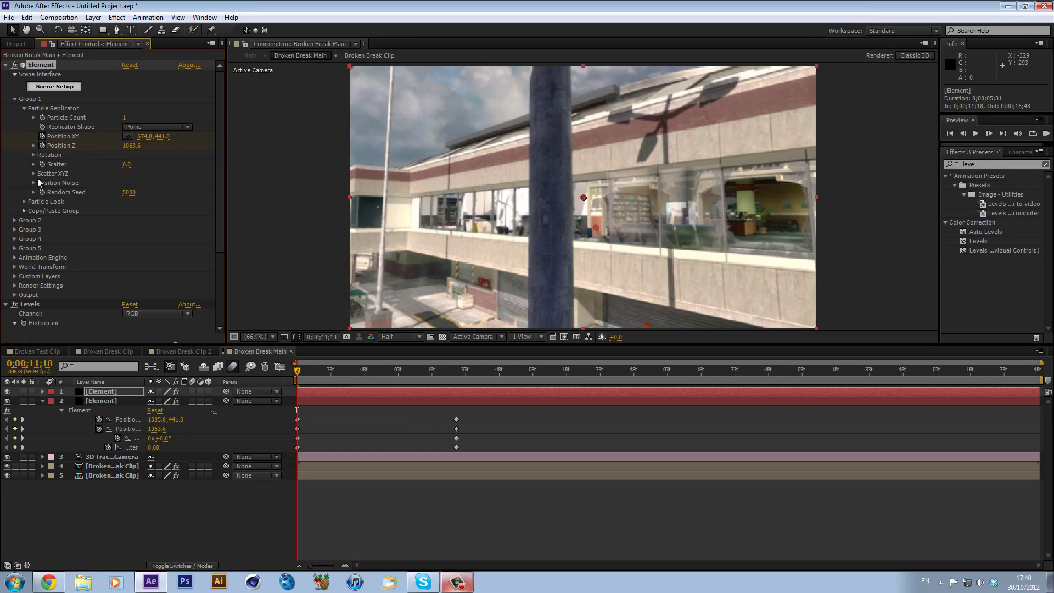
- Reduce the Particle Look size of the copy's shards
{"action": "left_click", "coordinate": [24, 202]}
{"action": "scroll", "coordinate": [148, 205], "scroll_direction": "down", "scroll_amount": 3}
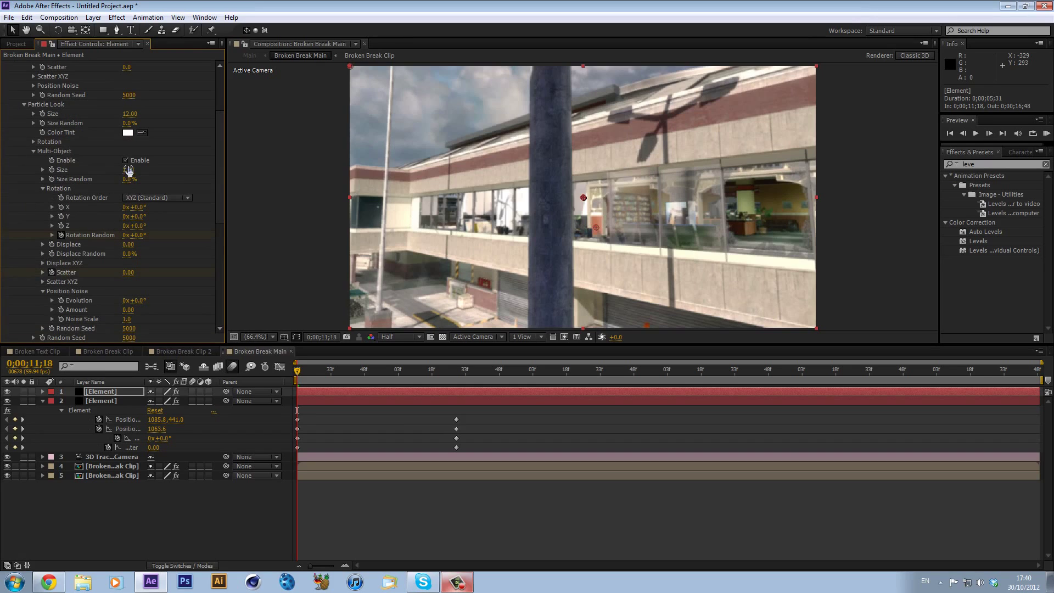
{"action": "scroll", "coordinate": [146, 281], "scroll_direction": "down", "scroll_amount": 1}
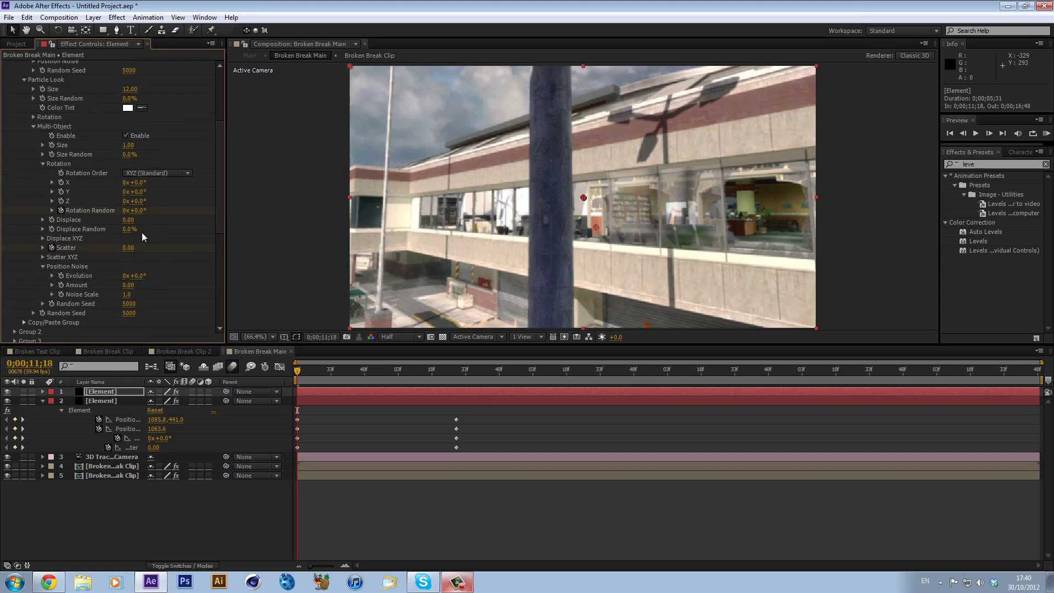
{"action": "scroll", "coordinate": [138, 223], "scroll_direction": "up", "scroll_amount": 1}
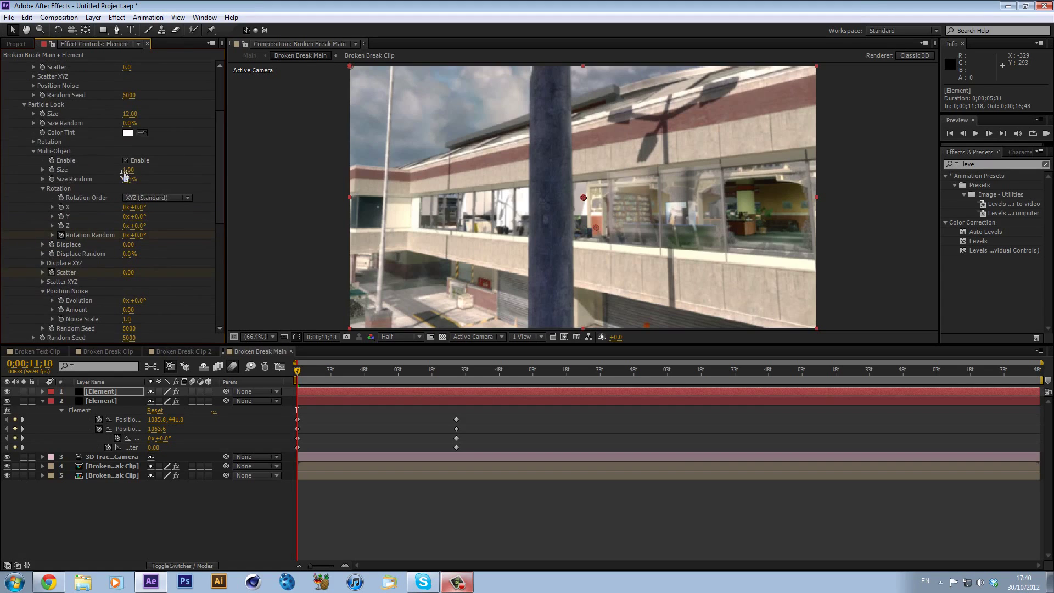
{"action": "scroll", "coordinate": [116, 168], "scroll_direction": "up", "scroll_amount": 1}
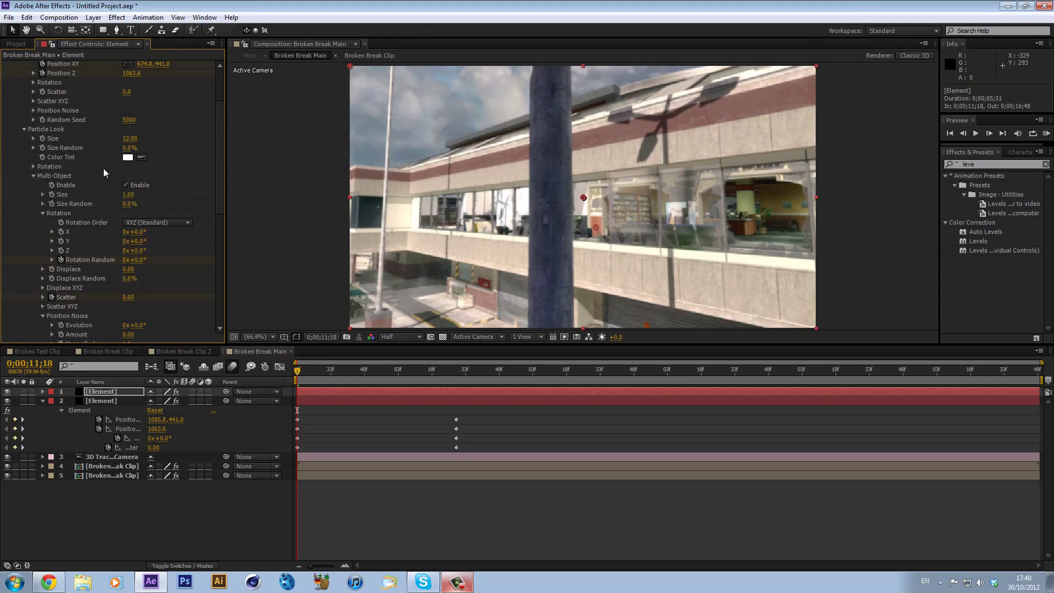
{"action": "left_click_drag", "start_coordinate": [130, 195], "coordinate": [131, 195]}
{"action": "key", "text": "ctrl+z"}
{"action": "left_click_drag", "start_coordinate": [132, 141], "coordinate": [64, 110]}
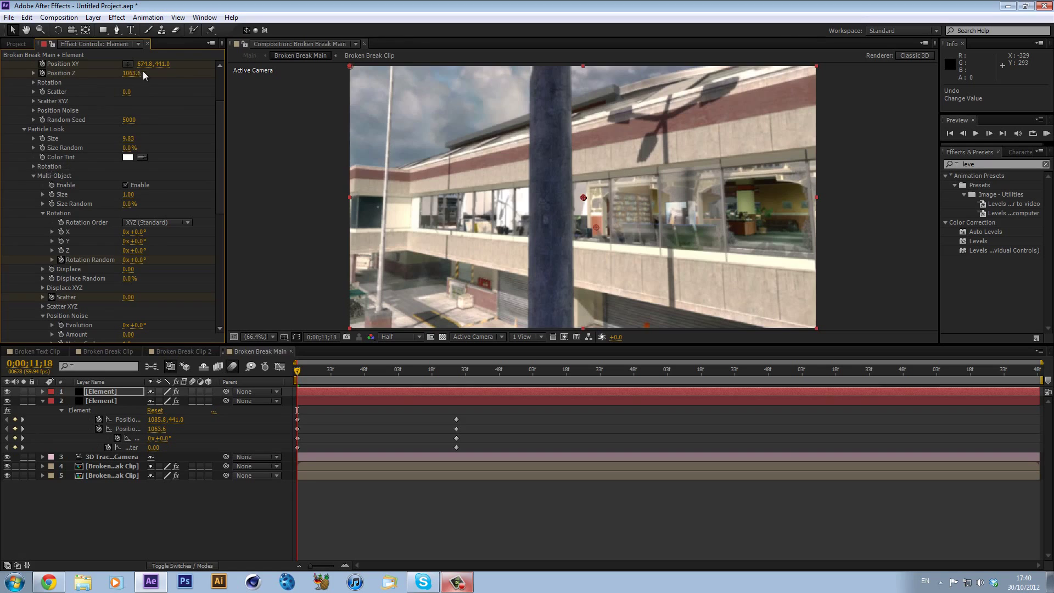
- At 0;00;12;29, move the copy to XY 553.8, 441.0 and set Rotation Random to 225°
{"action": "scroll", "coordinate": [142, 74], "scroll_direction": "up", "scroll_amount": 2}
{"action": "left_click_drag", "start_coordinate": [141, 89], "coordinate": [144, 88]}
{"action": "left_click", "coordinate": [458, 369]}
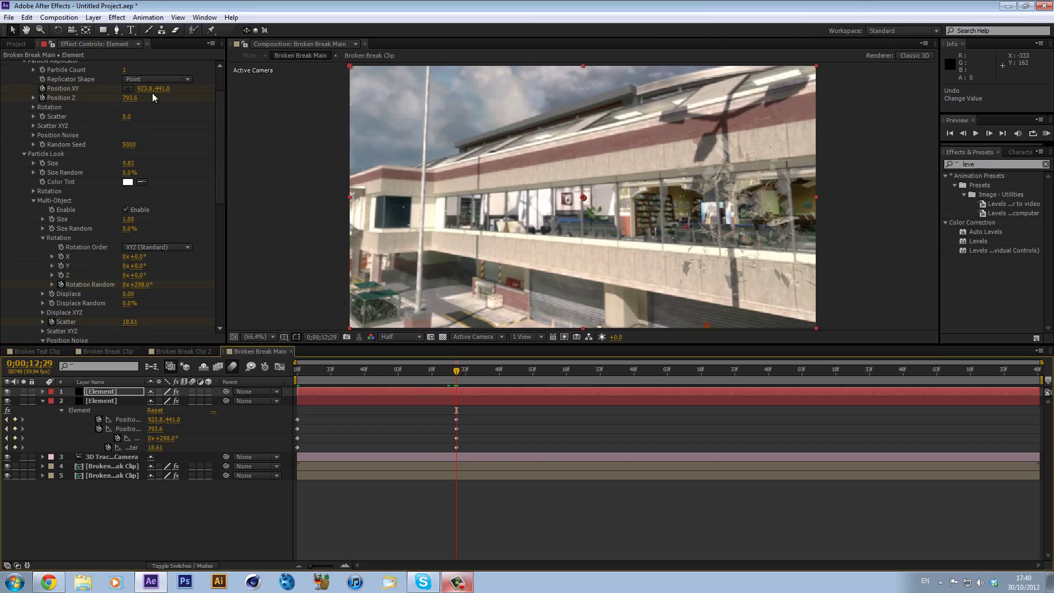
{"action": "left_click_drag", "start_coordinate": [156, 89], "coordinate": [132, 89]}
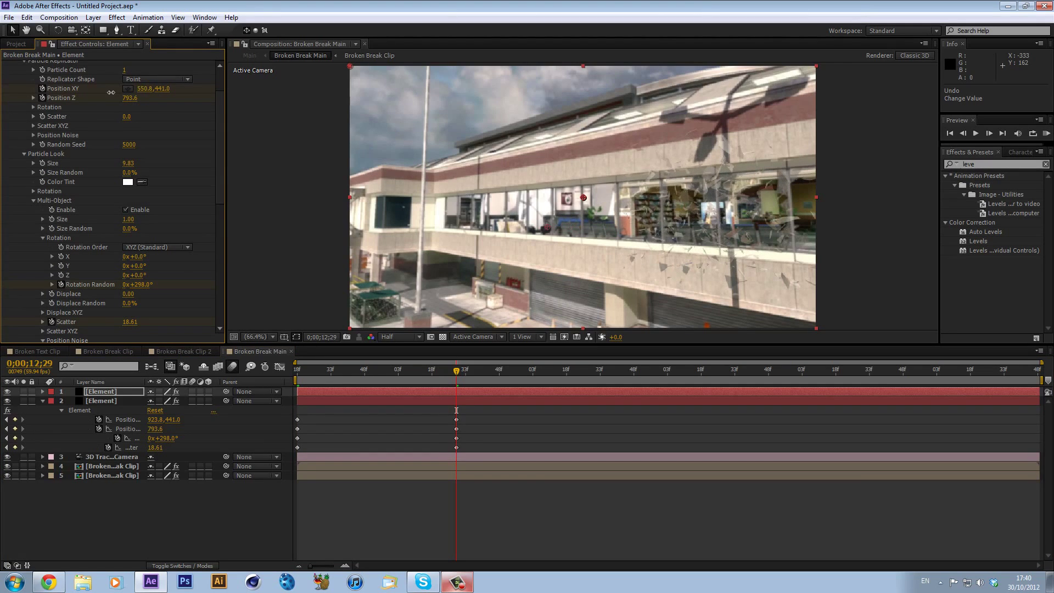
{"action": "left_click_drag", "start_coordinate": [137, 288], "coordinate": [185, 278]}
{"action": "scroll", "coordinate": [144, 282], "scroll_direction": "down", "scroll_amount": 3}
{"action": "left_click_drag", "start_coordinate": [388, 373], "coordinate": [265, 406]}
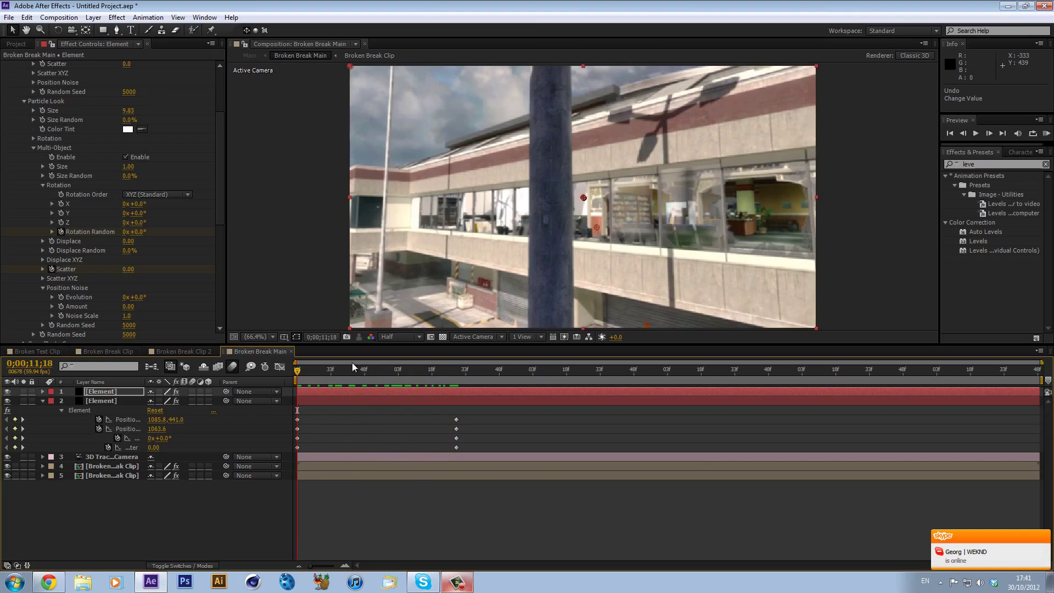
- Duplicate the blurred footage layer, move the copy above the Element layers, and delete its Fast Blur
{"action": "left_click", "coordinate": [345, 370]}
{"action": "left_click_drag", "start_coordinate": [314, 375], "coordinate": [330, 378]}
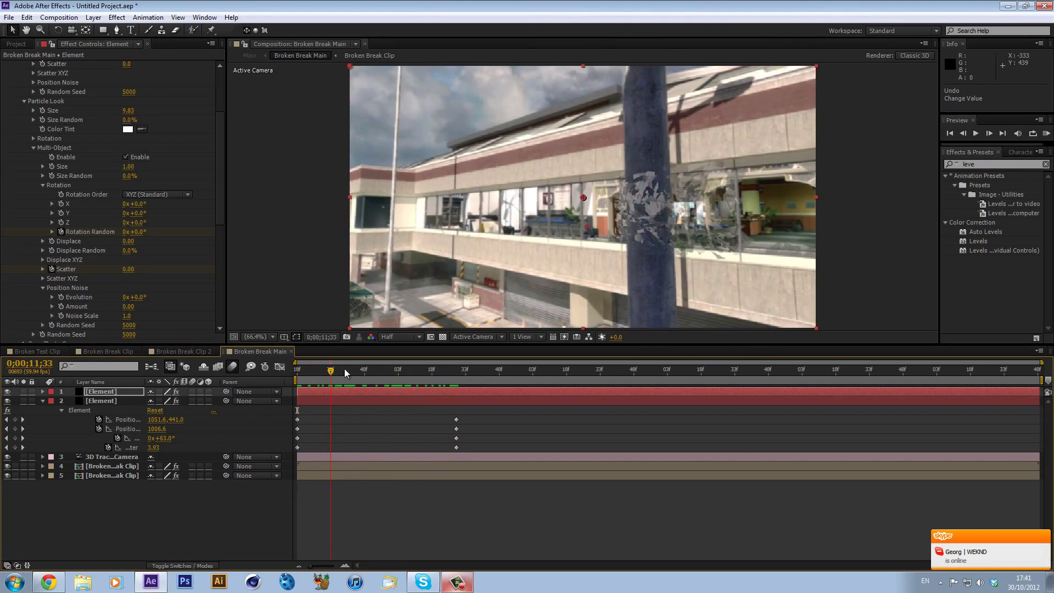
{"action": "left_click", "coordinate": [330, 477]}
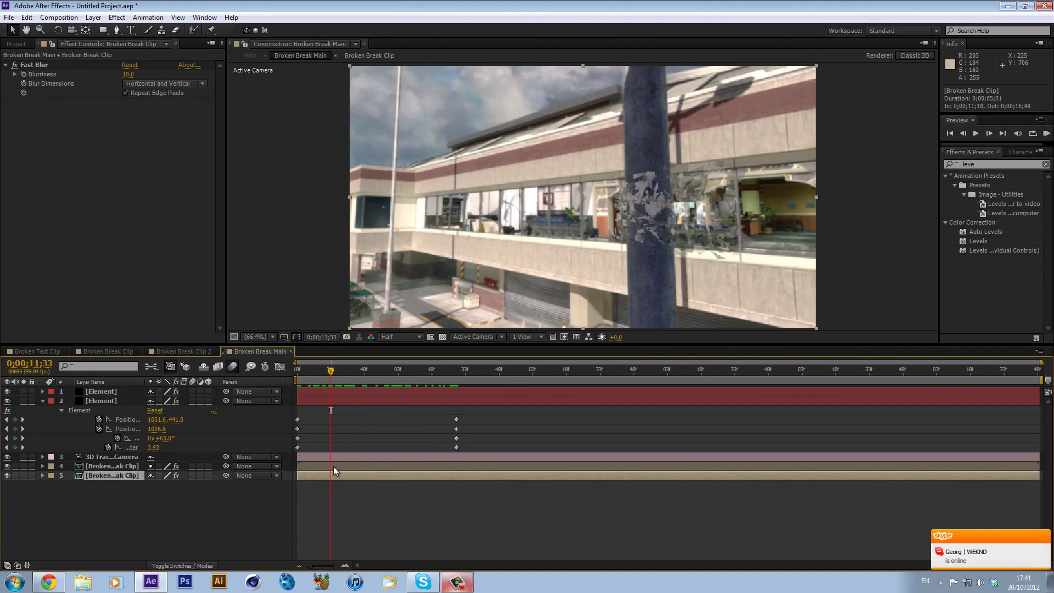
{"action": "left_click", "coordinate": [334, 466]}
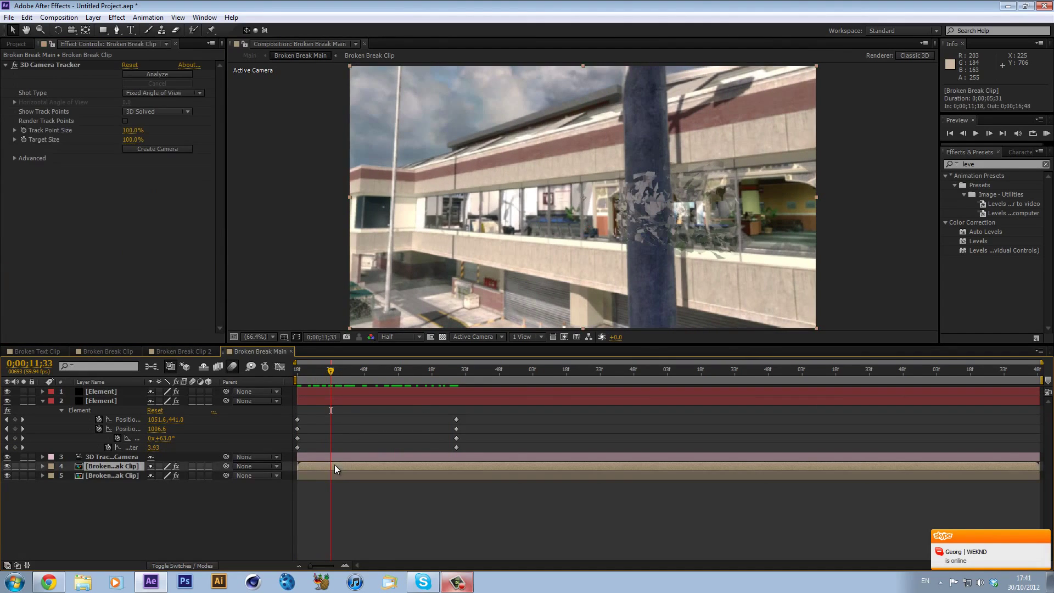
{"action": "left_click", "coordinate": [10, 477]}
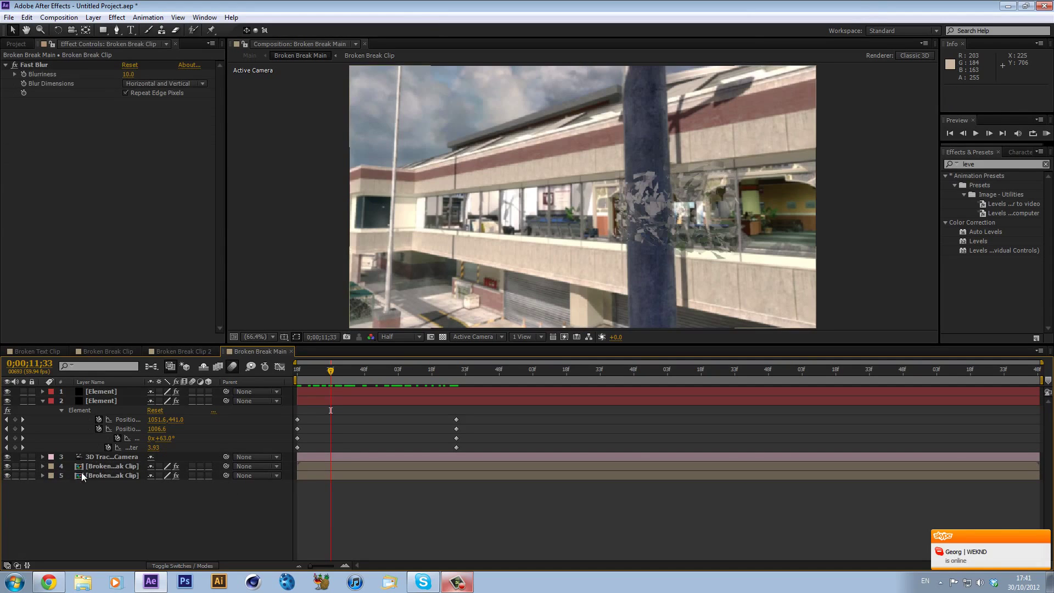
{"action": "key", "text": "ctrl+d"}
{"action": "left_click_drag", "start_coordinate": [104, 476], "coordinate": [125, 387]}
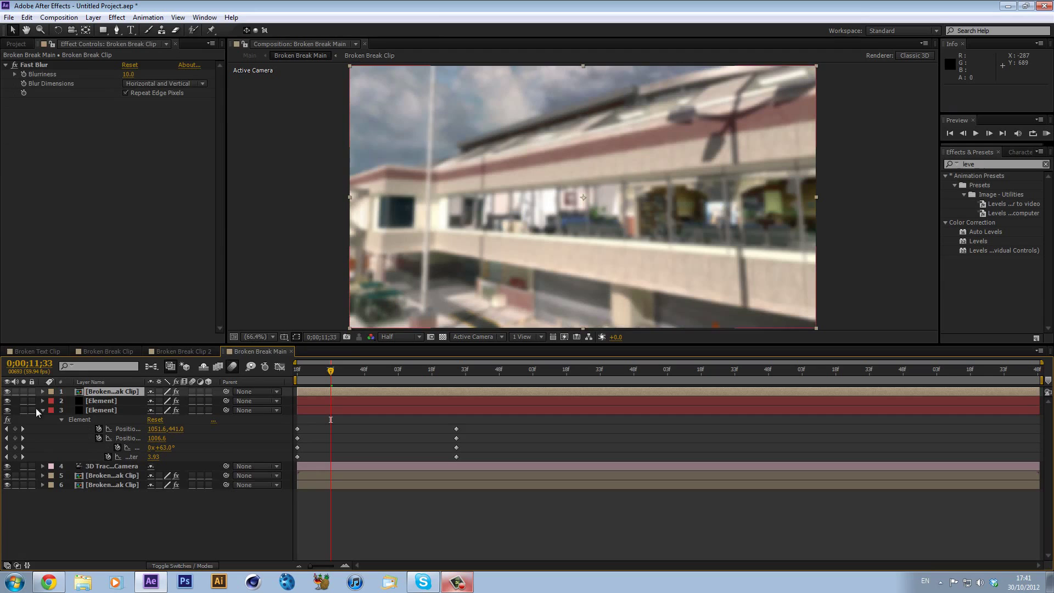
{"action": "left_click", "coordinate": [73, 65]}
{"action": "key", "text": "Delete"}
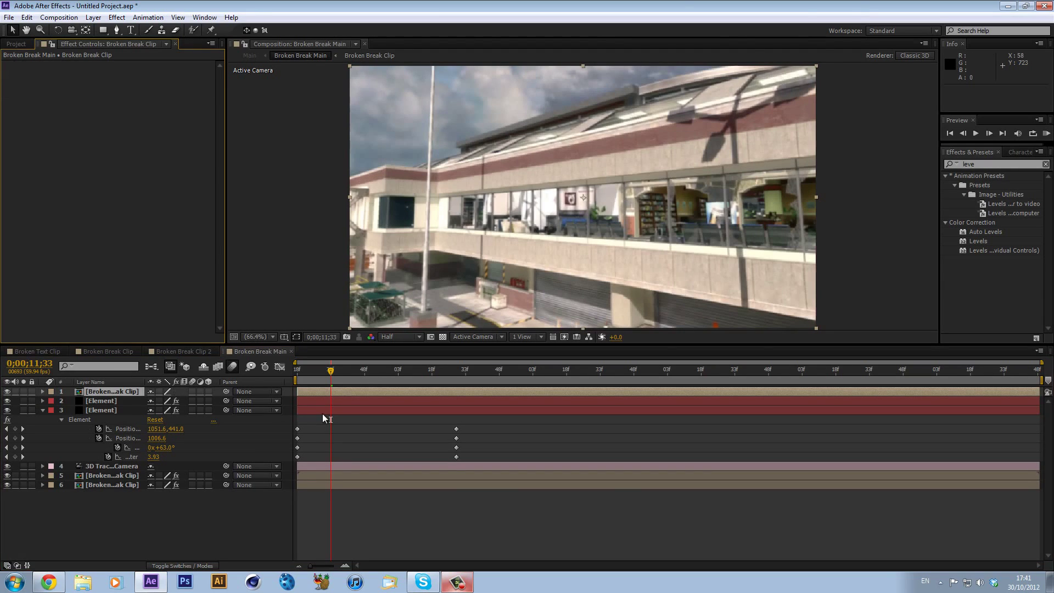
- Toggle the top footage layer to compare, then find a frame where the pole crosses the shards
{"action": "left_click", "coordinate": [301, 374]}
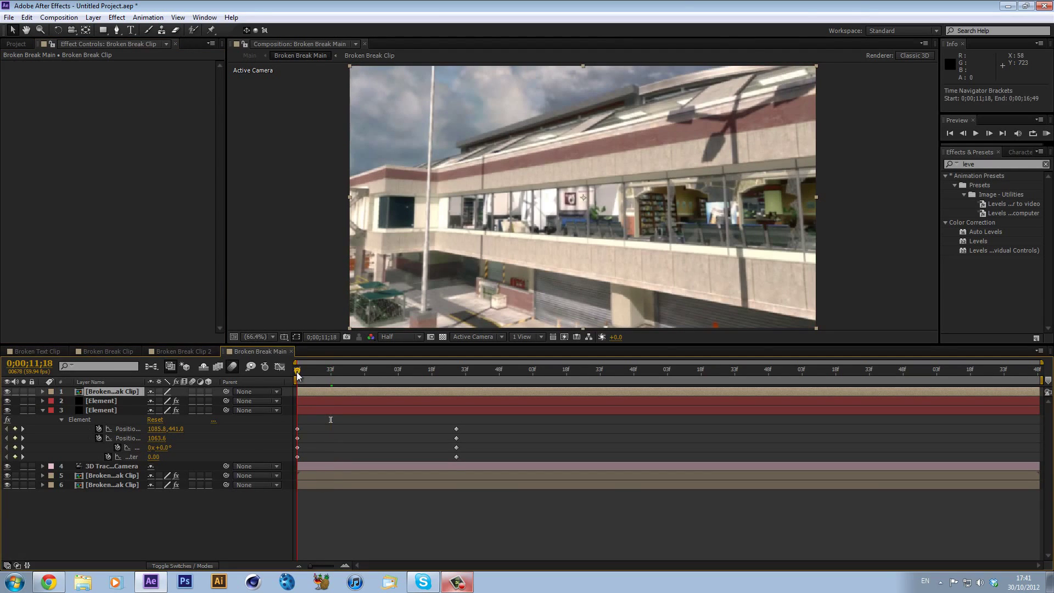
{"action": "left_click", "coordinate": [7, 392]}
{"action": "left_click_drag", "start_coordinate": [399, 378], "coordinate": [315, 395]}
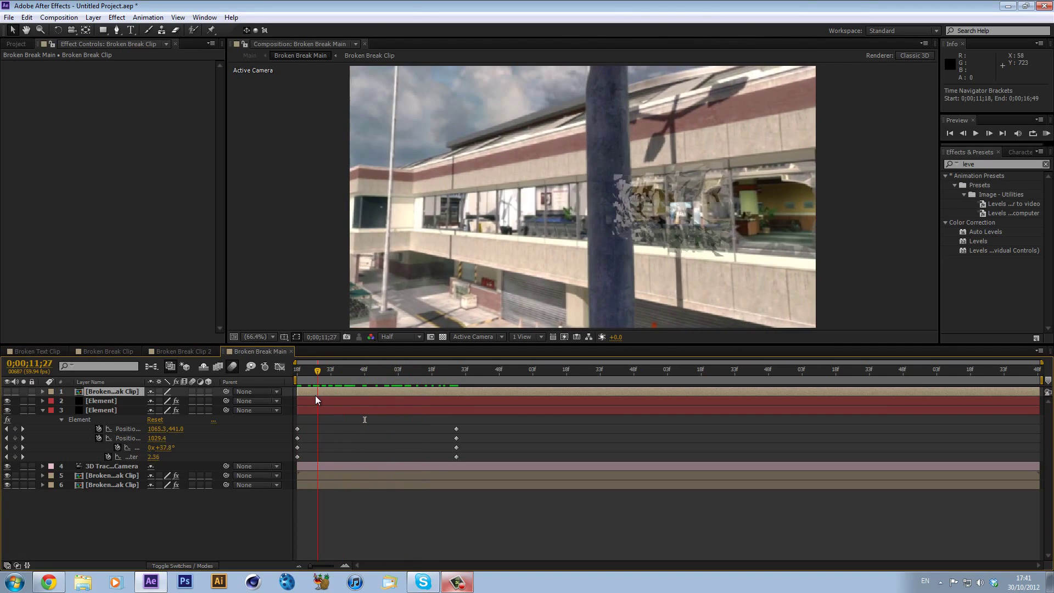
{"action": "left_click", "coordinate": [8, 392]}
{"action": "left_click", "coordinate": [8, 392]}
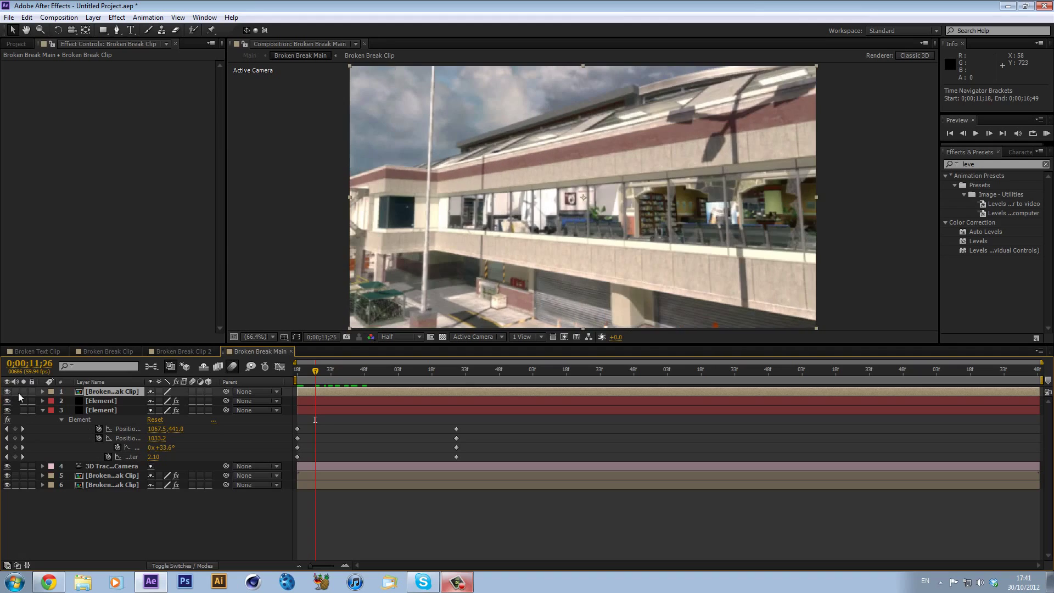
{"action": "right_click", "coordinate": [394, 392]}
{"action": "key", "text": "Escape"}
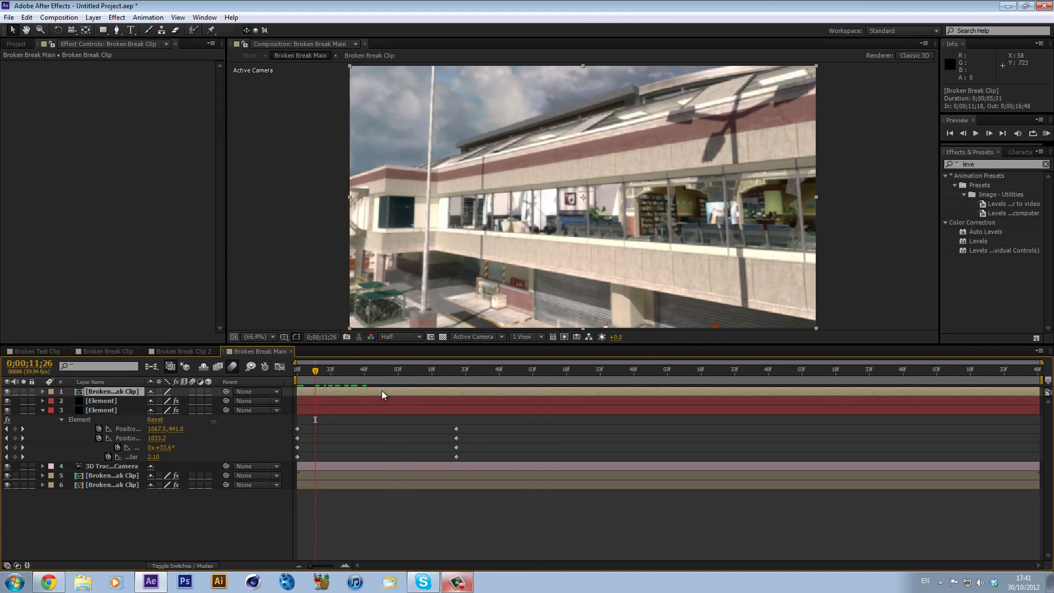
{"action": "key", "text": "ctrl+alt+t"}
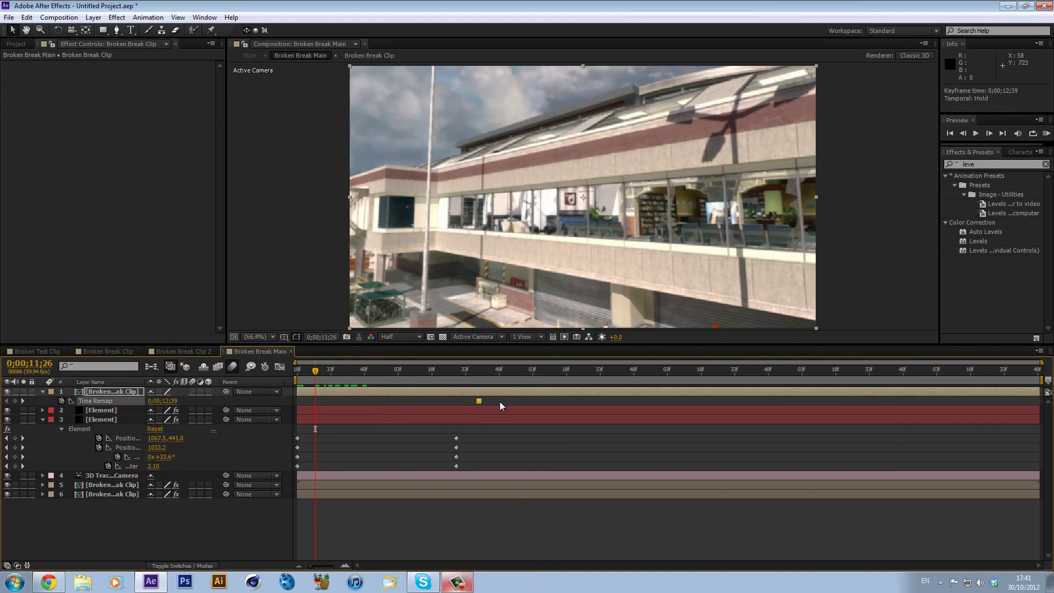
{"action": "key", "text": "ctrl+z"}
{"action": "mouse_move", "coordinate": [335, 370]}
{"action": "left_mouse_down"}
{"action": "mouse_move", "coordinate": [387, 368]}
{"action": "mouse_move", "coordinate": [293, 372]}
{"action": "mouse_move", "coordinate": [386, 378]}
{"action": "mouse_move", "coordinate": [342, 385]}
{"action": "left_mouse_up"}
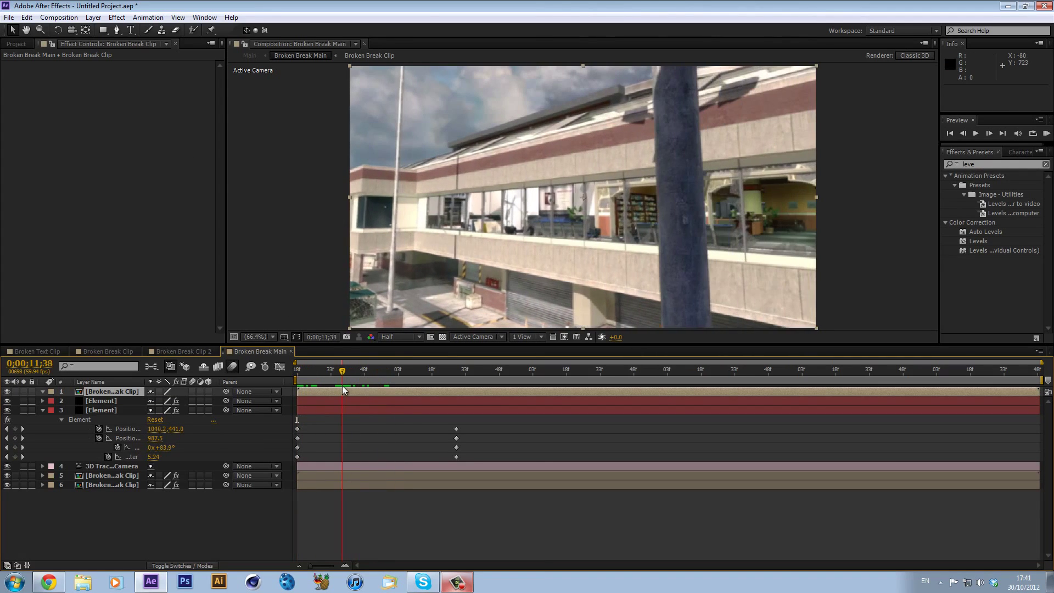
- Draw a four-point pen mask tracing the foreground pole
{"action": "left_click", "coordinate": [116, 31]}
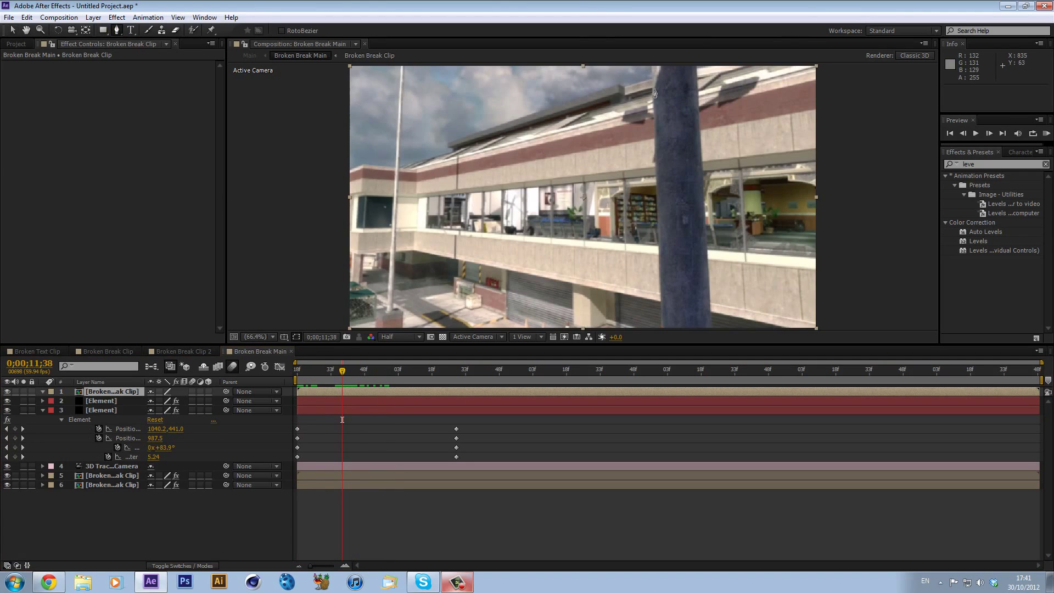
{"action": "scroll", "coordinate": [654, 91], "scroll_direction": "up", "scroll_amount": 1}
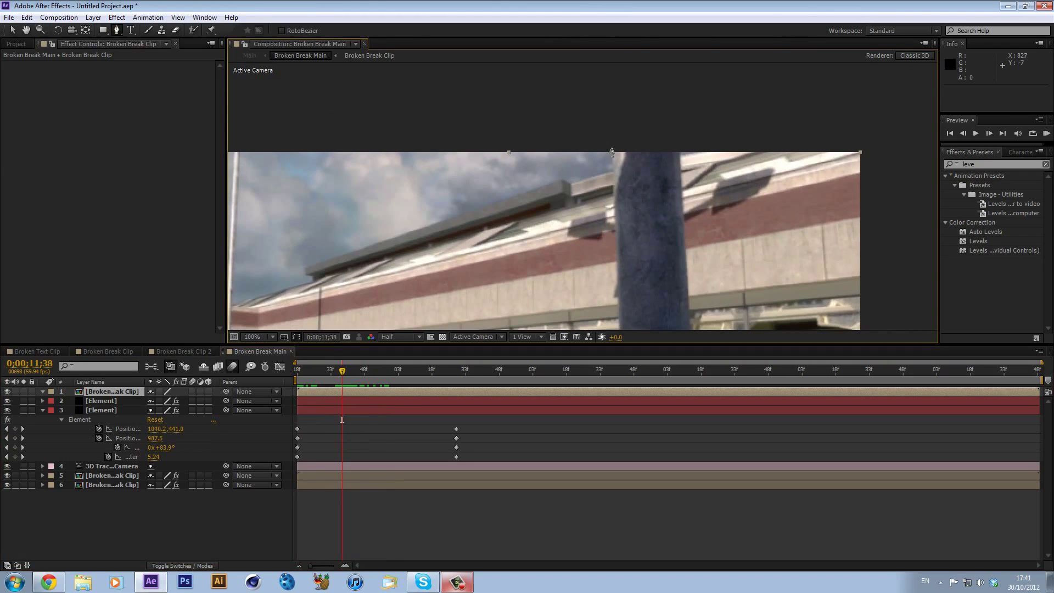
{"action": "left_click", "coordinate": [613, 151]}
{"action": "left_click_drag", "start_coordinate": [624, 146], "coordinate": [553, 140]}
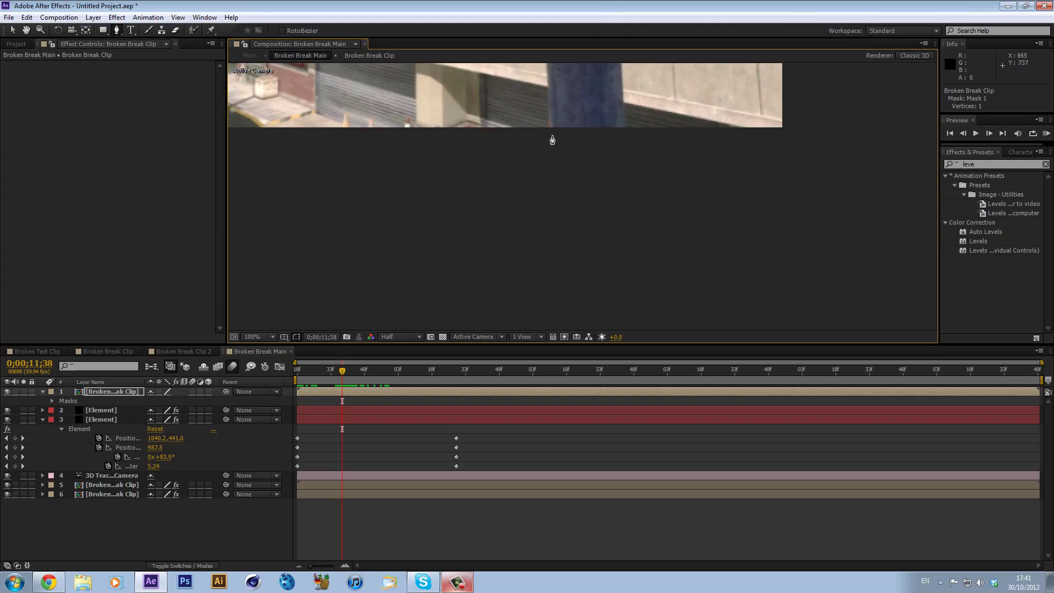
{"action": "left_click_drag", "start_coordinate": [673, 167], "coordinate": [610, 324]}
{"action": "left_click_drag", "start_coordinate": [604, 110], "coordinate": [594, 231]}
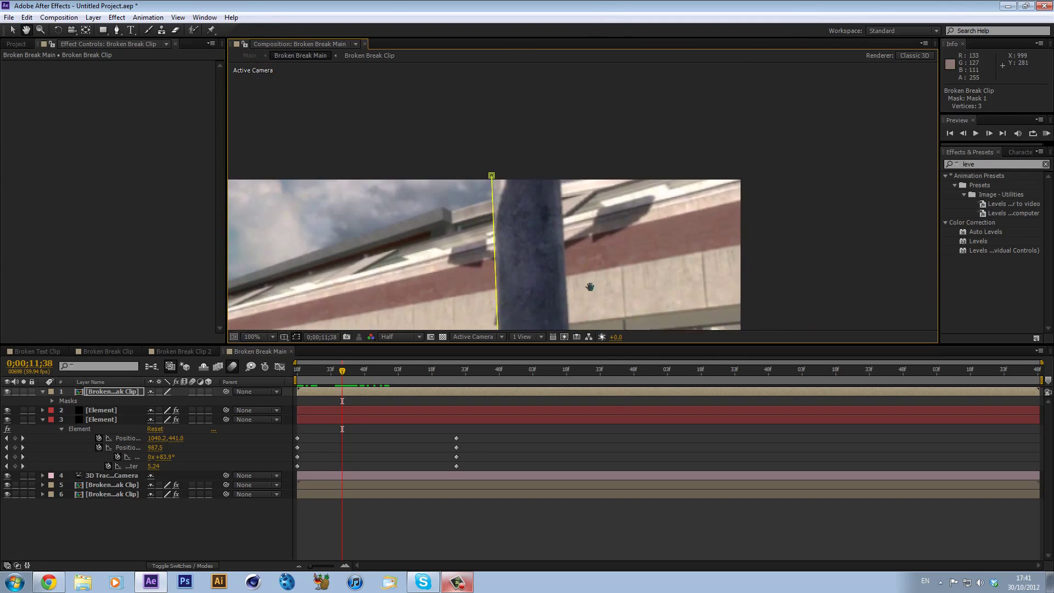
{"action": "left_click", "coordinate": [565, 176]}
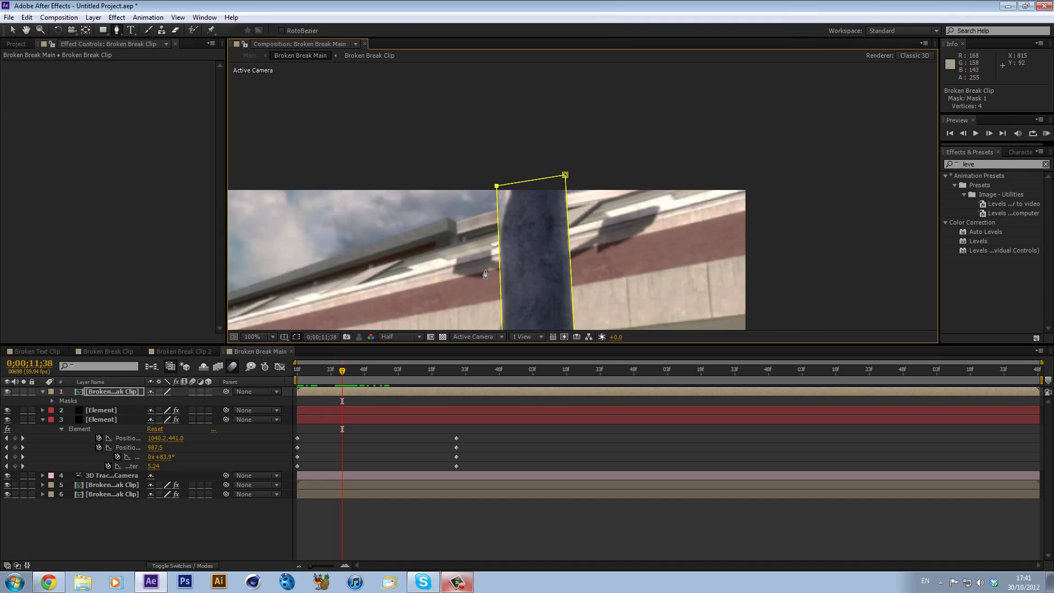
- Fit the view and toggle layer 1's visibility to check the pole masking
{"action": "left_click", "coordinate": [256, 337]}
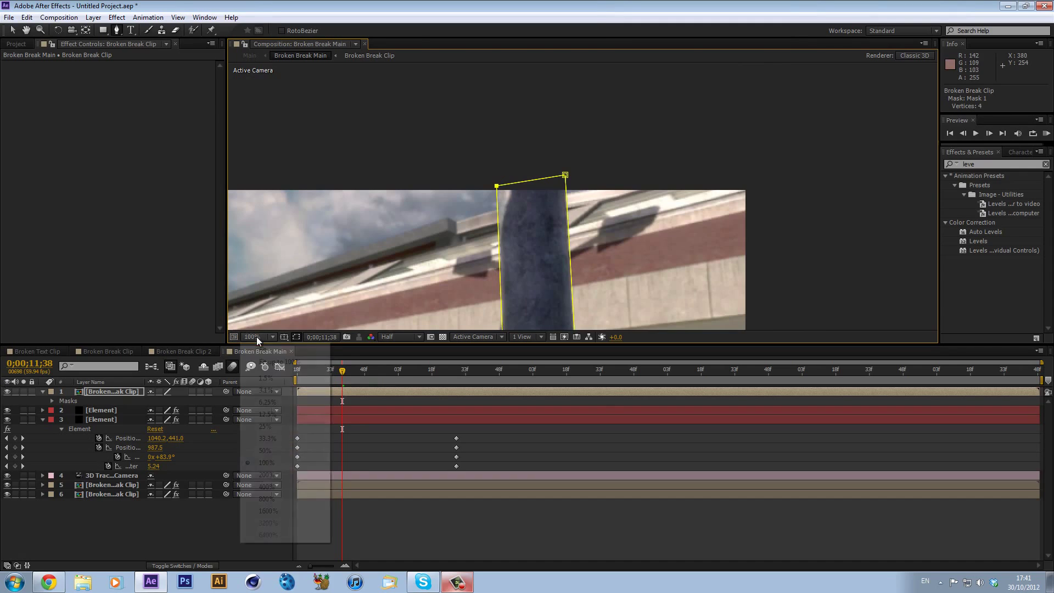
{"action": "left_click", "coordinate": [283, 367]}
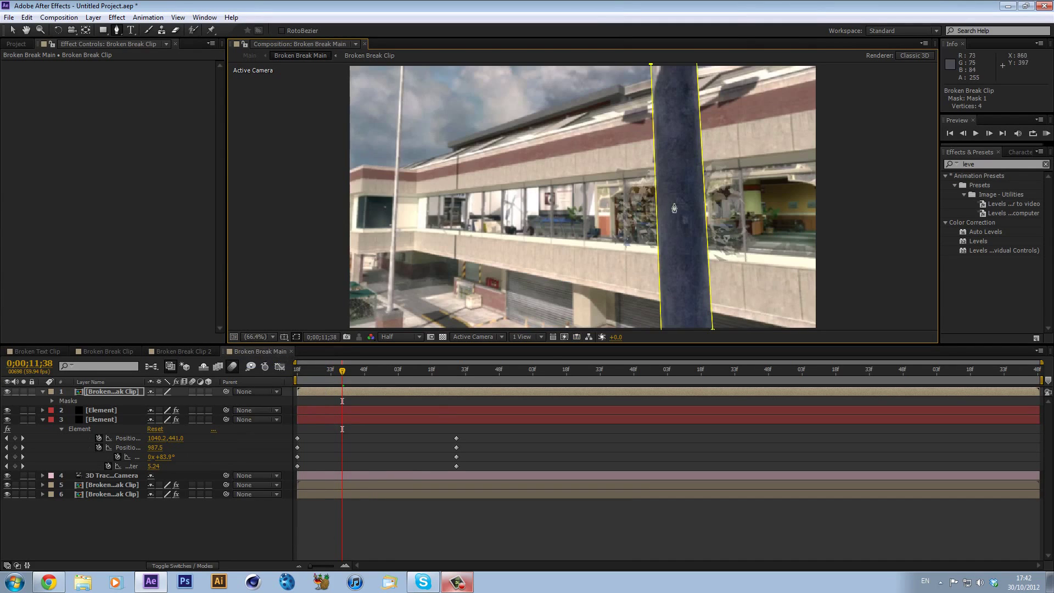
{"action": "left_click", "coordinate": [7, 392]}
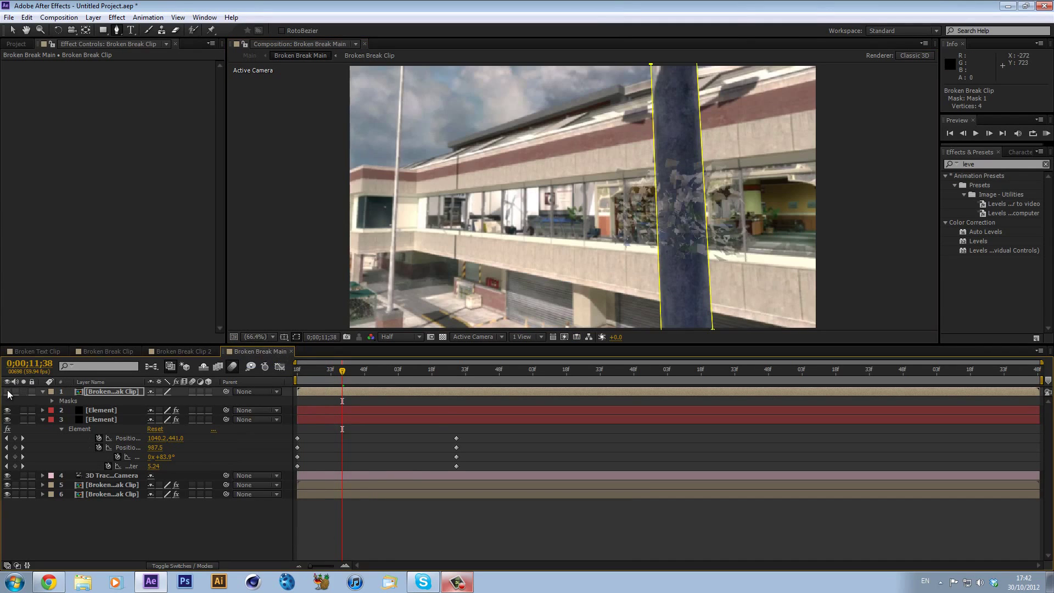
{"action": "left_click", "coordinate": [7, 392]}
{"action": "left_click", "coordinate": [7, 391]}
{"action": "left_click", "coordinate": [7, 391]}
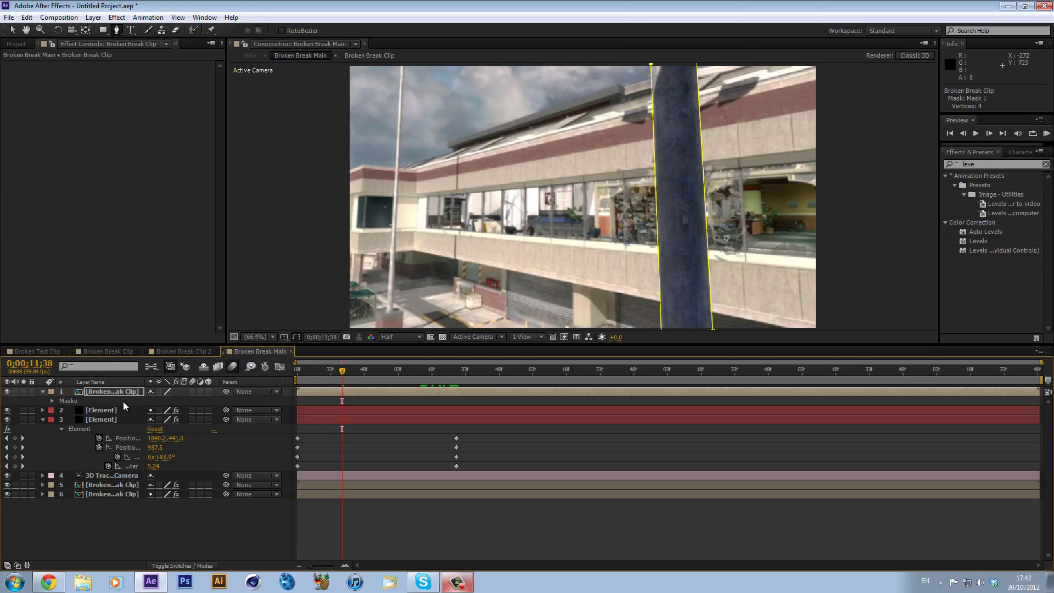
- Keyframe the Mask Path and move the mask onto the pole at 0;00;11;51
{"action": "key", "text": "m"}
{"action": "left_click", "coordinate": [81, 409]}
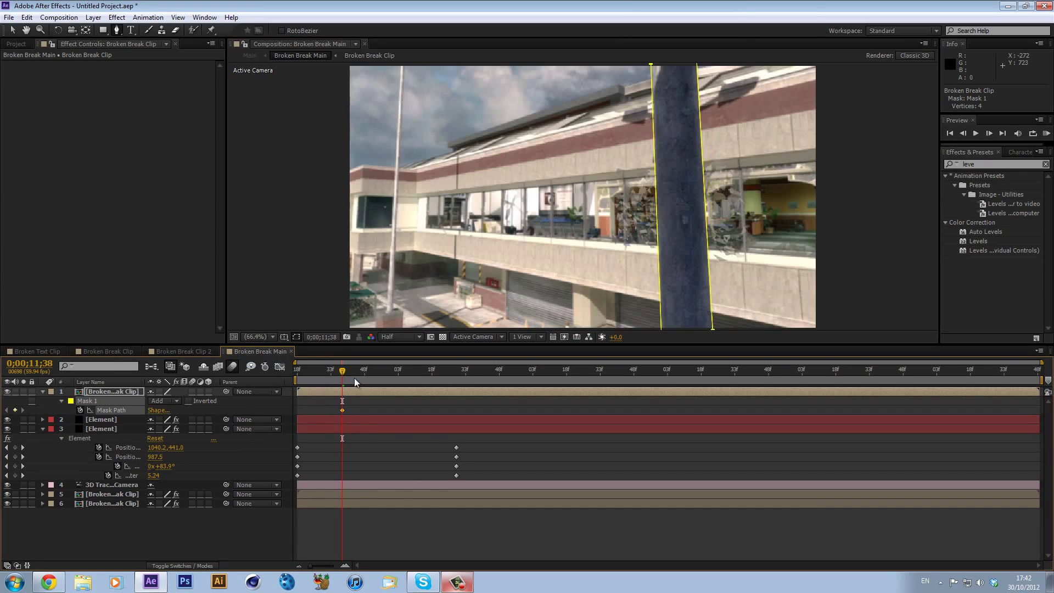
{"action": "left_click_drag", "start_coordinate": [354, 377], "coordinate": [166, 402]}
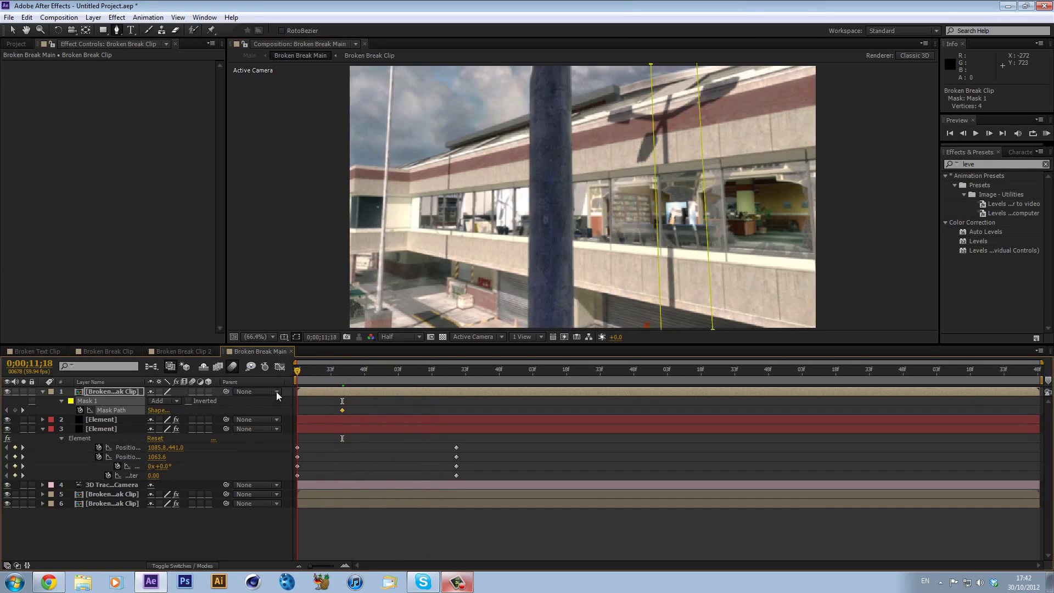
{"action": "left_click_drag", "start_coordinate": [330, 376], "coordinate": [371, 375]}
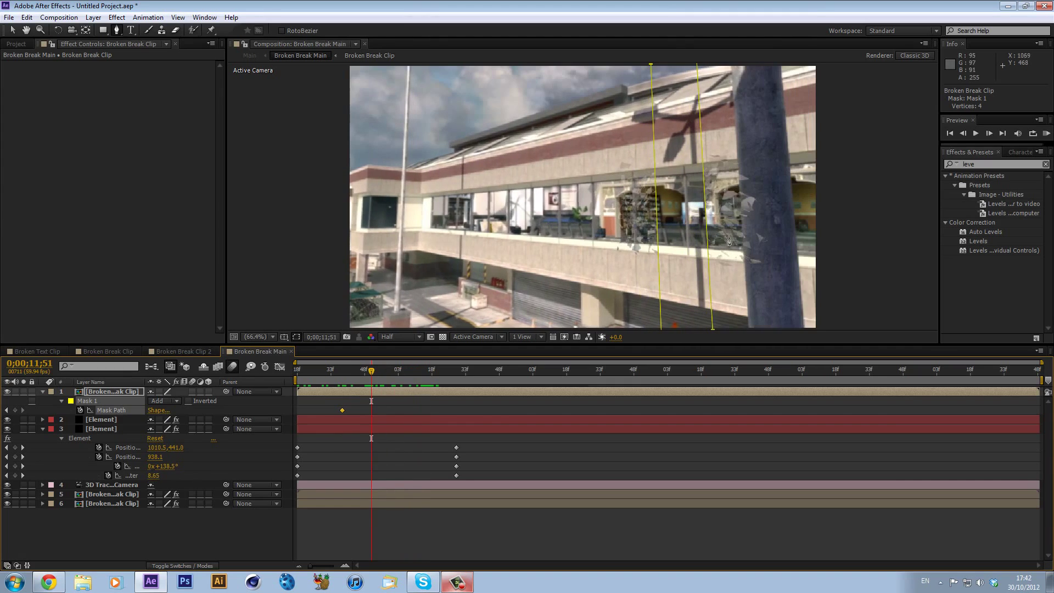
{"action": "left_click", "coordinate": [10, 28]}
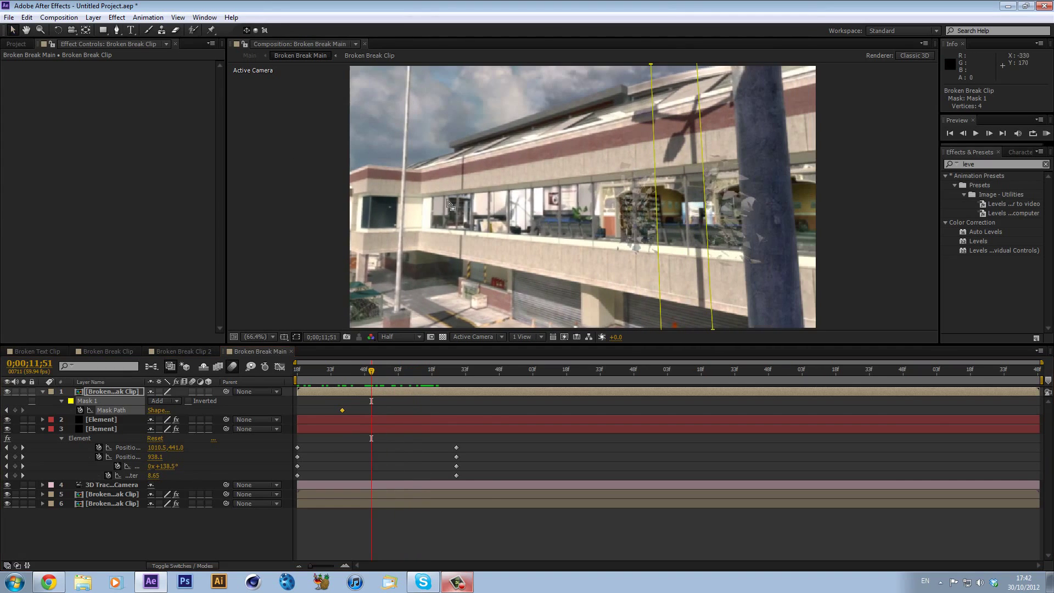
{"action": "double_click", "coordinate": [710, 251]}
{"action": "left_click_drag", "start_coordinate": [690, 269], "coordinate": [779, 271]}
{"action": "key", "text": "Return"}
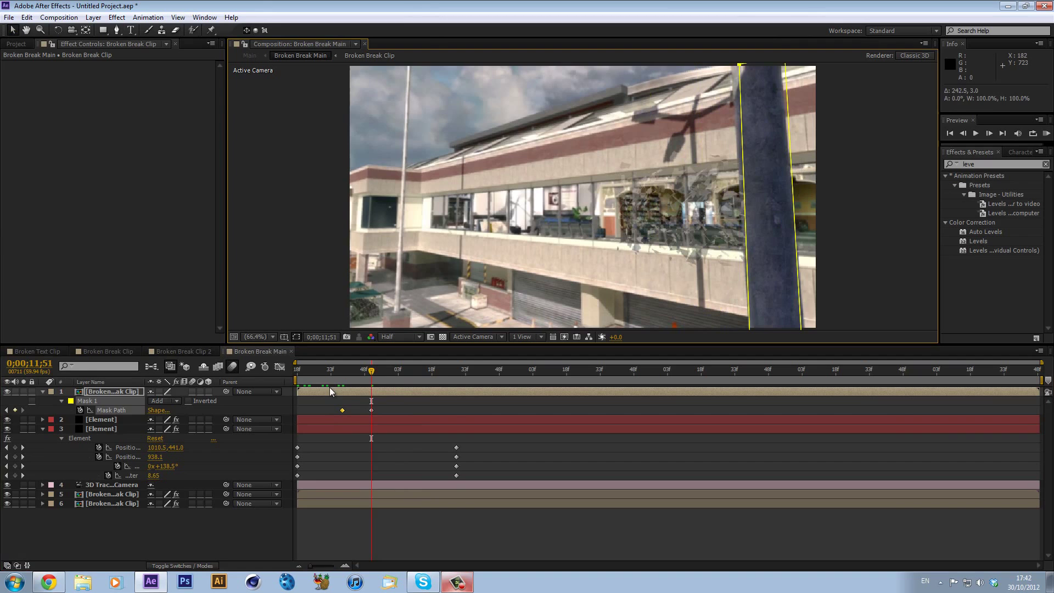
- Delete the masked pole clip layer and preview the composition
{"action": "left_click", "coordinate": [329, 387]}
{"action": "key", "text": "Delete"}
{"action": "key", "text": "KP_0"}
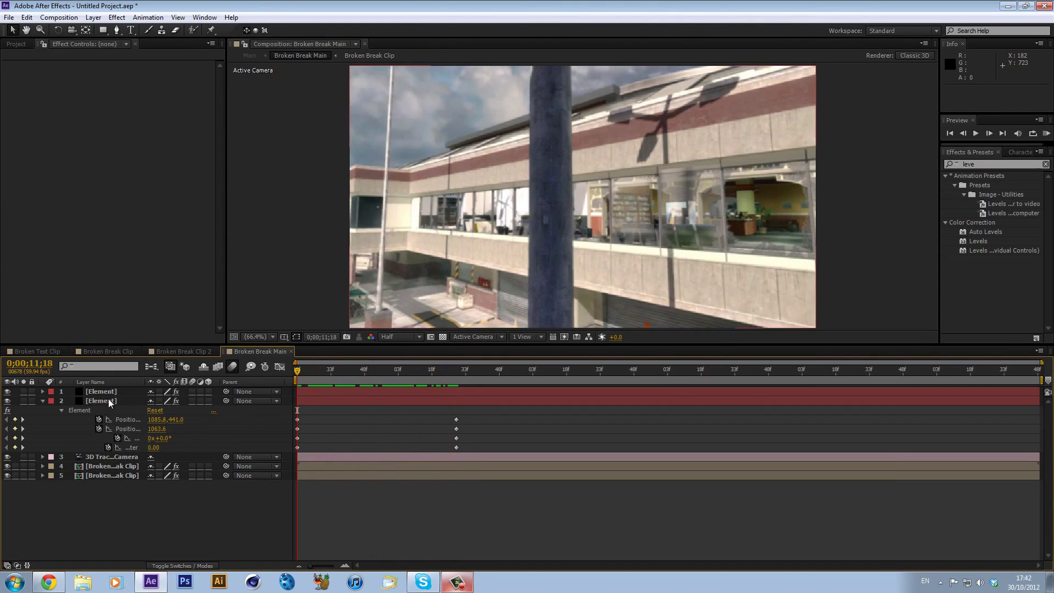
- Duplicate the Element layer, moving its shards to X 311.8, then 245.8 at 0;00;12;29
{"action": "left_click", "coordinate": [112, 392]}
{"action": "key", "text": "ctrl+d"}
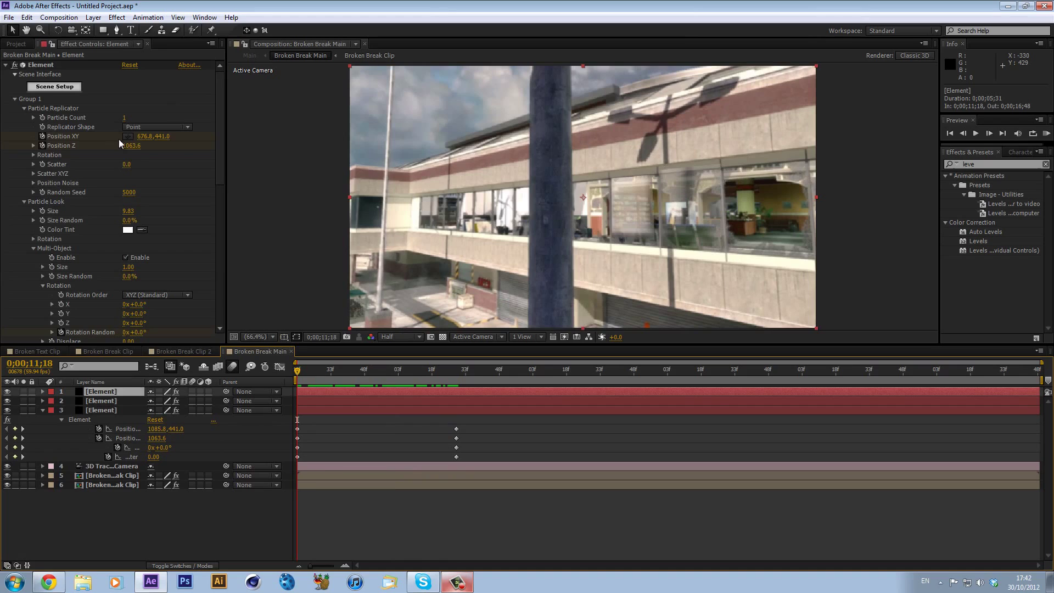
{"action": "left_click_drag", "start_coordinate": [143, 141], "coordinate": [25, 194]}
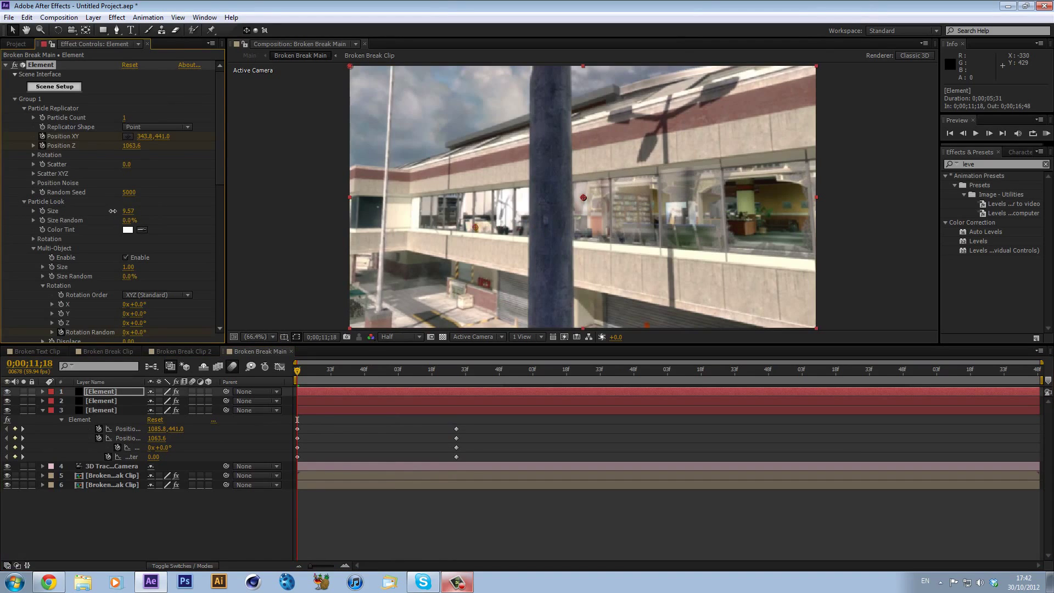
{"action": "left_click_drag", "start_coordinate": [447, 371], "coordinate": [457, 370]}
{"action": "left_click_drag", "start_coordinate": [141, 136], "coordinate": [22, 136]}
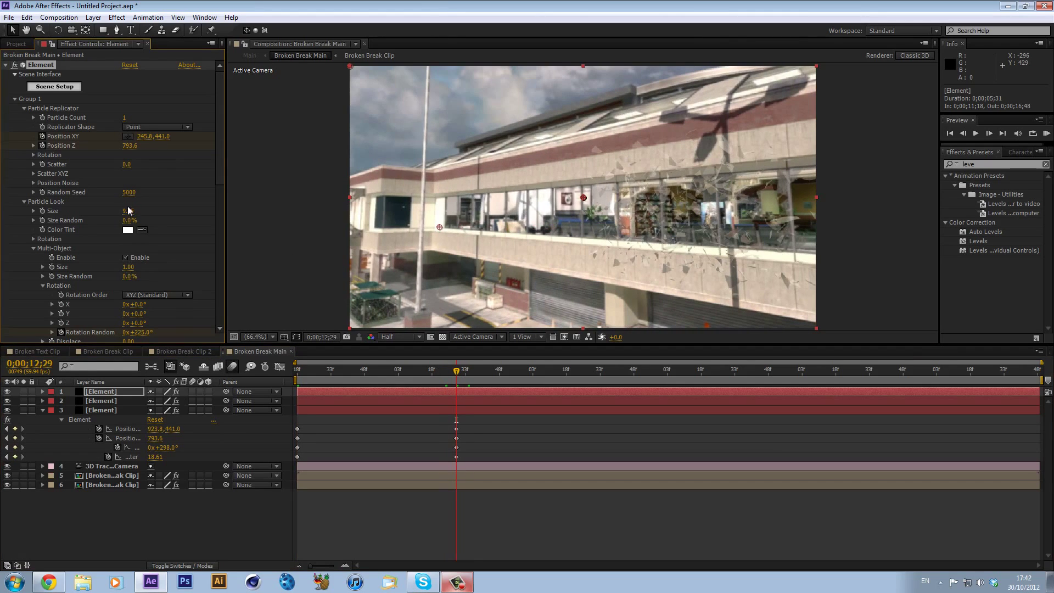
{"action": "left_click_drag", "start_coordinate": [130, 336], "coordinate": [115, 335]}
- End the work area at 0;00;13;13 and select layer 3's four starting keyframes
{"action": "scroll", "coordinate": [137, 272], "scroll_direction": "down", "scroll_amount": 3}
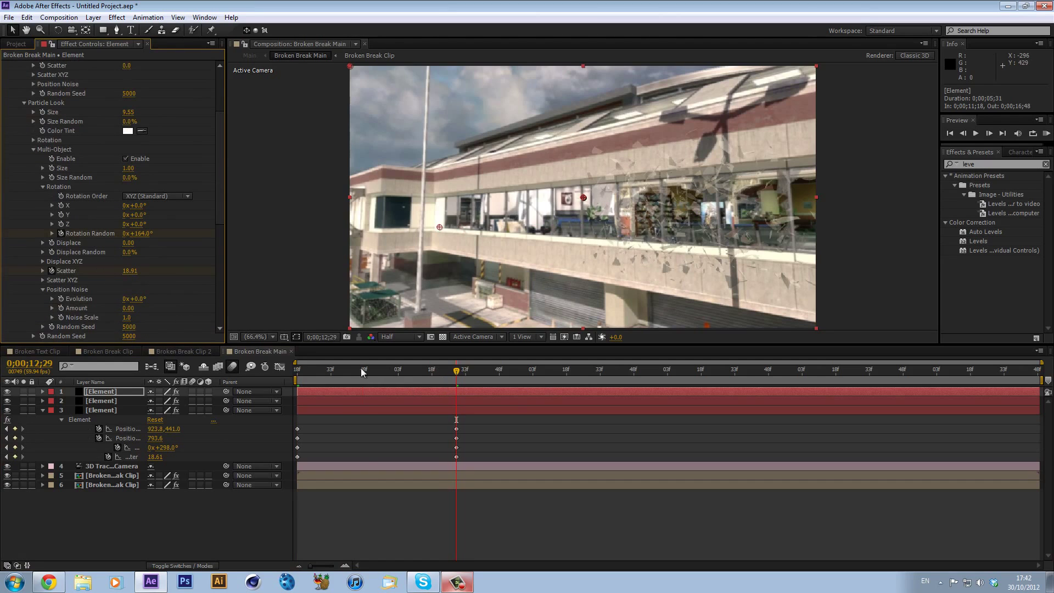
{"action": "key", "text": "space"}
{"action": "key", "text": "space"}
{"action": "key", "text": "n"}
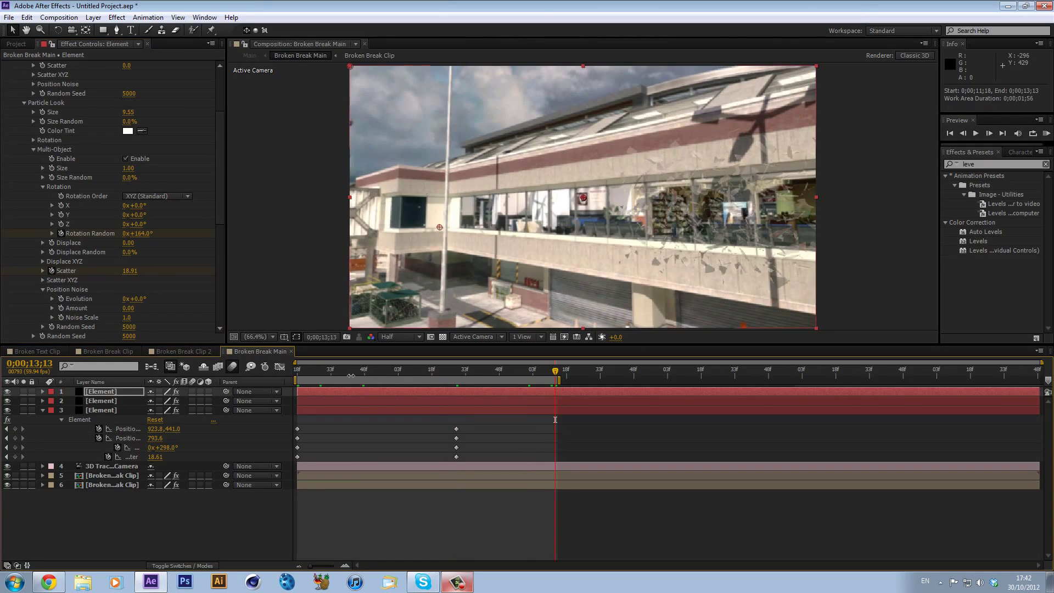
{"action": "left_click", "coordinate": [298, 369]}
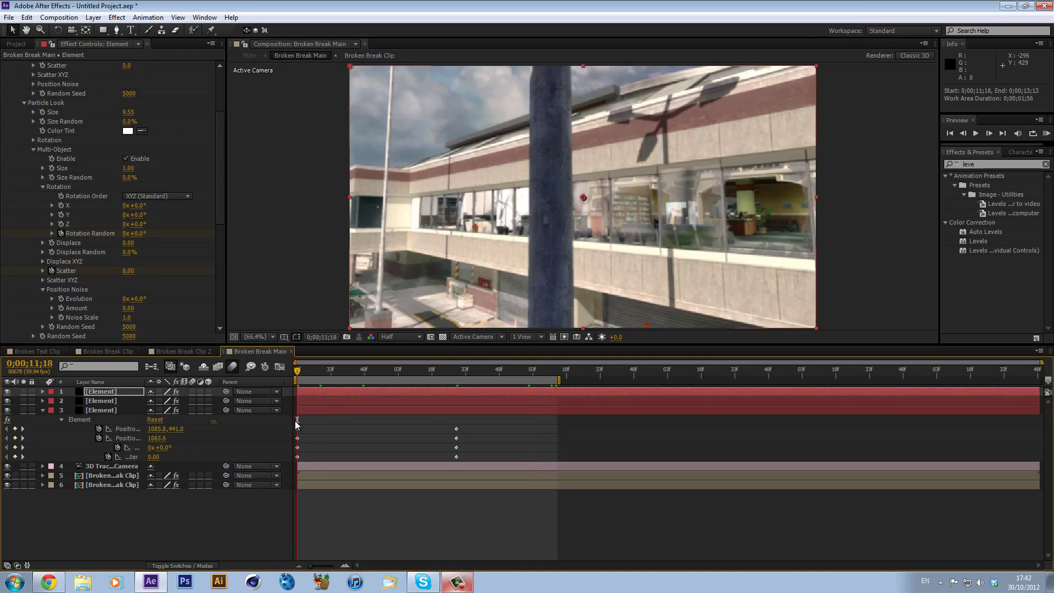
{"action": "left_click_drag", "start_coordinate": [297, 424], "coordinate": [302, 456]}
- Apply Easy Ease Out to the third Element layer's starting and later keyframes
{"action": "right_click", "coordinate": [299, 457]}
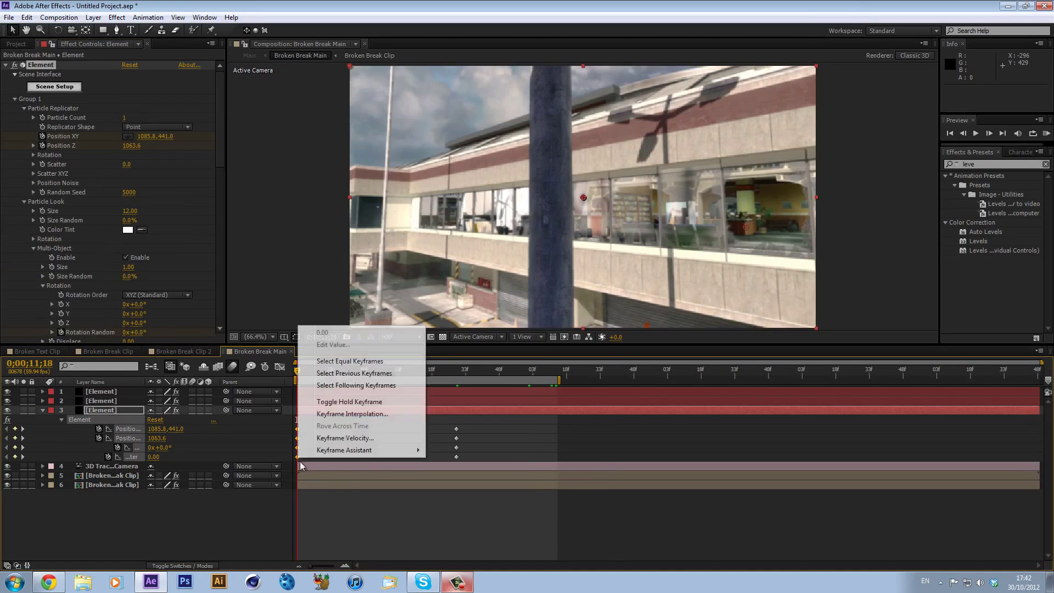
{"action": "mouse_move", "coordinate": [357, 450]}
{"action": "left_click", "coordinate": [461, 498]}
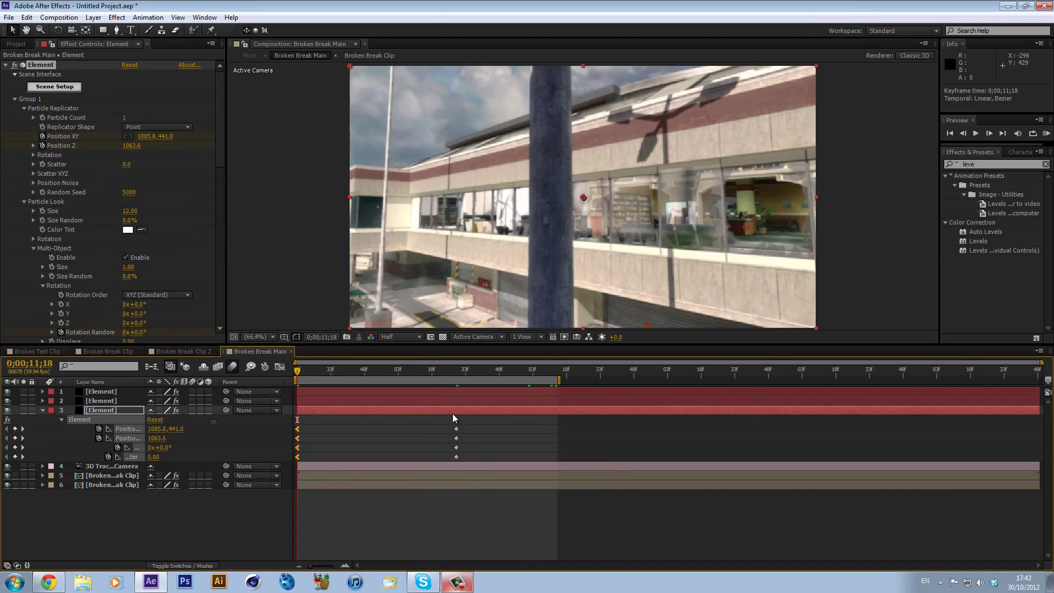
{"action": "right_click", "coordinate": [456, 457]}
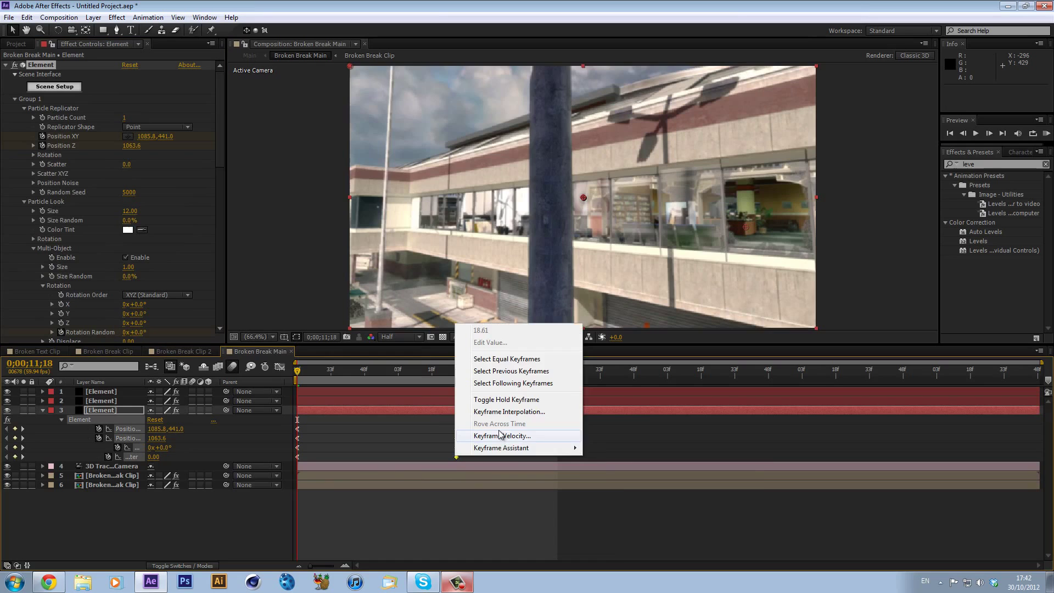
{"action": "mouse_move", "coordinate": [512, 451]}
{"action": "left_click", "coordinate": [619, 496]}
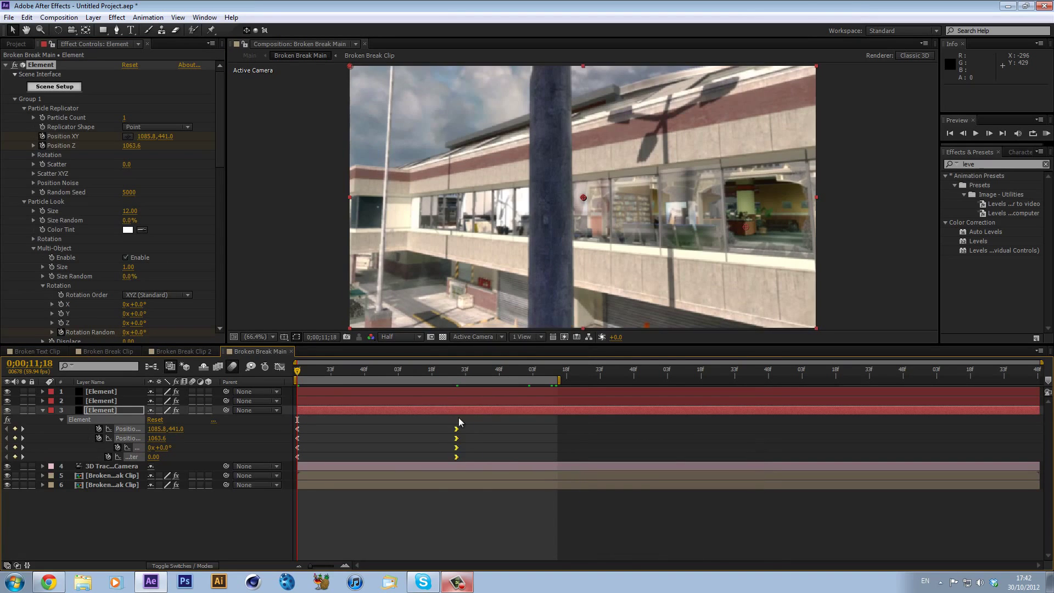
- Run a RAM preview of the shatter and stop it
{"action": "key", "text": "KP_0"}
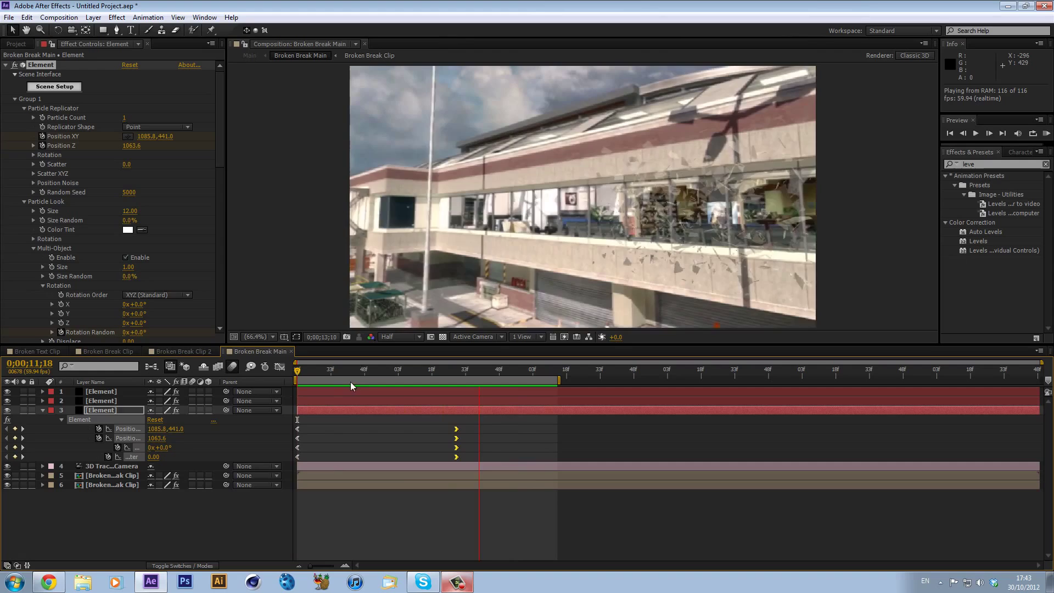
{"action": "left_click", "coordinate": [354, 369]}
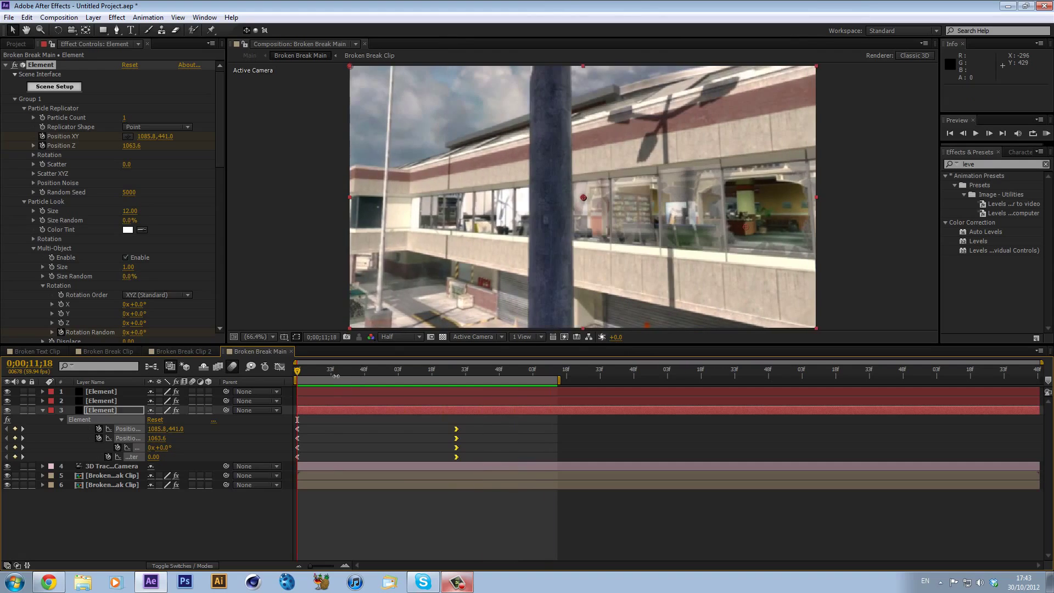
{"action": "left_click", "coordinate": [457, 582]}
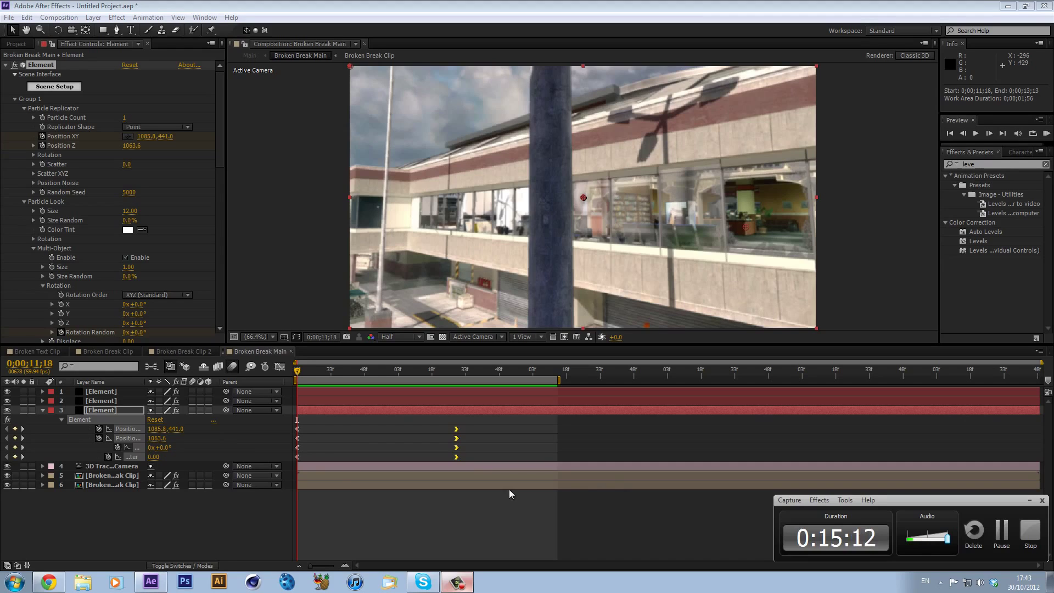
- Open Broken Text Main and check frames from 0;00;08;06 to 0;00;11;08
{"action": "left_click", "coordinate": [17, 44]}
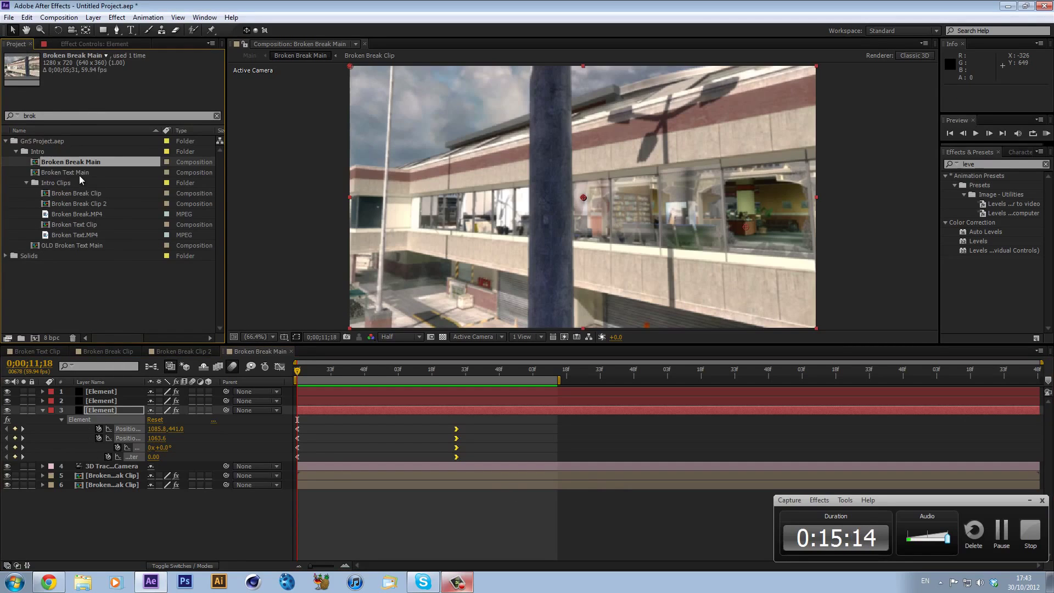
{"action": "double_click", "coordinate": [81, 172]}
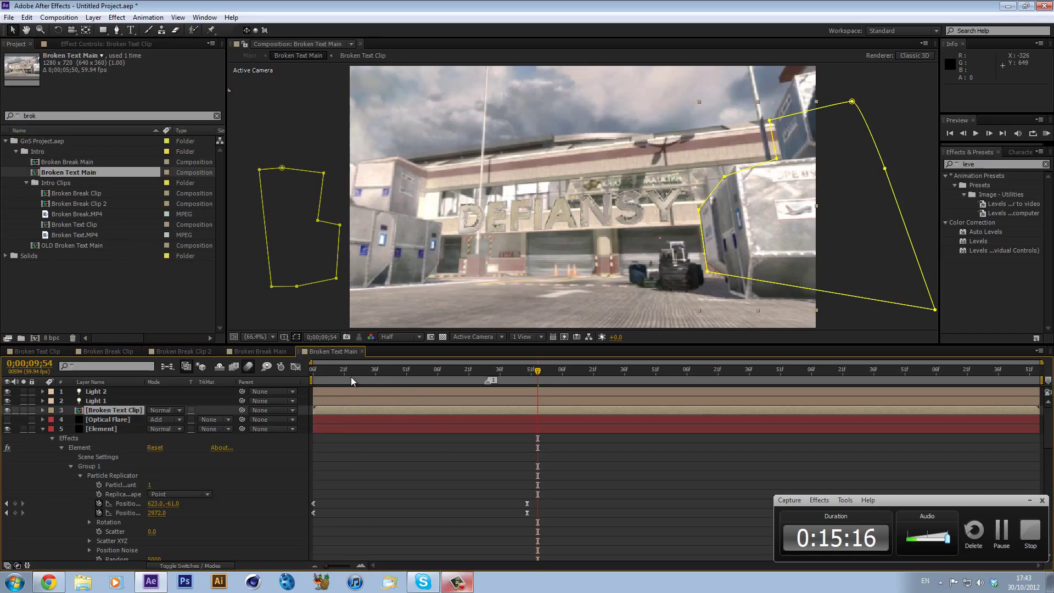
{"action": "left_click", "coordinate": [341, 374]}
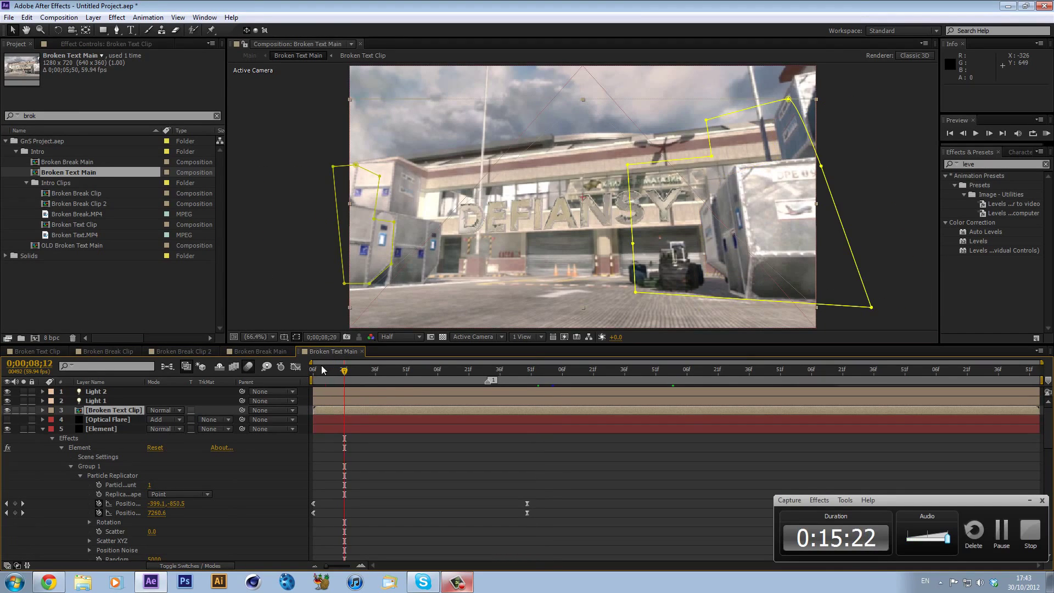
{"action": "left_click", "coordinate": [326, 370]}
{"action": "left_click", "coordinate": [314, 371]}
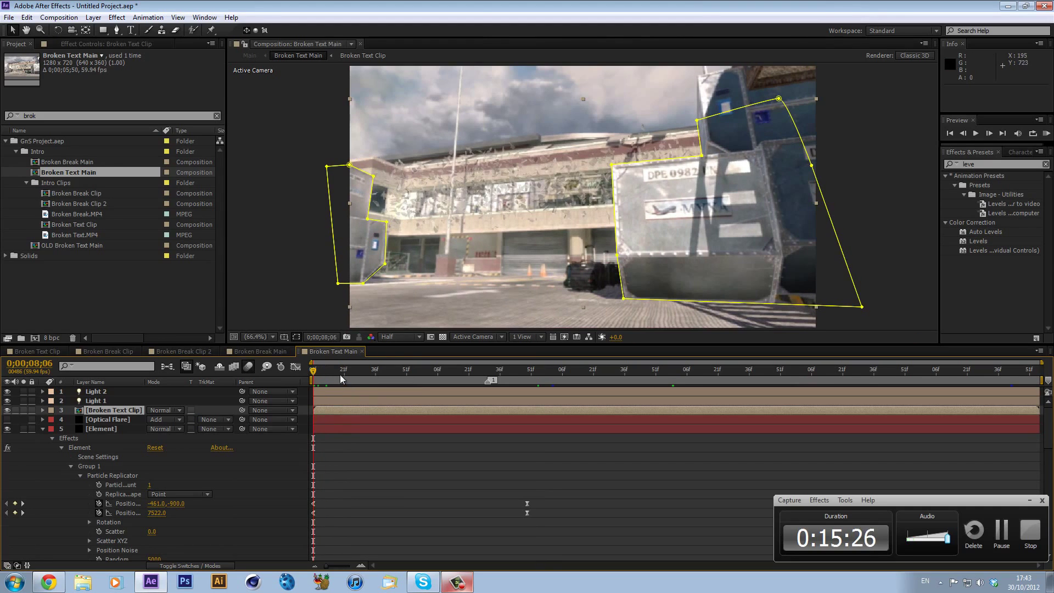
{"action": "left_click_drag", "start_coordinate": [349, 377], "coordinate": [506, 377]}
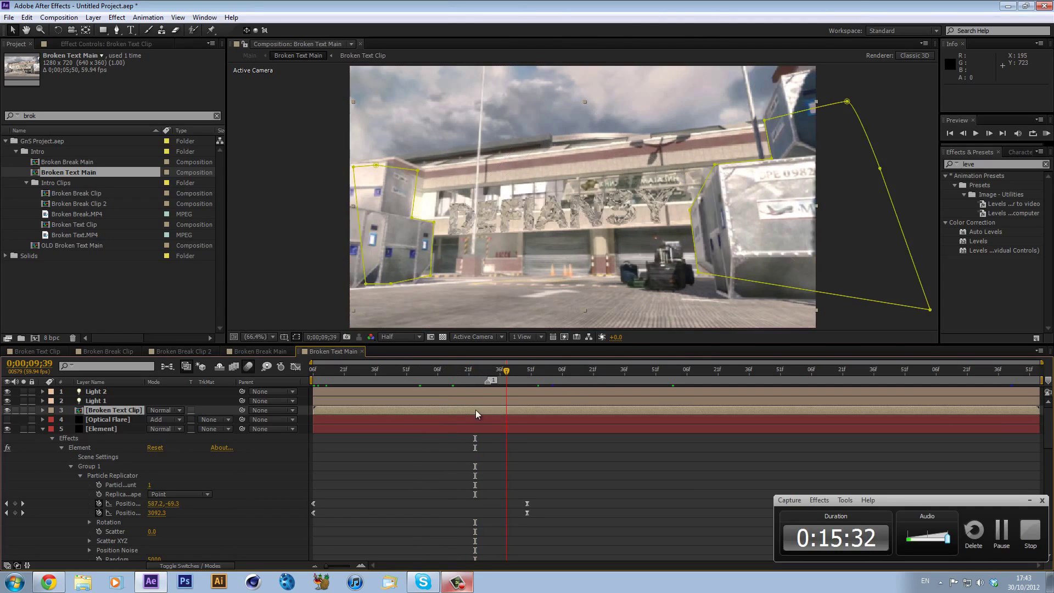
{"action": "left_click", "coordinate": [691, 369]}
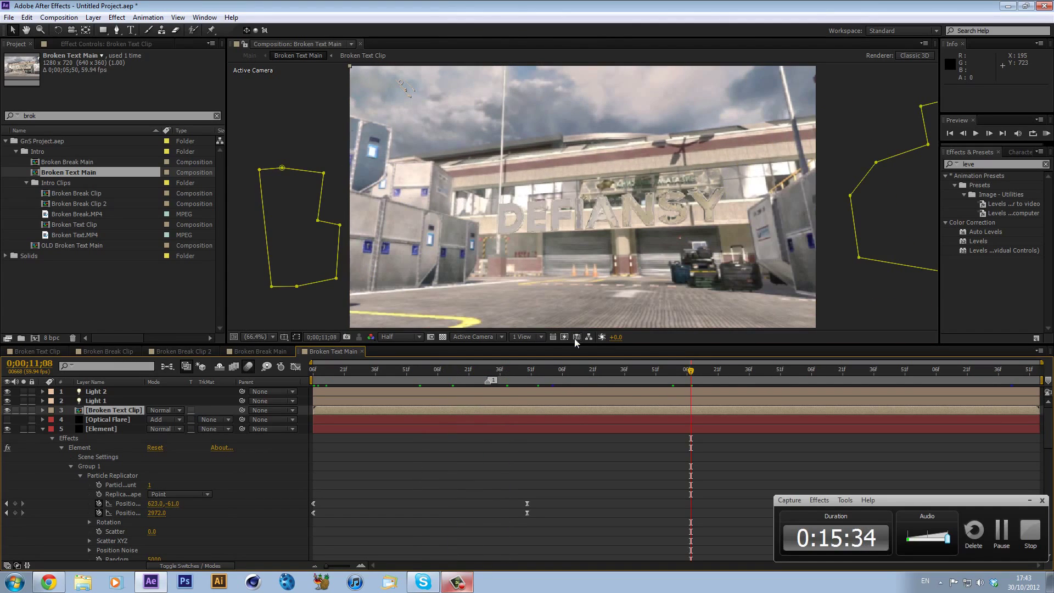